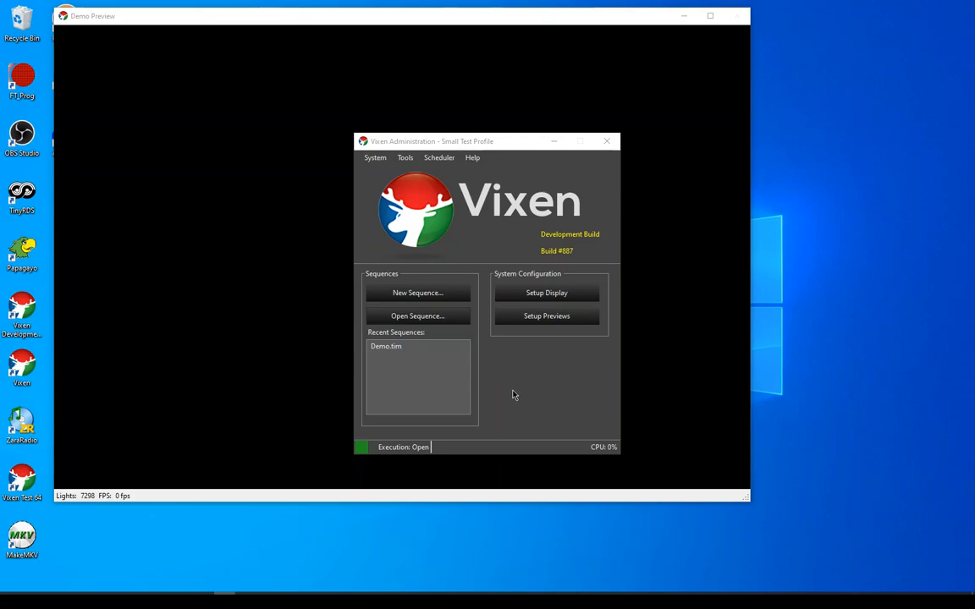
Open the recent sequence Demo.tim and reposition its Timed Sequence Editor window on the desktop
double_click(398, 348)
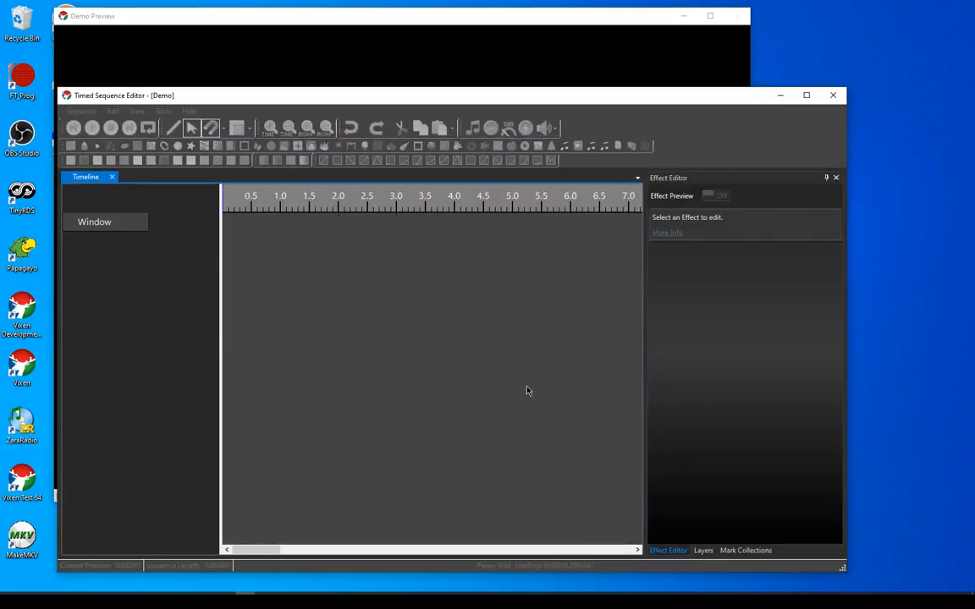
drag(555, 98, 591, 79)
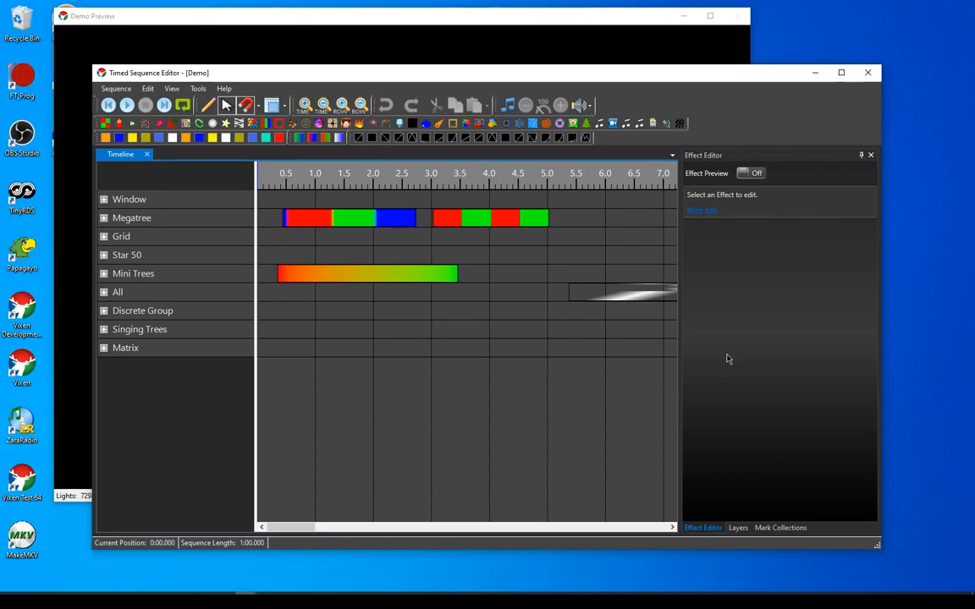
Show the Curve Library window to view the available curves, and close it again
click(170, 88)
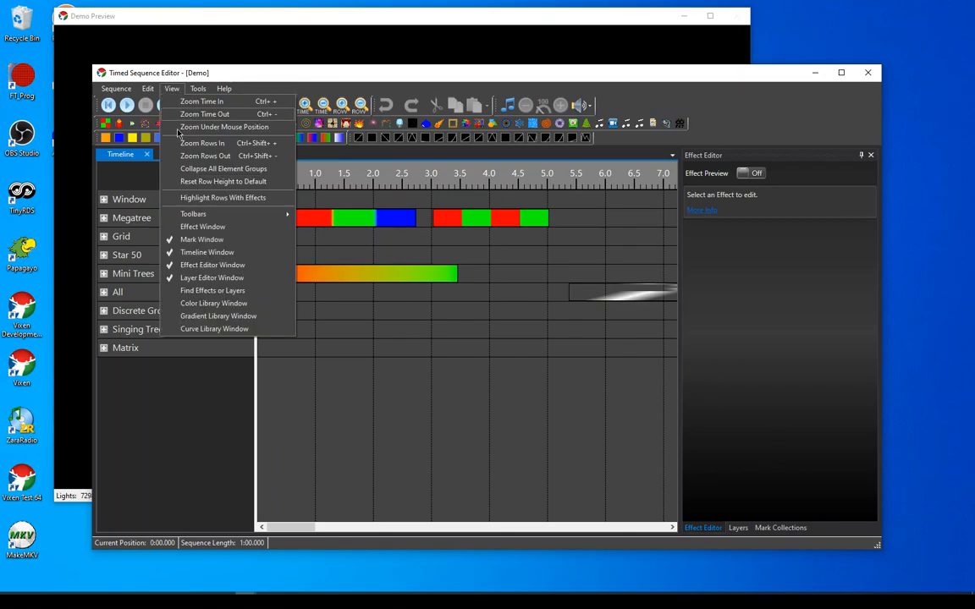
click(191, 328)
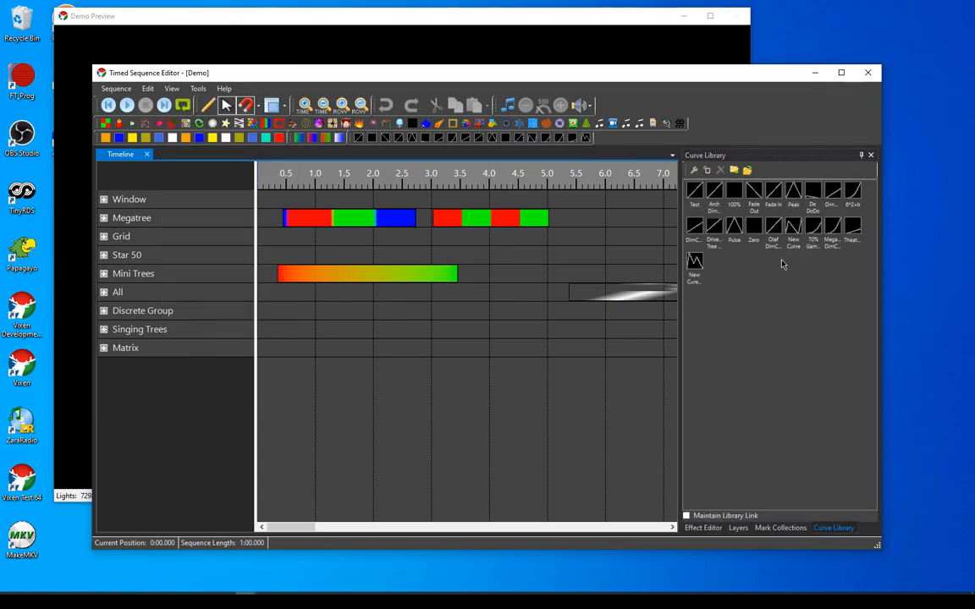
click(871, 155)
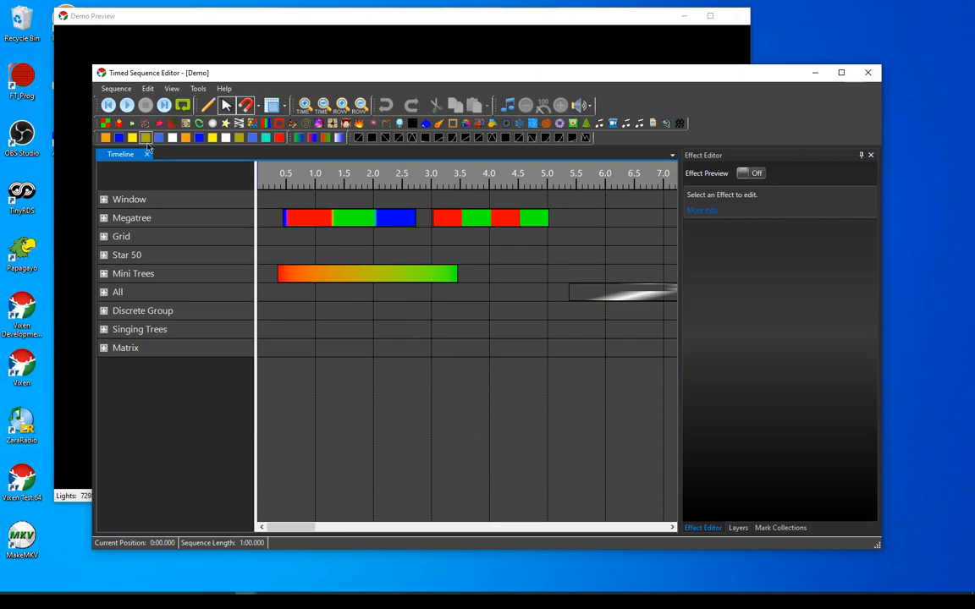
Apply library red and then blue to the Mini Trees Pulse effect, and give its intensity a rising curve and then a peak curve
drag(280, 141, 359, 285)
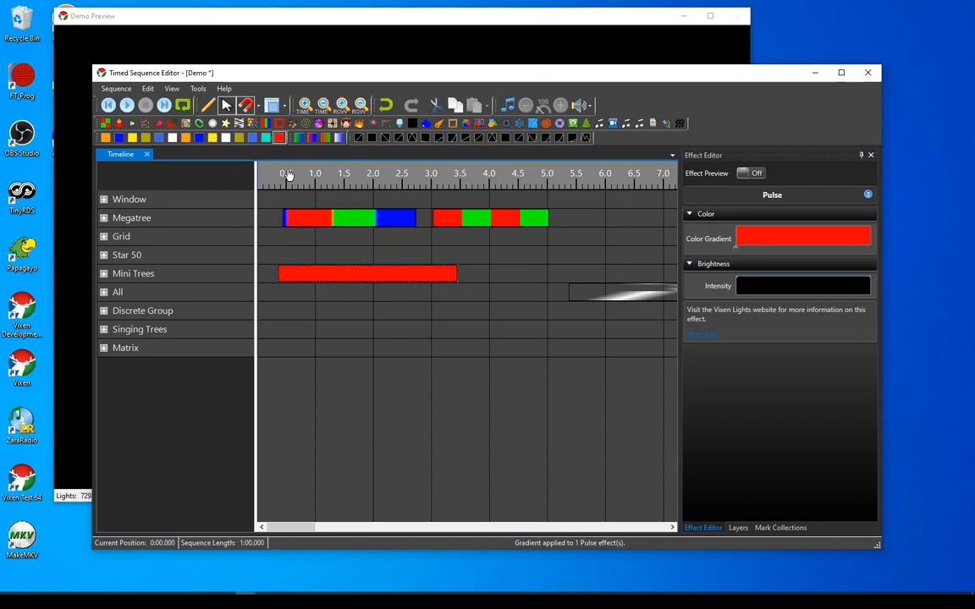
drag(255, 141, 758, 240)
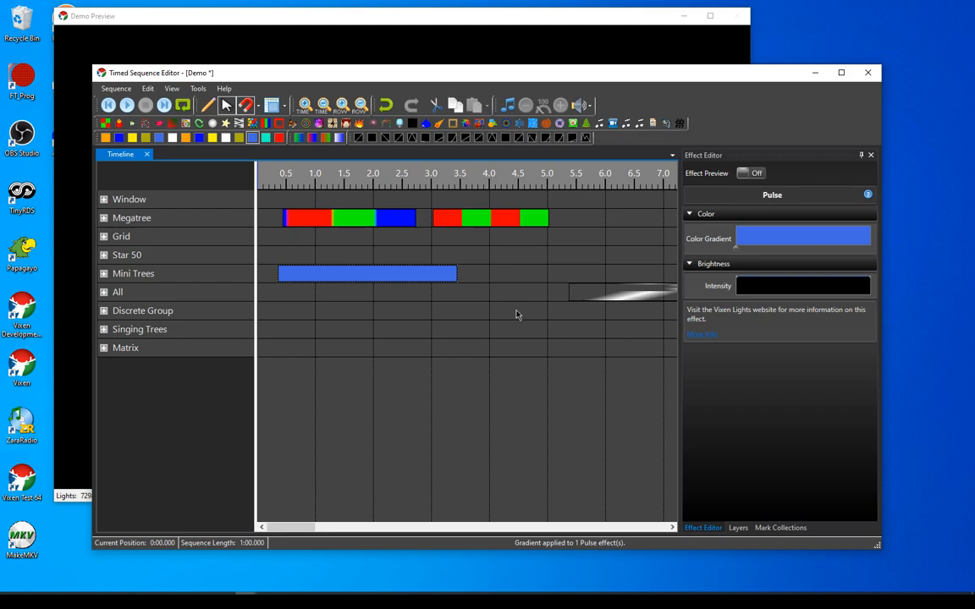
drag(406, 138, 396, 282)
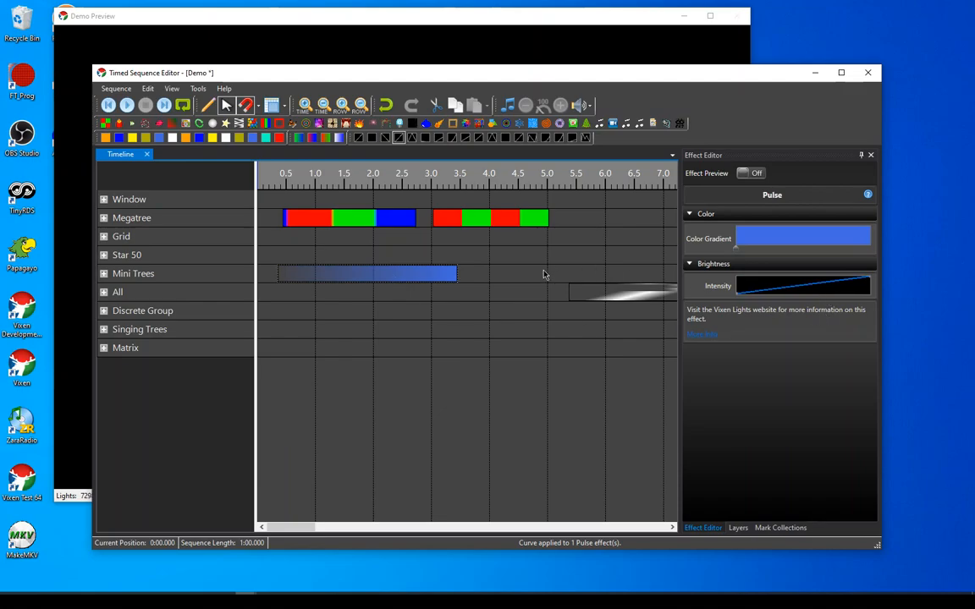
drag(412, 138, 758, 286)
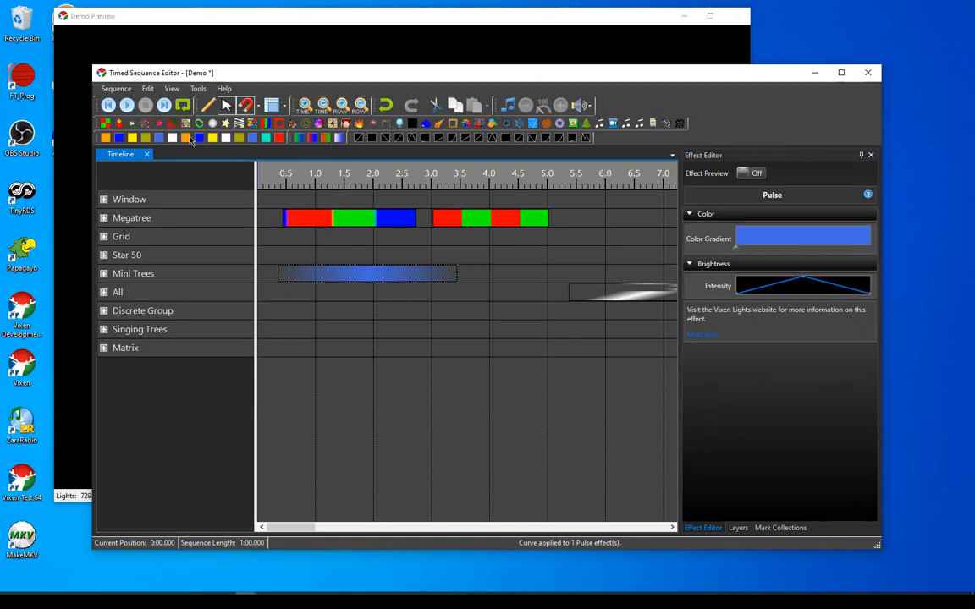
Toggle the library color swatches to the large image size and back to small
right_click(277, 138)
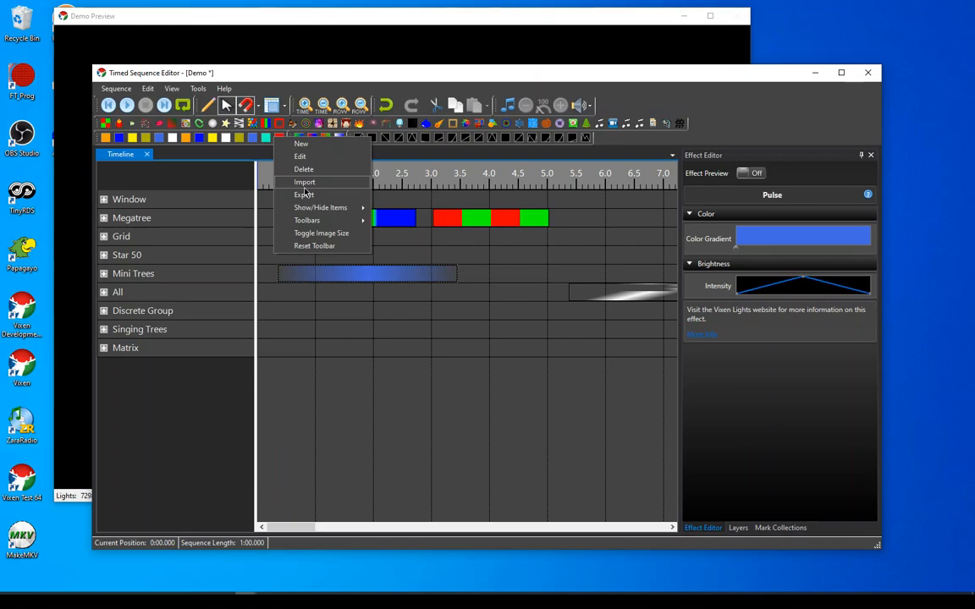
mouse_move(319, 209)
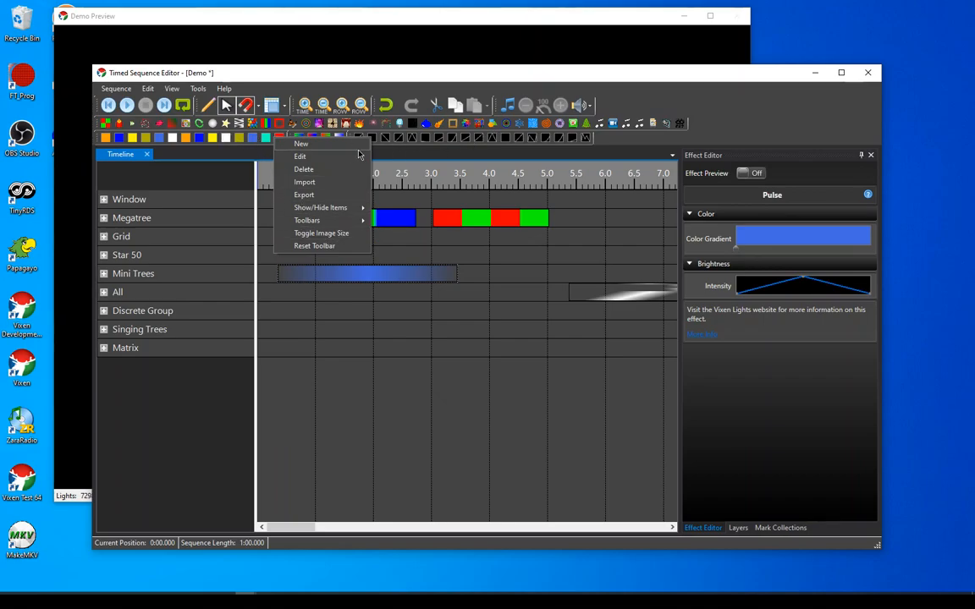
click(315, 234)
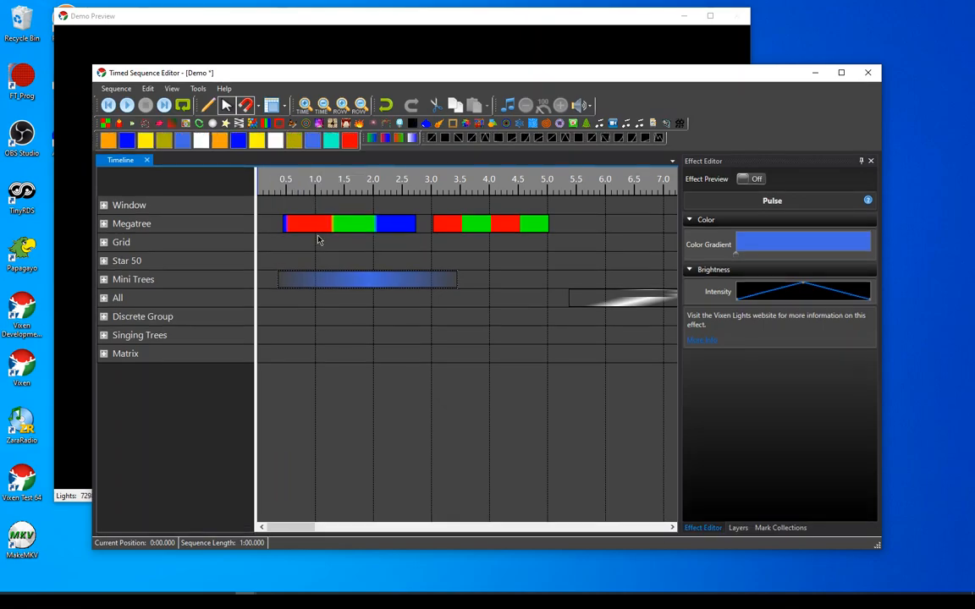
right_click(322, 142)
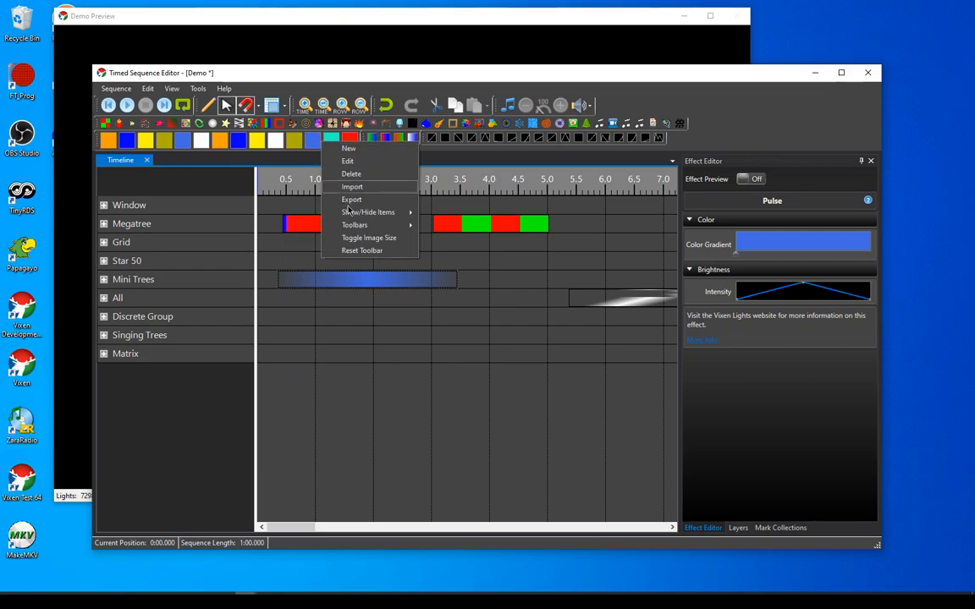
click(353, 238)
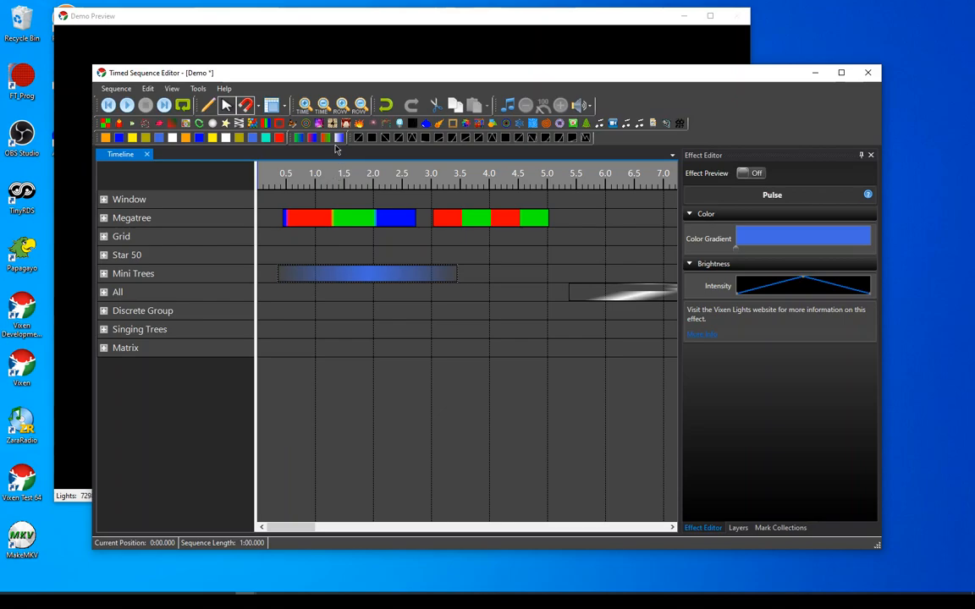
Toggle the library gradient swatches to the large image size and back to small
right_click(336, 139)
click(373, 234)
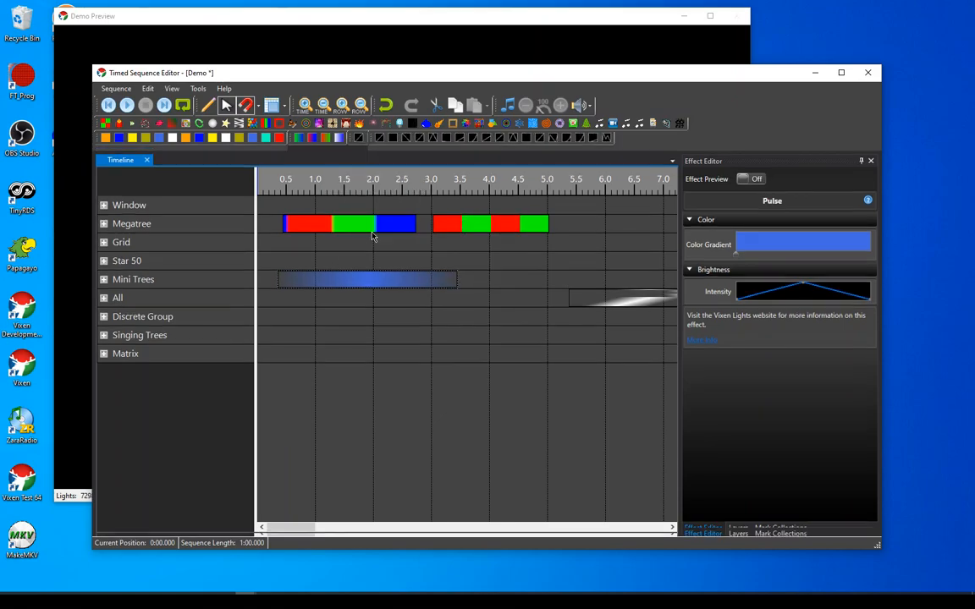
right_click(347, 146)
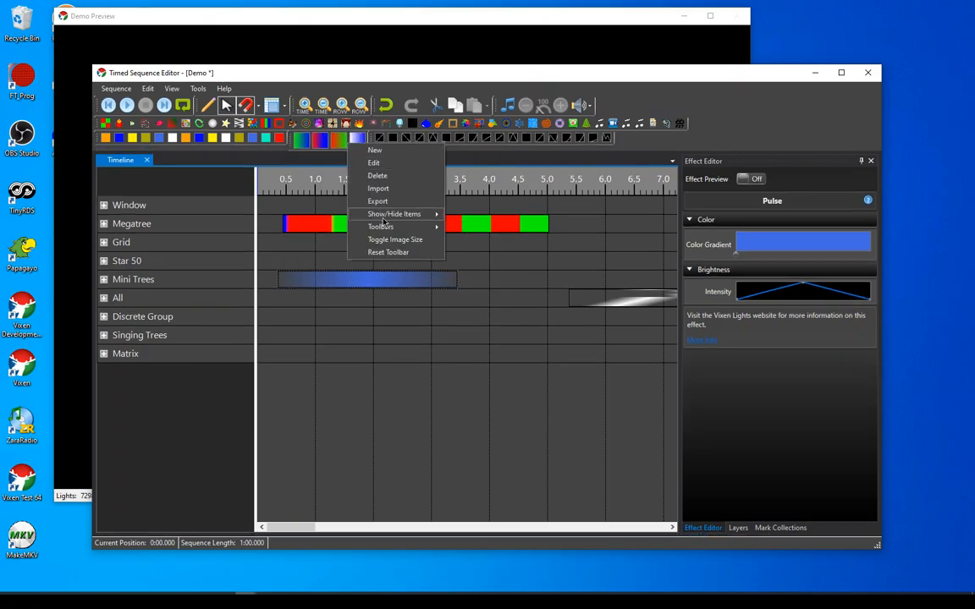
click(373, 235)
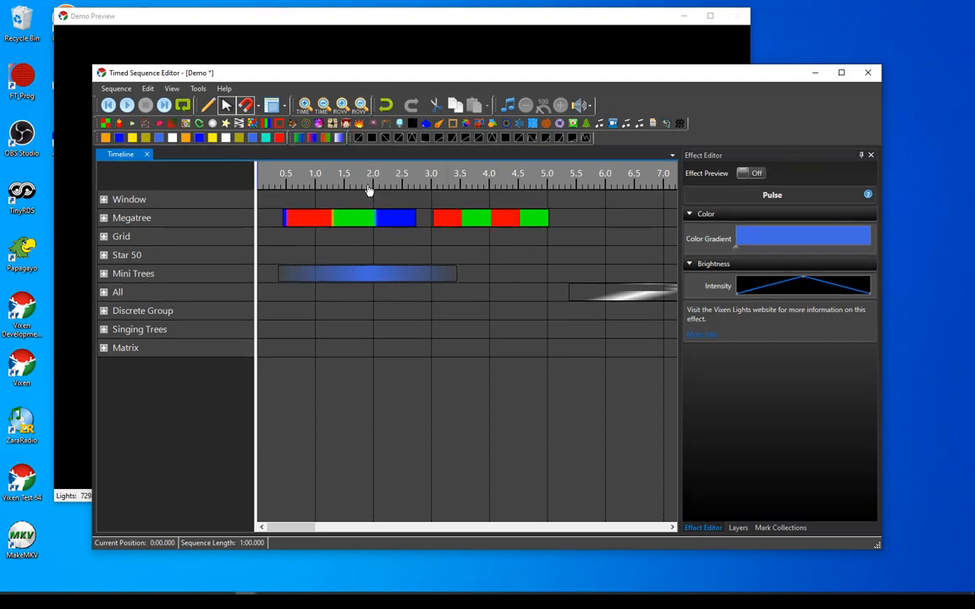
Show the Alignment toolbar and move it to the end of the first toolbar row, after the audio tools
right_click(337, 138)
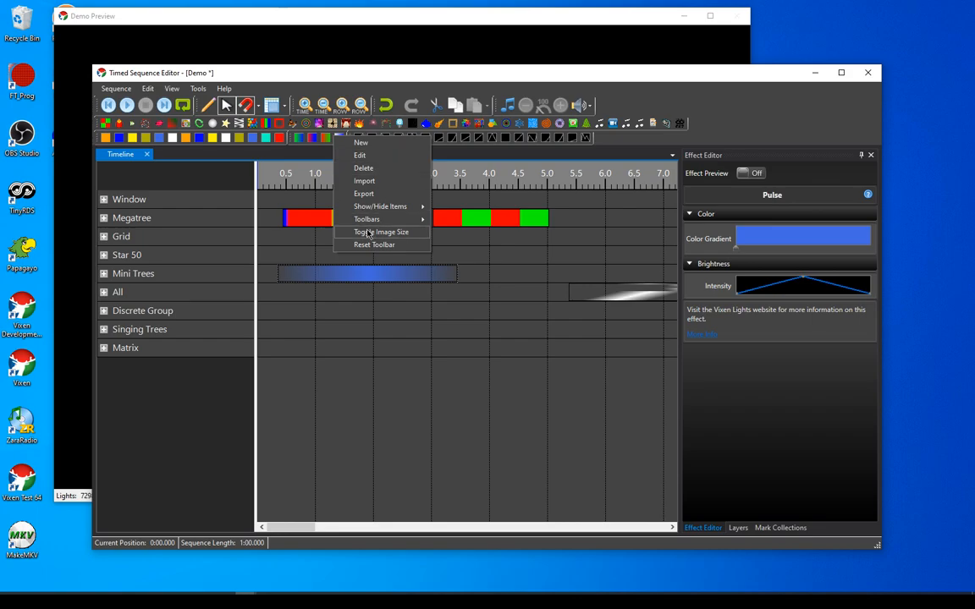
mouse_move(407, 221)
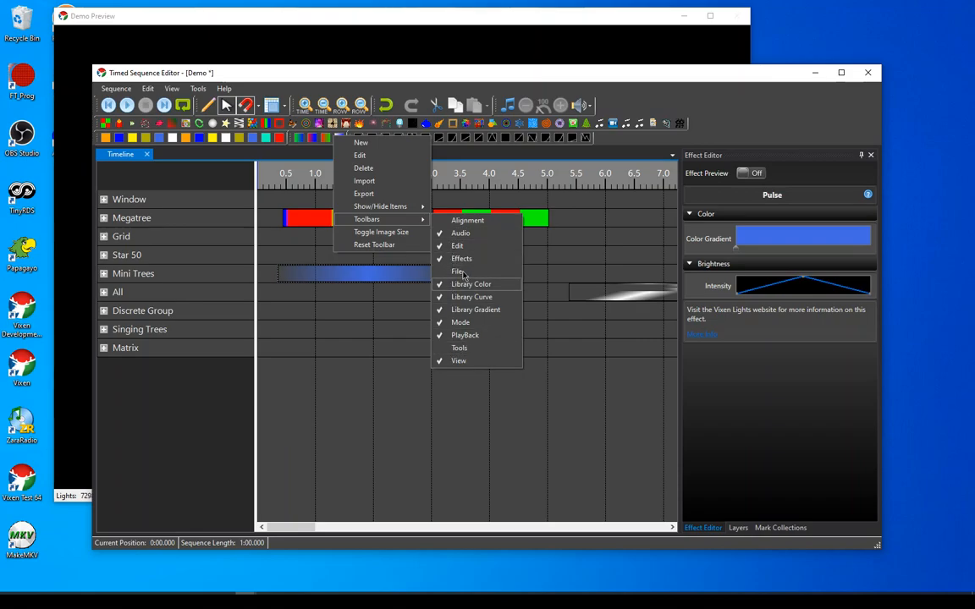
click(483, 222)
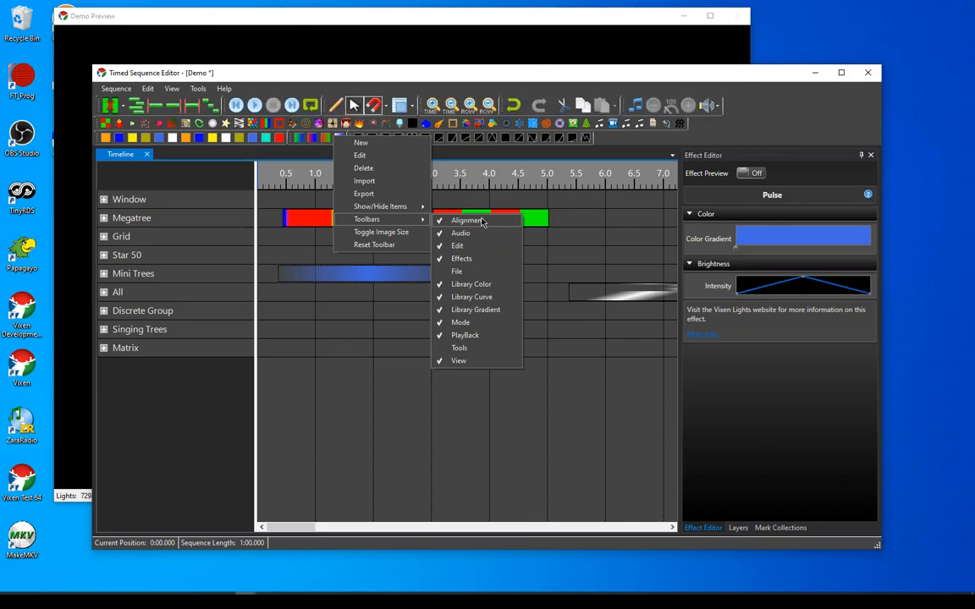
click(98, 106)
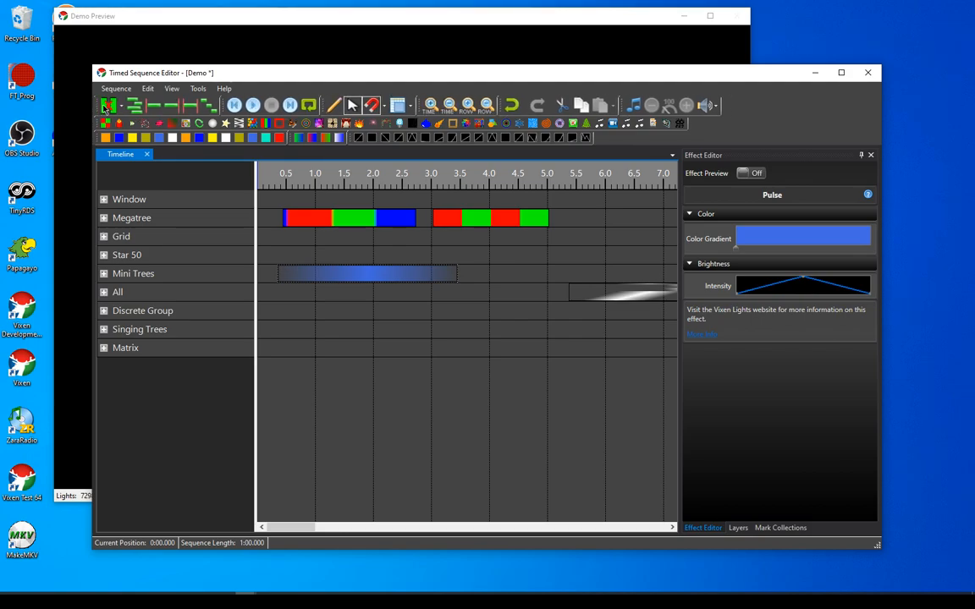
drag(95, 106, 219, 127)
drag(791, 135, 779, 107)
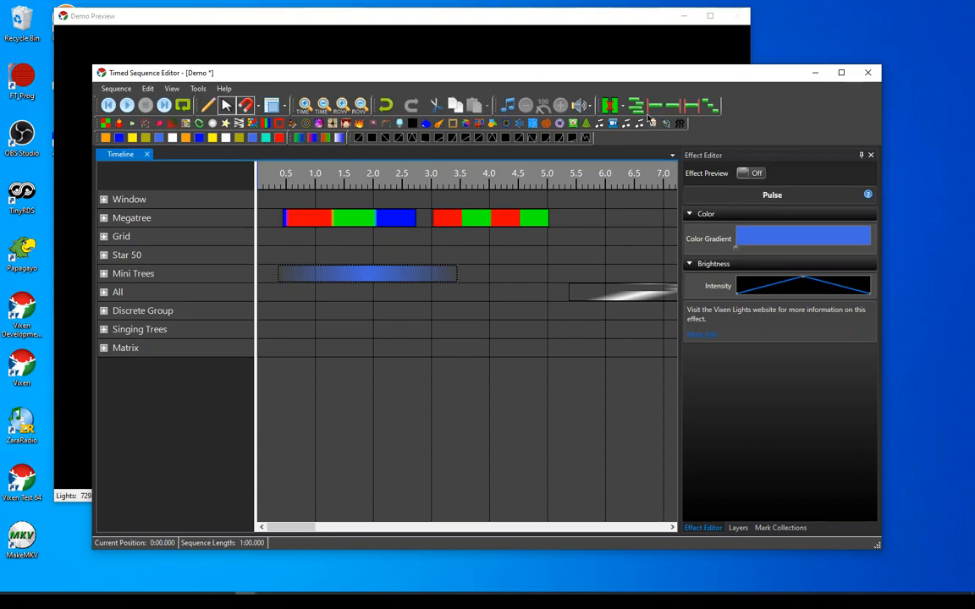
Toggle the Alignment toolbar's images to the small size and back to large
right_click(708, 116)
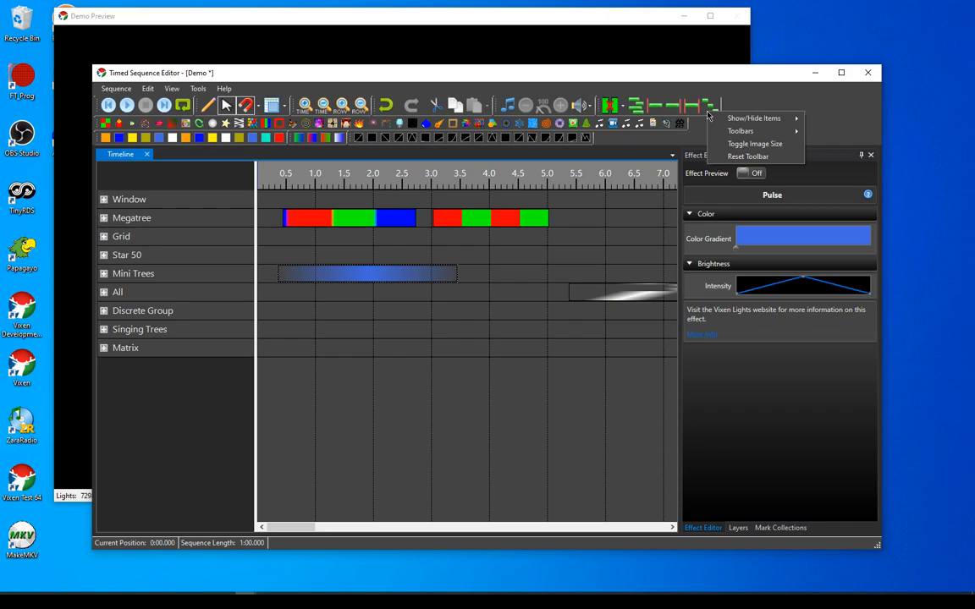
click(735, 144)
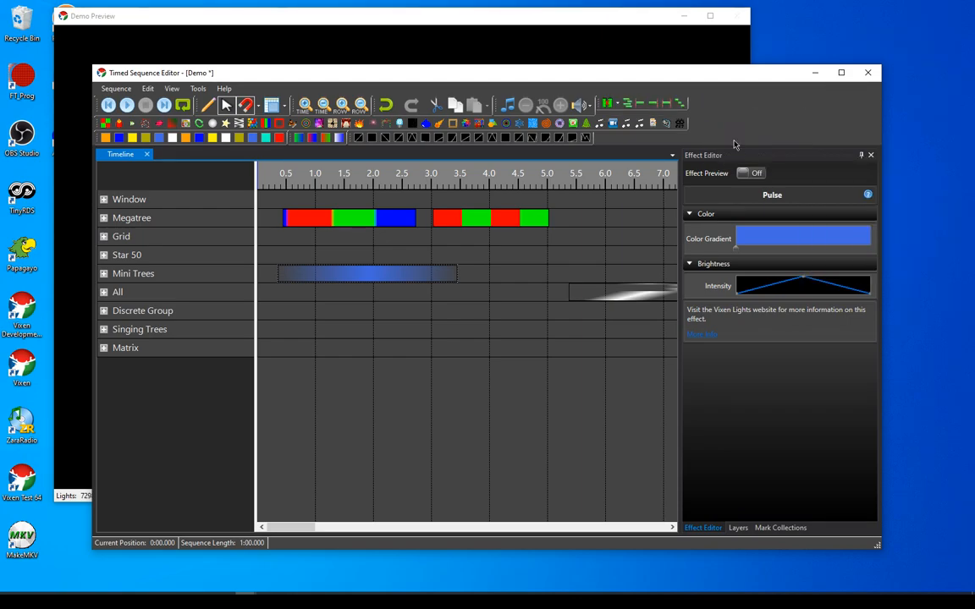
right_click(684, 104)
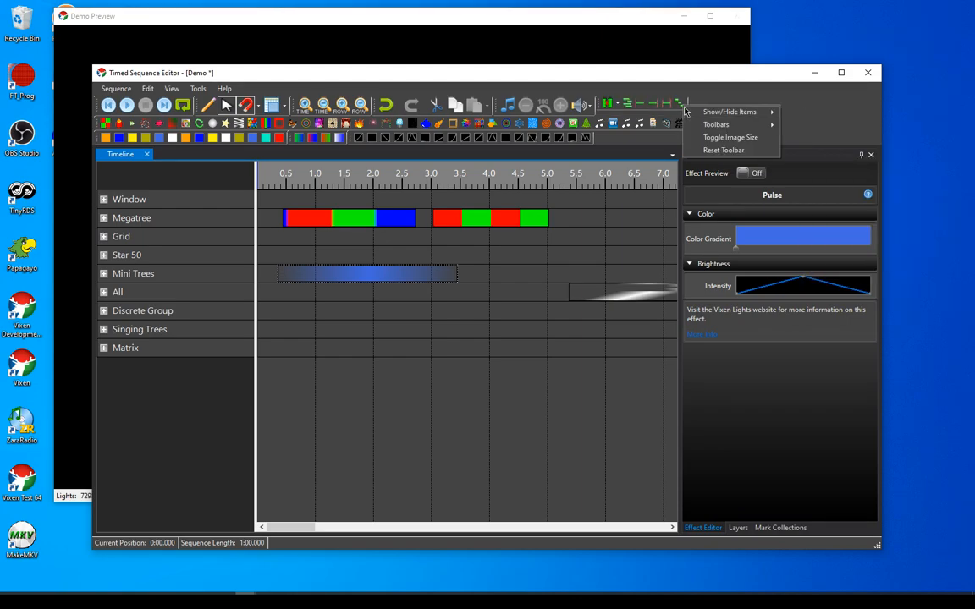
click(701, 137)
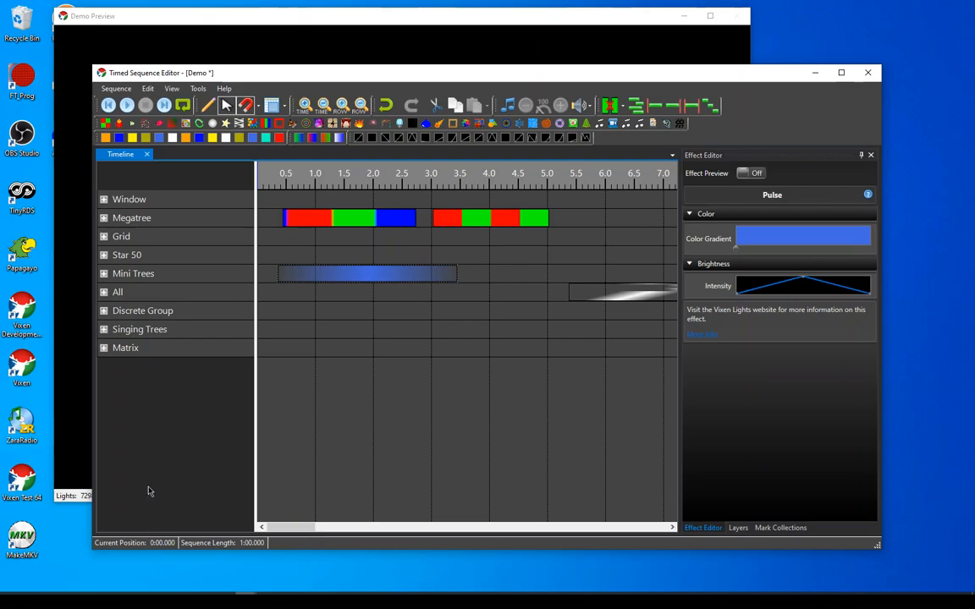
Try the effect toolbar's label position above and below the images, and restore it to No Label
right_click(473, 127)
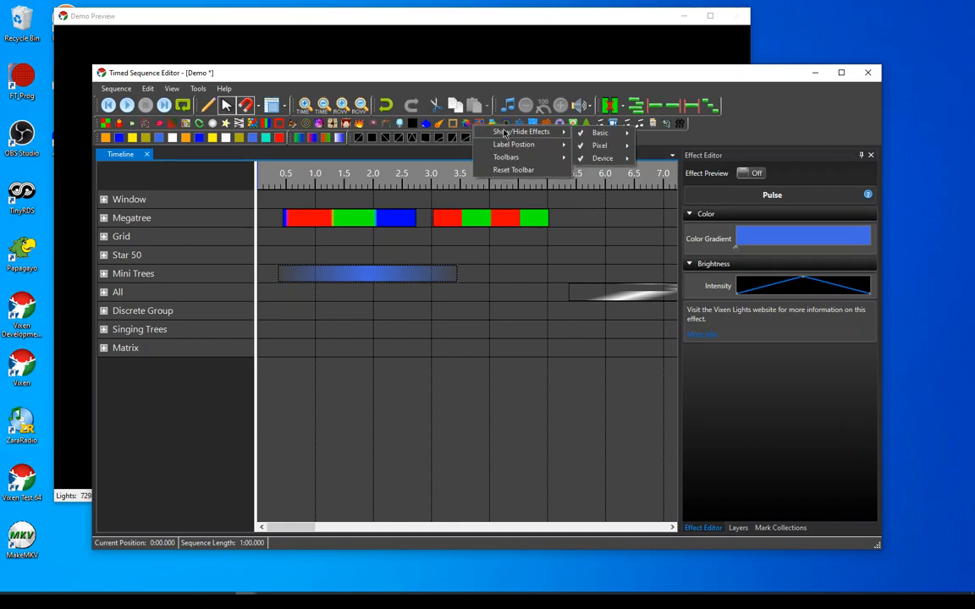
mouse_move(517, 148)
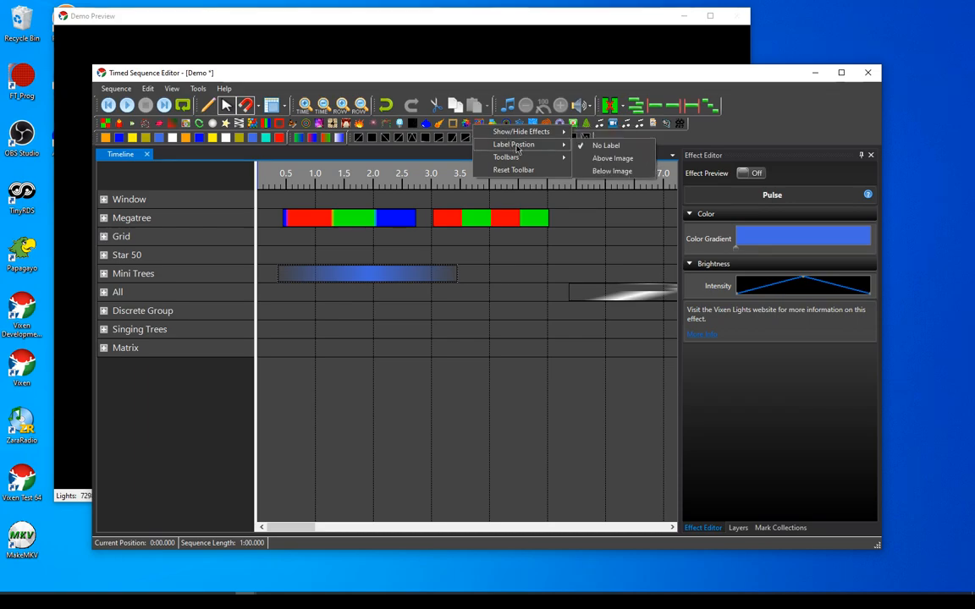
click(611, 158)
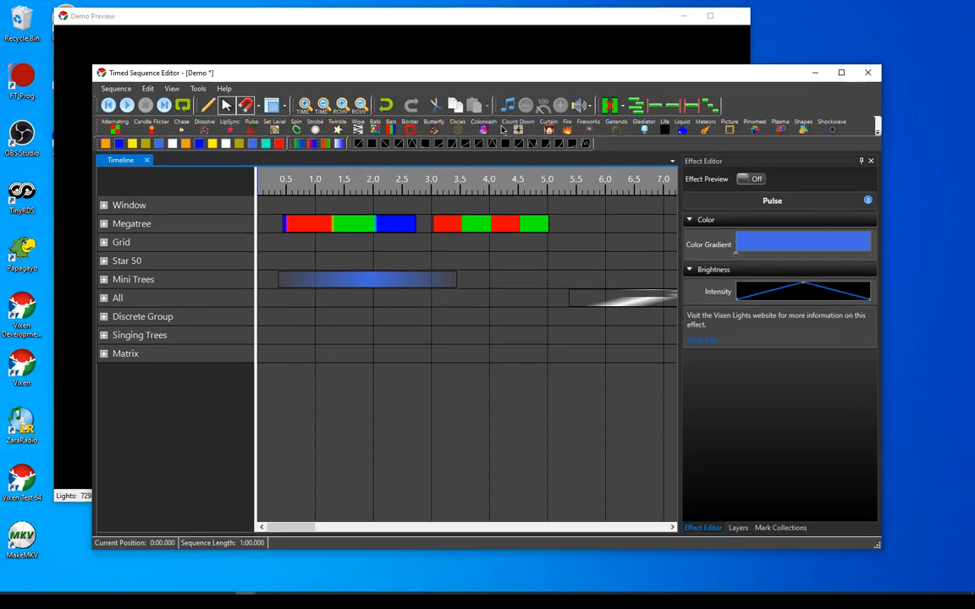
right_click(503, 129)
mouse_move(536, 149)
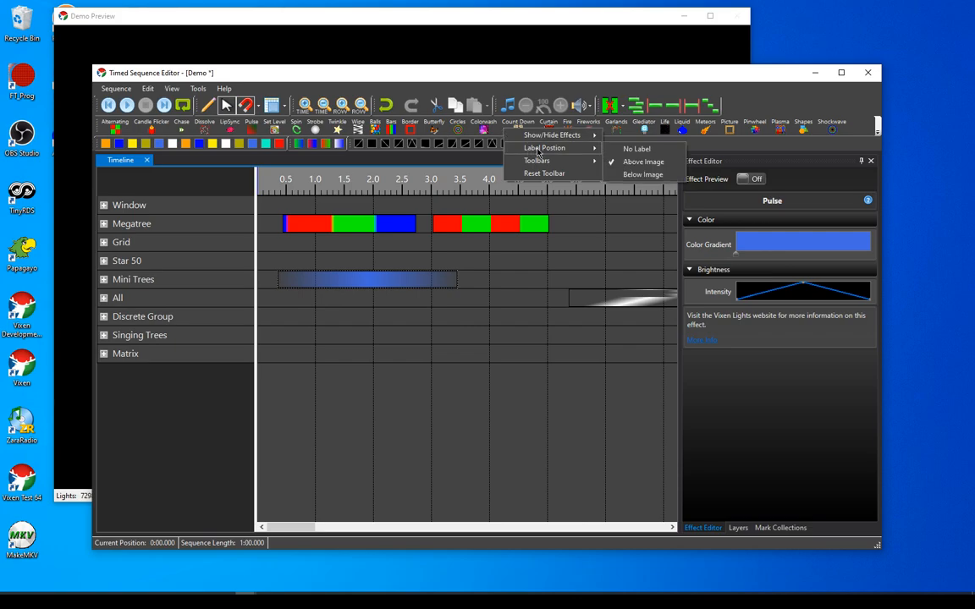
click(641, 175)
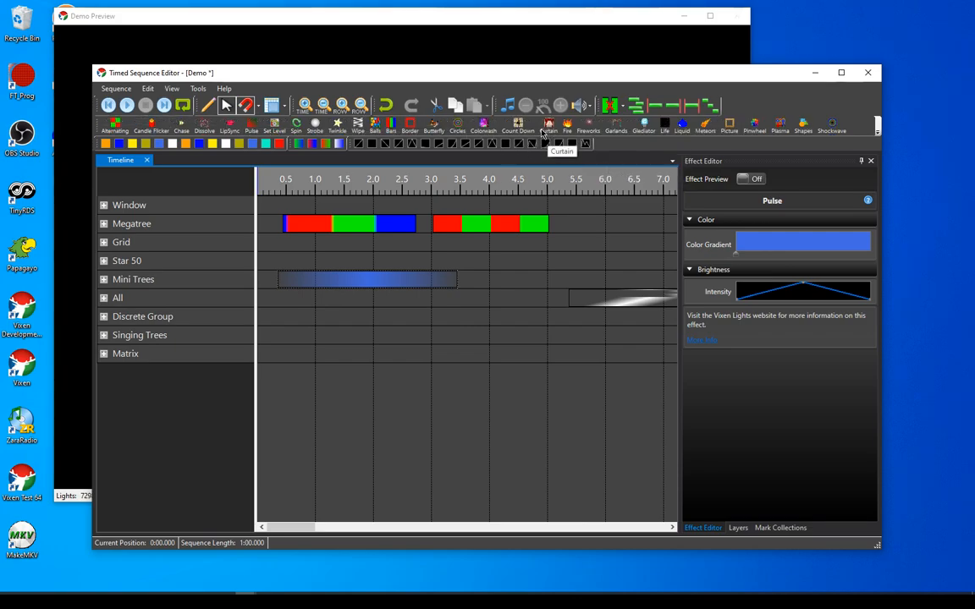
right_click(542, 128)
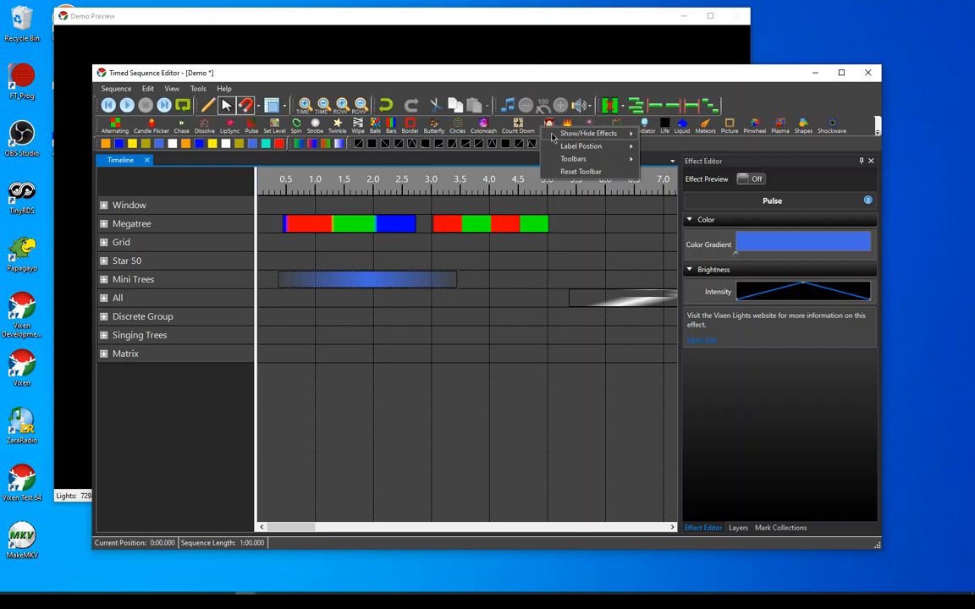
mouse_move(594, 149)
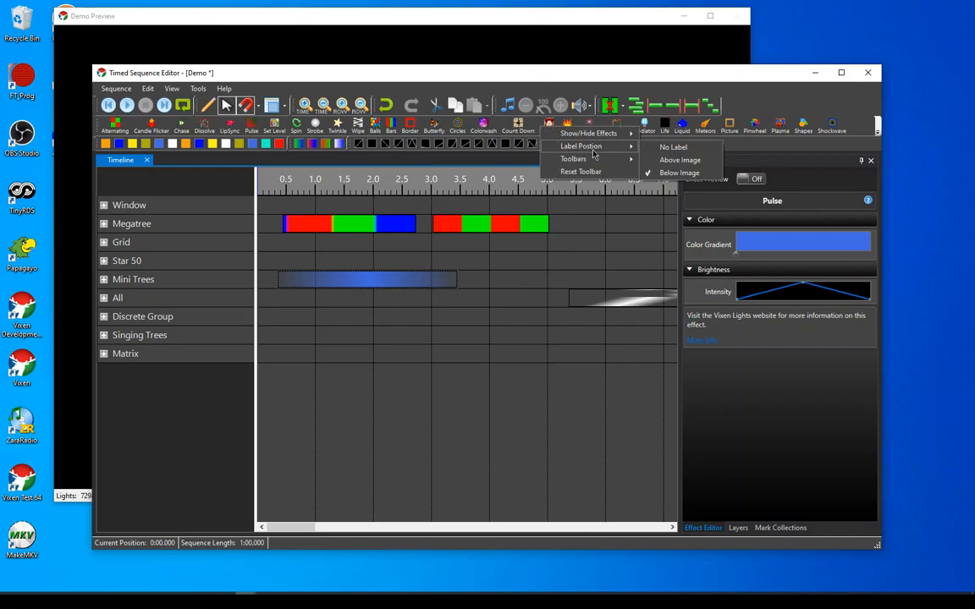
click(669, 148)
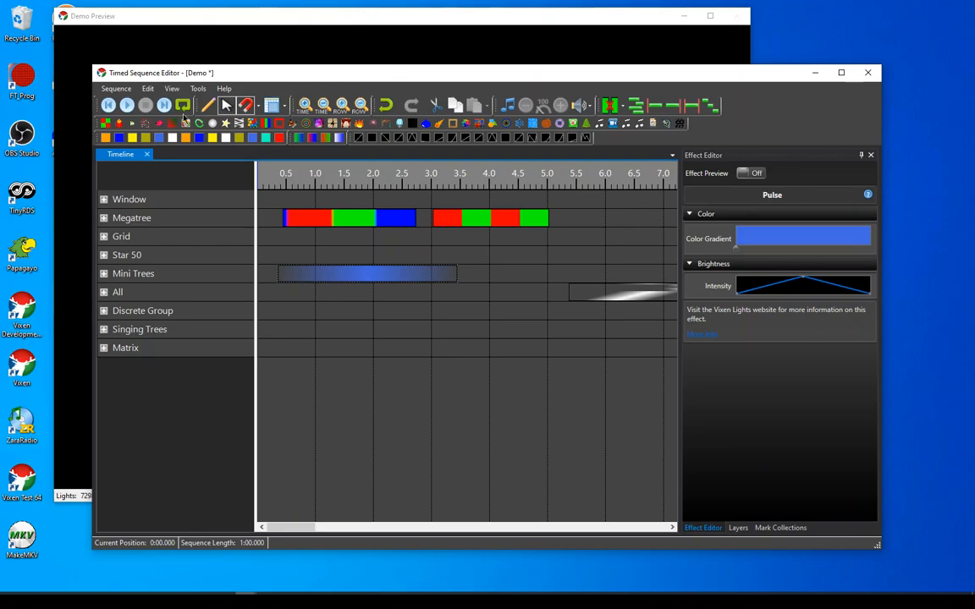
Play the Demo sequence to watch the Megatree and Mini Trees effects in the preview
click(127, 105)
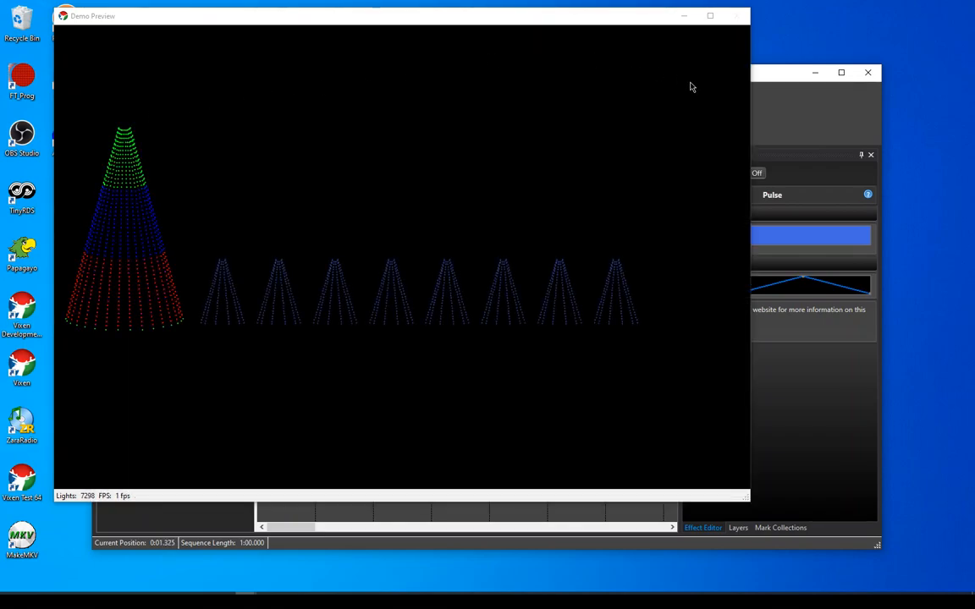
Turn off the Demo Preview window's Auto On Top option and stop the playback from the sequence editor
right_click(675, 79)
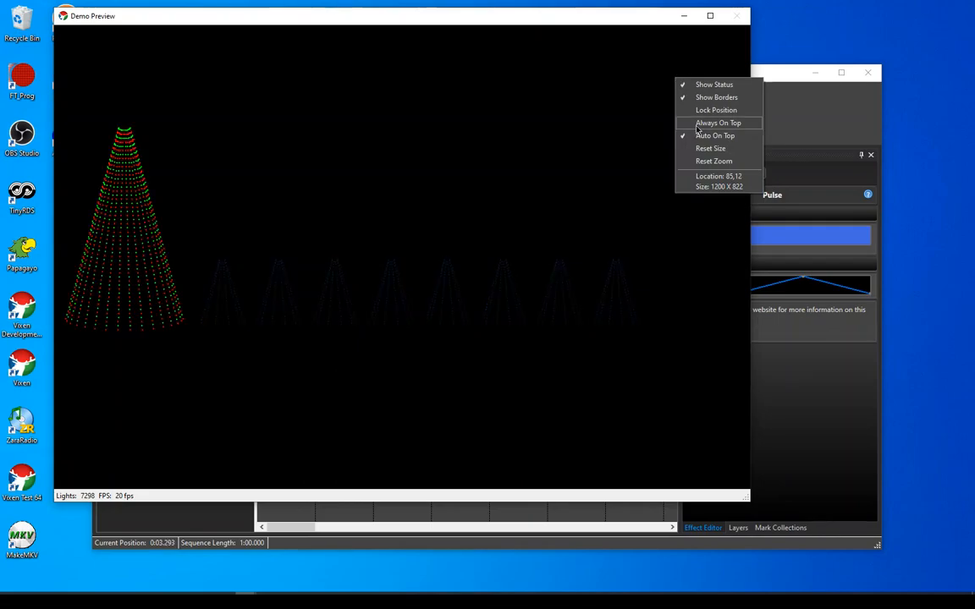
click(706, 137)
click(802, 78)
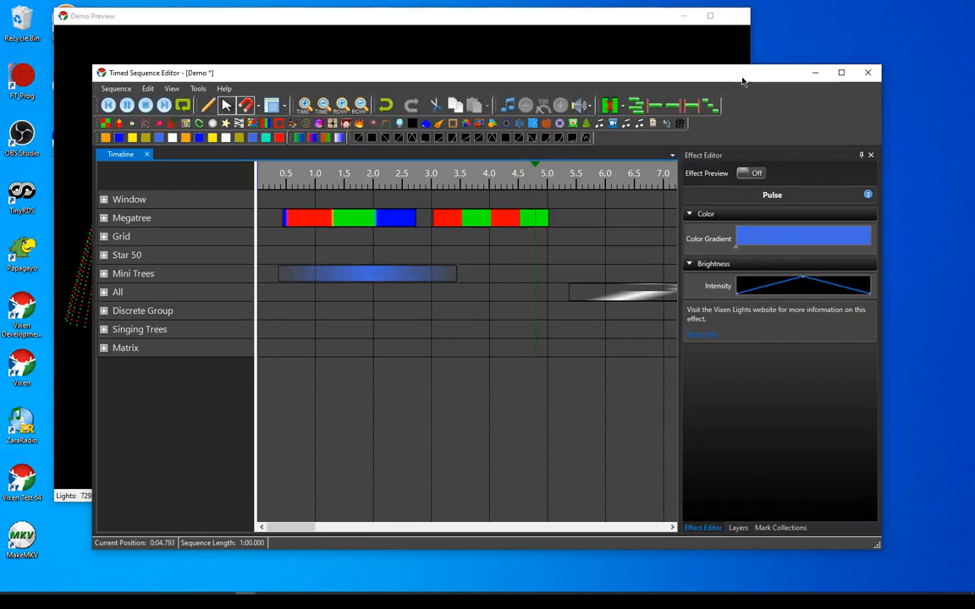
click(127, 105)
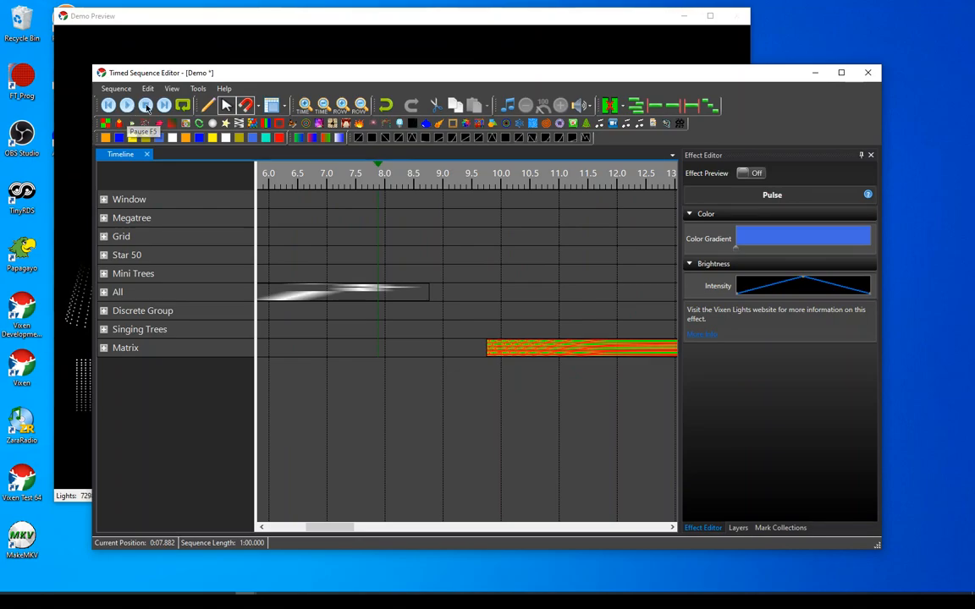
click(147, 107)
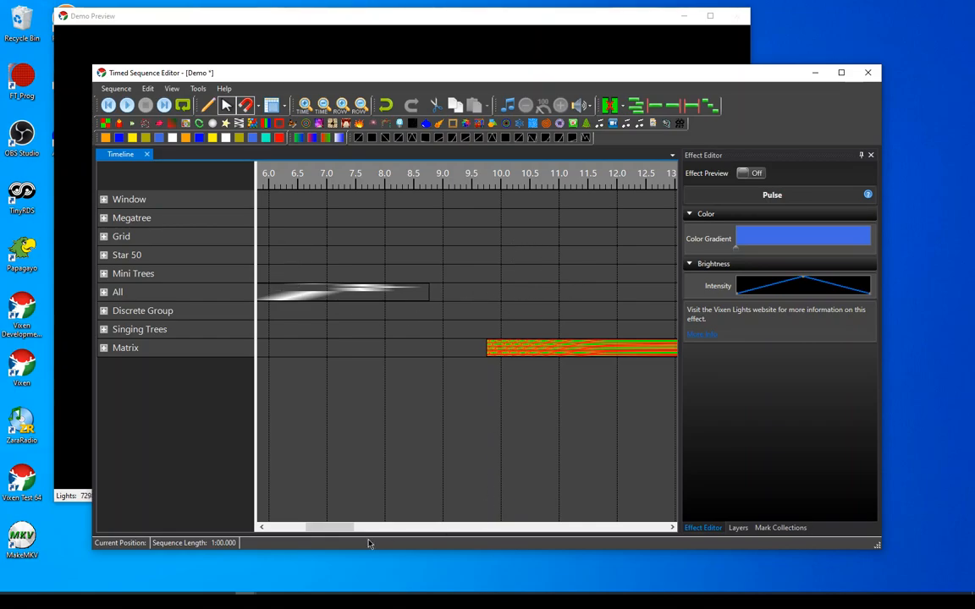
Select the Alternating effect on the Megatree row and examine its configuration, color gradients and depth settings in the Effect Editor
drag(345, 528, 301, 529)
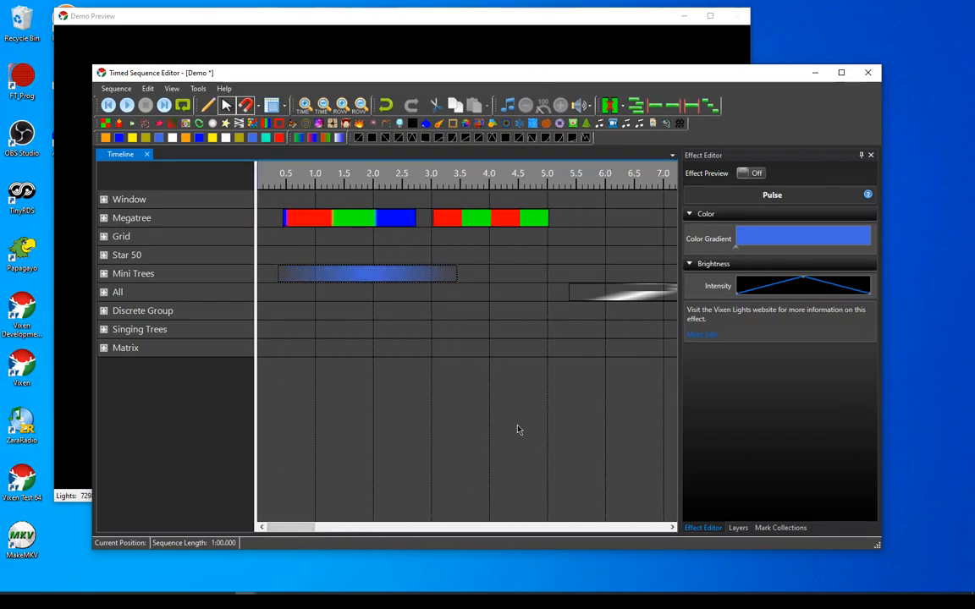
click(496, 222)
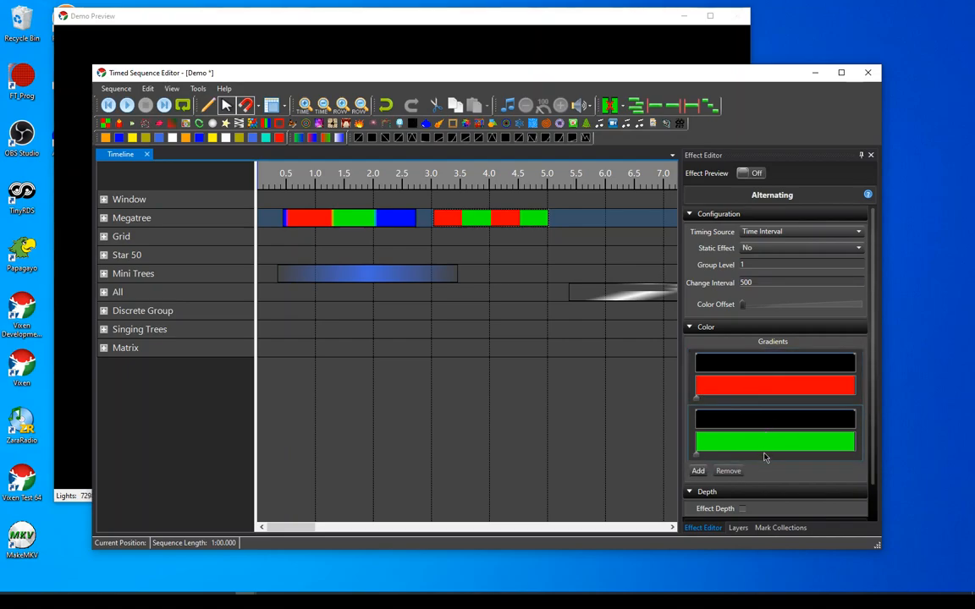
scroll(771, 220, down, 2)
scroll(769, 246, up, 1)
scroll(770, 260, down, 1)
scroll(766, 406, up, 1)
scroll(766, 412, down, 1)
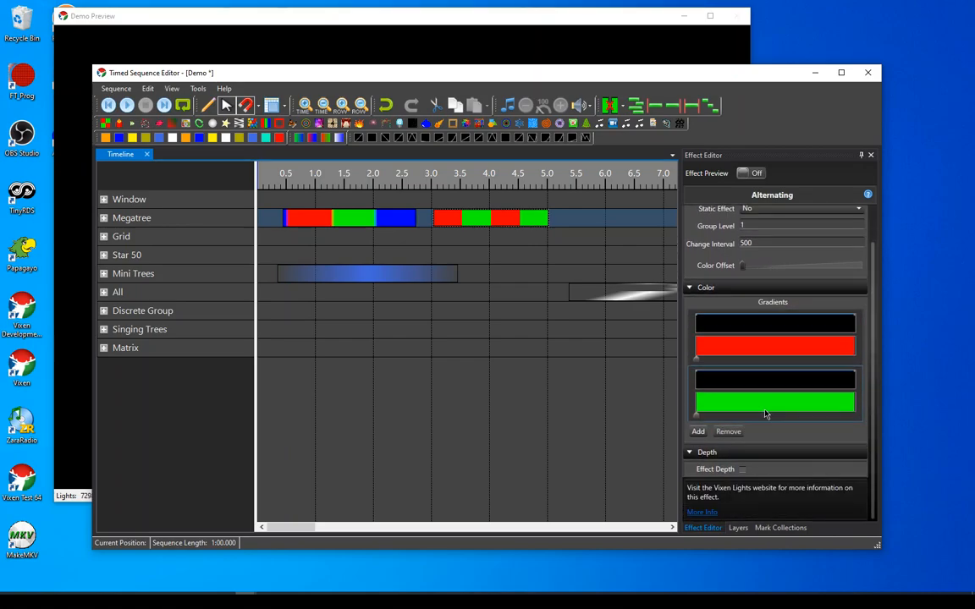
scroll(766, 414, up, 2)
scroll(764, 411, up, 1)
scroll(766, 408, down, 2)
scroll(766, 407, up, 2)
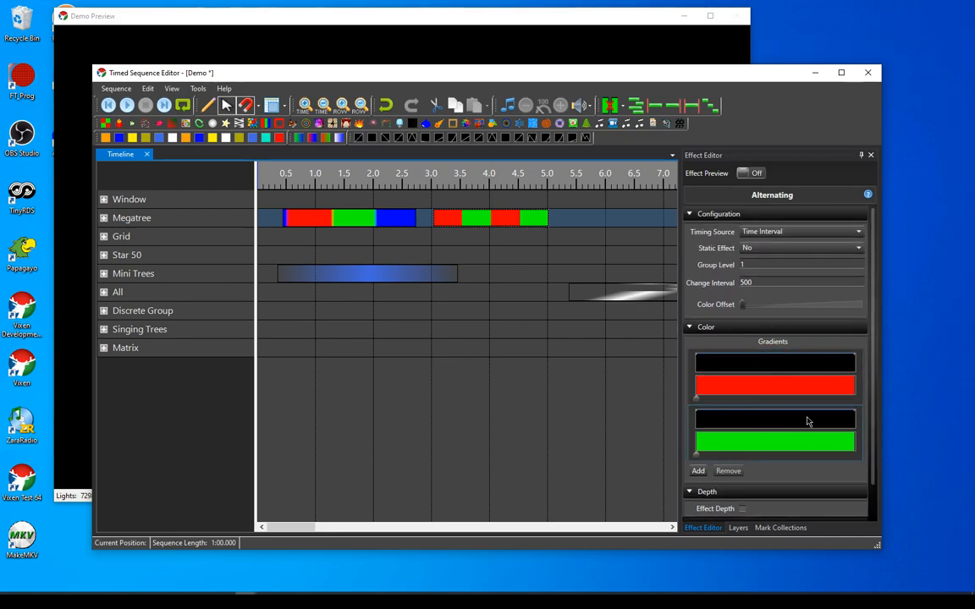
scroll(809, 420, down, 3)
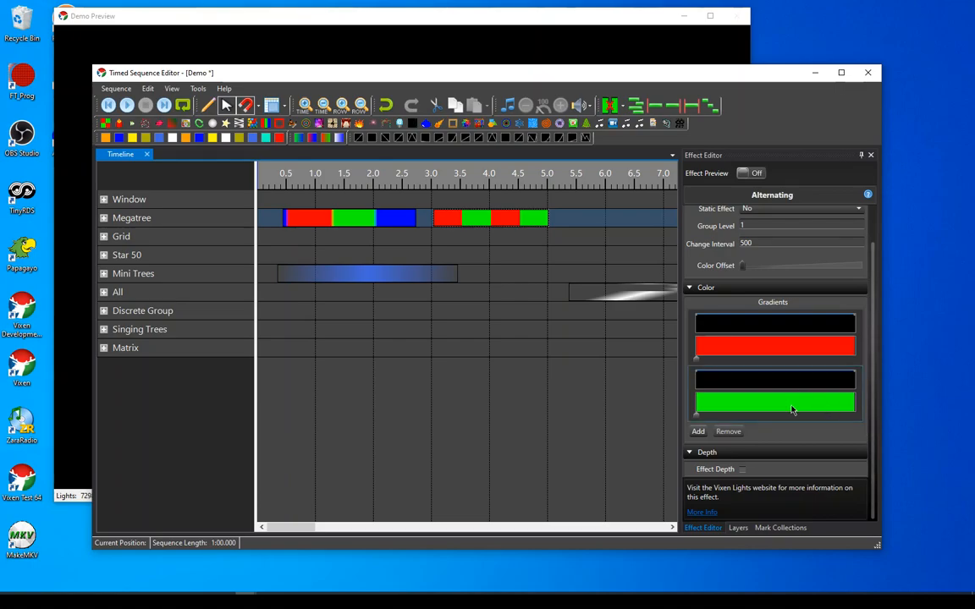
scroll(792, 409, up, 3)
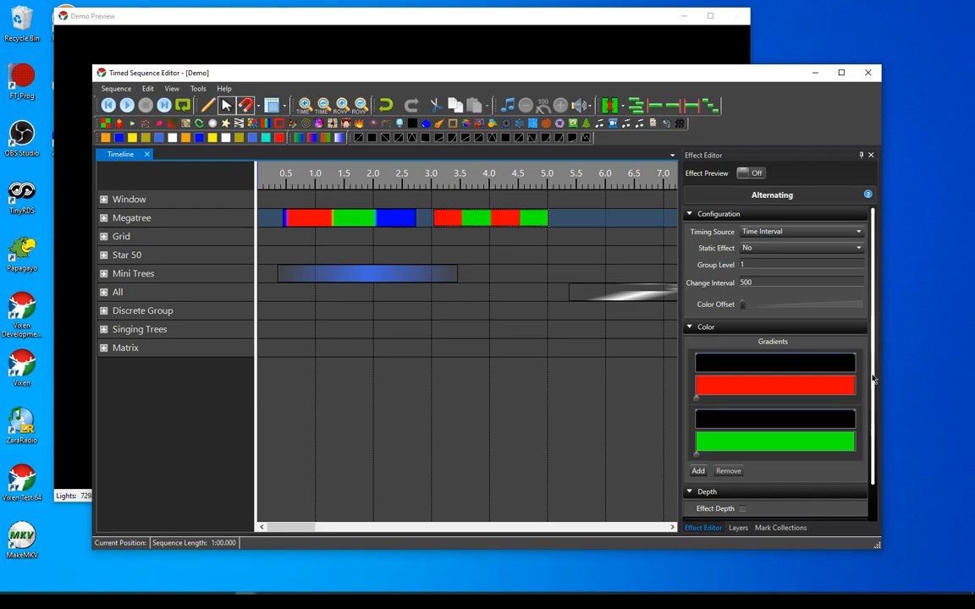
scroll(777, 400, down, 1)
scroll(776, 400, up, 1)
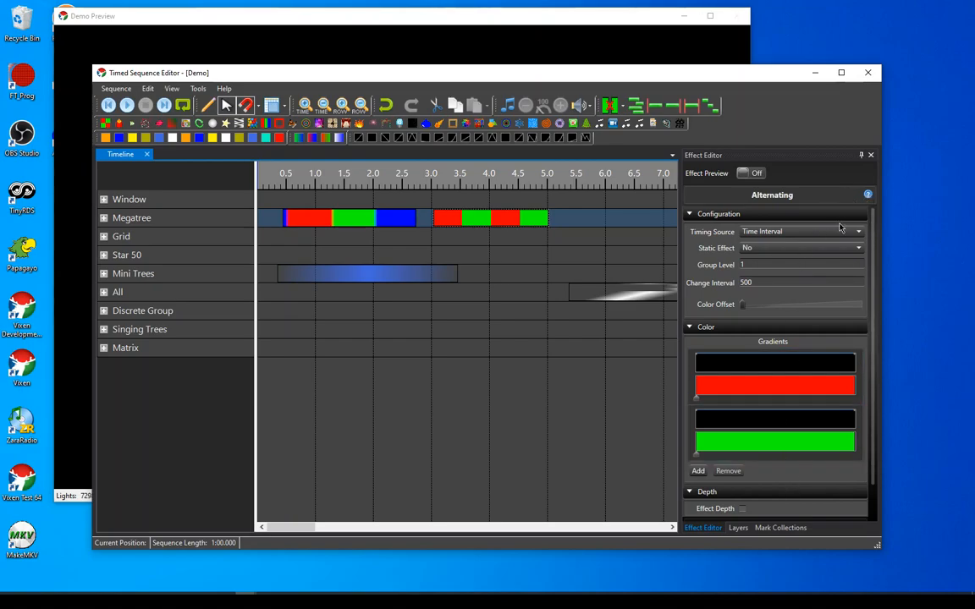
Open the Alternating effect's online help page, skim its documentation and close the browser
click(869, 196)
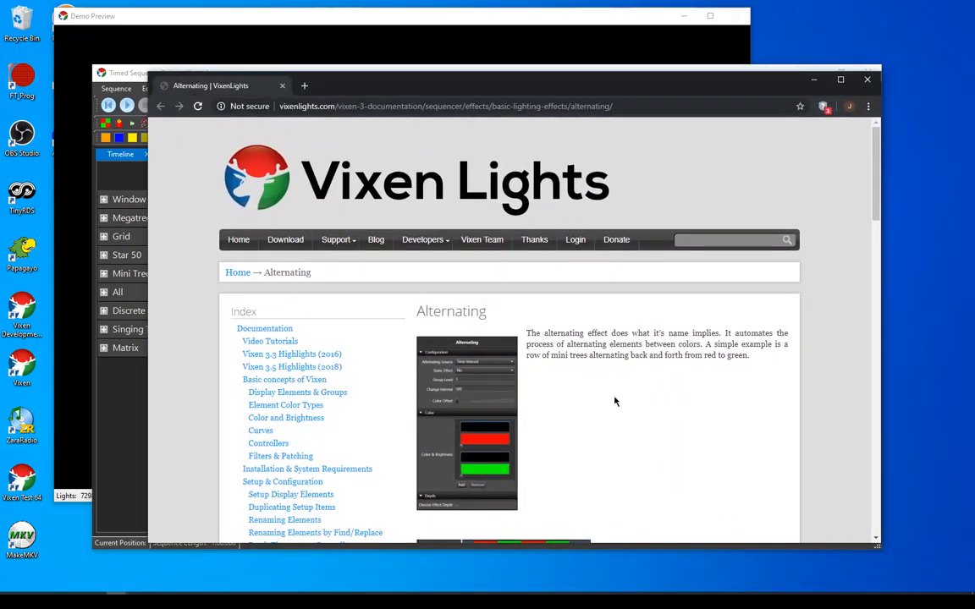
scroll(612, 427, down, 10)
scroll(616, 426, up, 4)
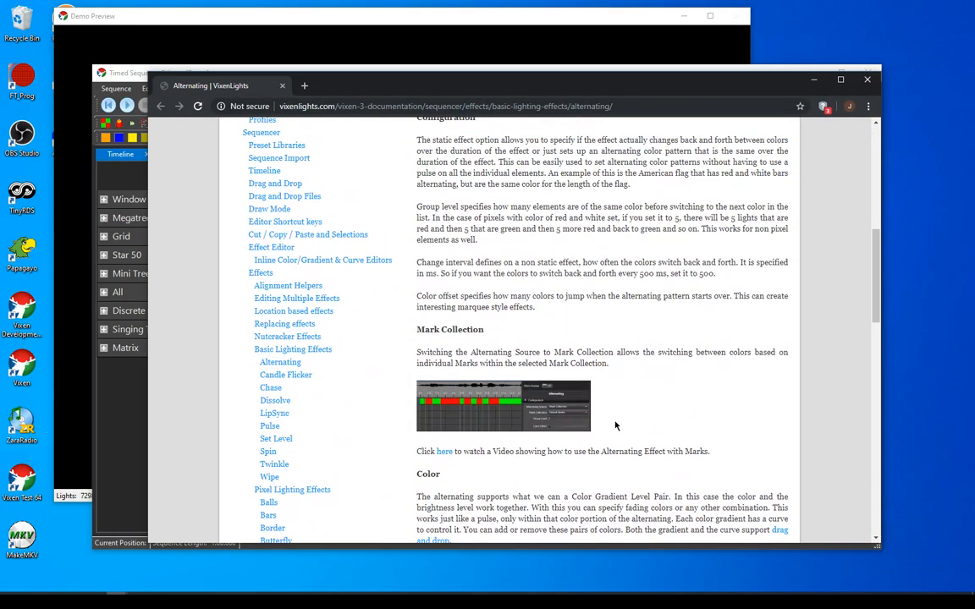
click(868, 82)
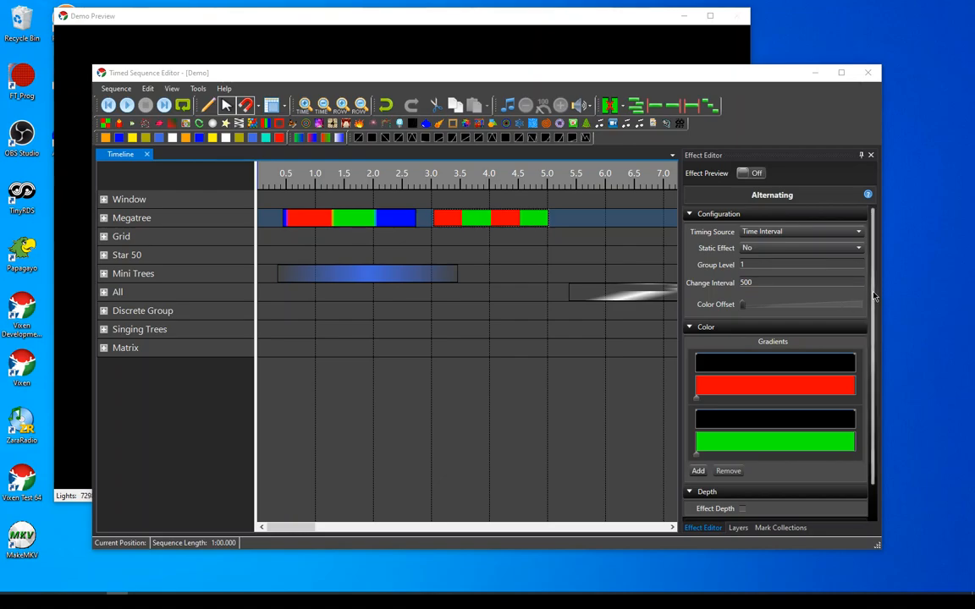
Select the Bars effect on the Megatree row and review its string setup, configuration, color and brightness settings
scroll(870, 381, down, 2)
scroll(720, 343, up, 2)
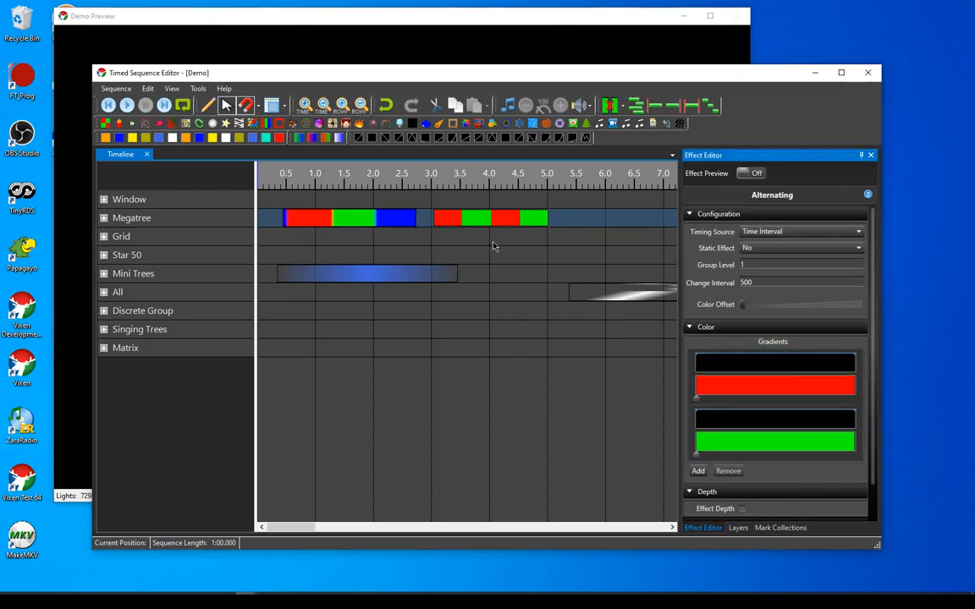
click(292, 218)
scroll(795, 372, down, 4)
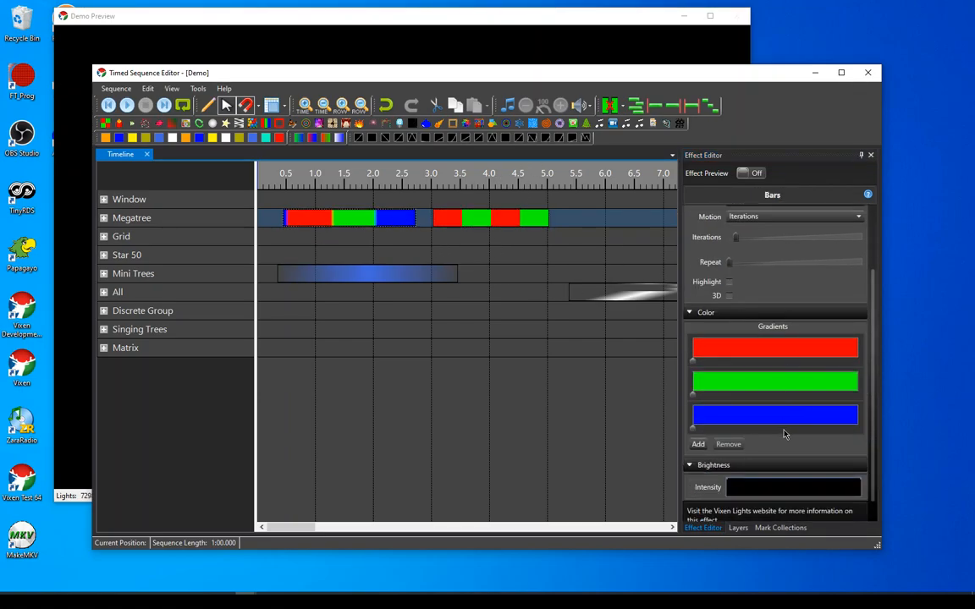
scroll(794, 362, down, 1)
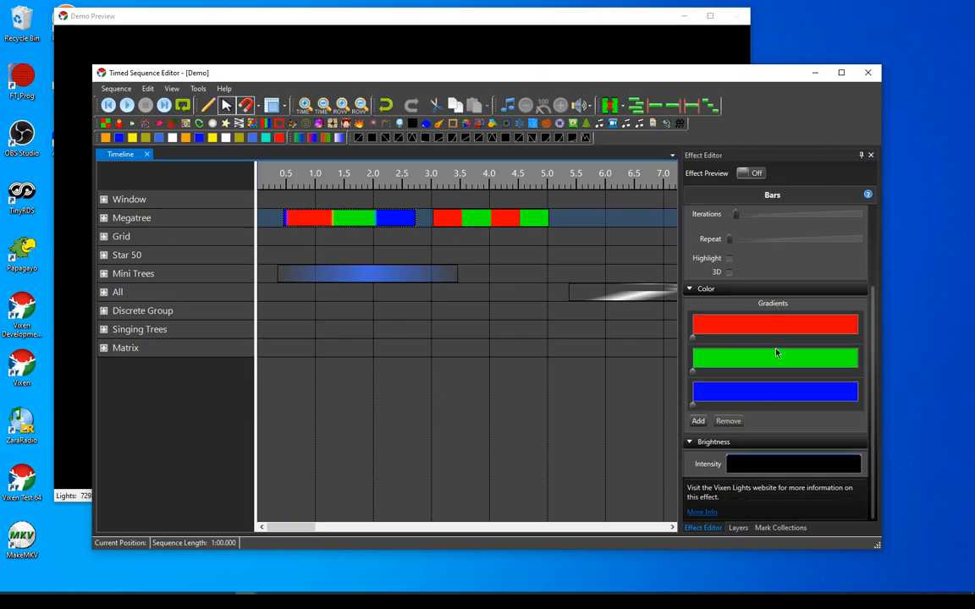
scroll(776, 353, up, 5)
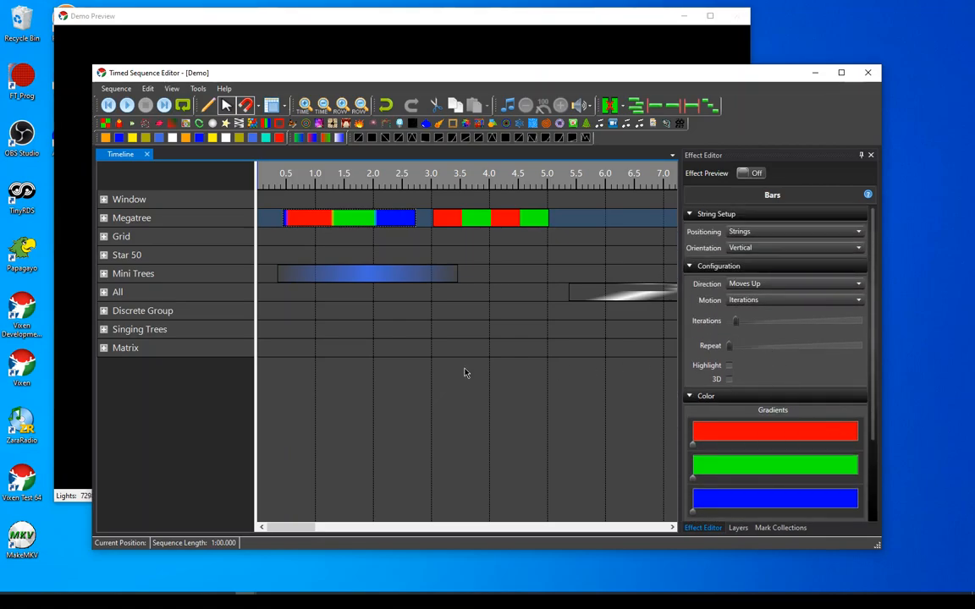
Turn on Effect Preview for the Wipe effect on the All row and move the editor window down to uncover the preview
click(324, 528)
click(458, 295)
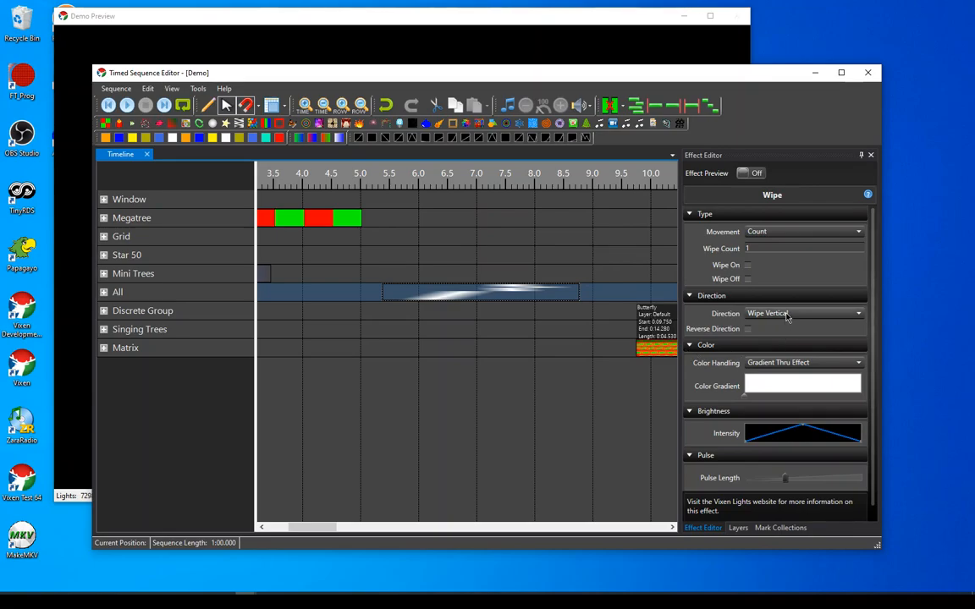
click(750, 173)
drag(701, 79, 702, 390)
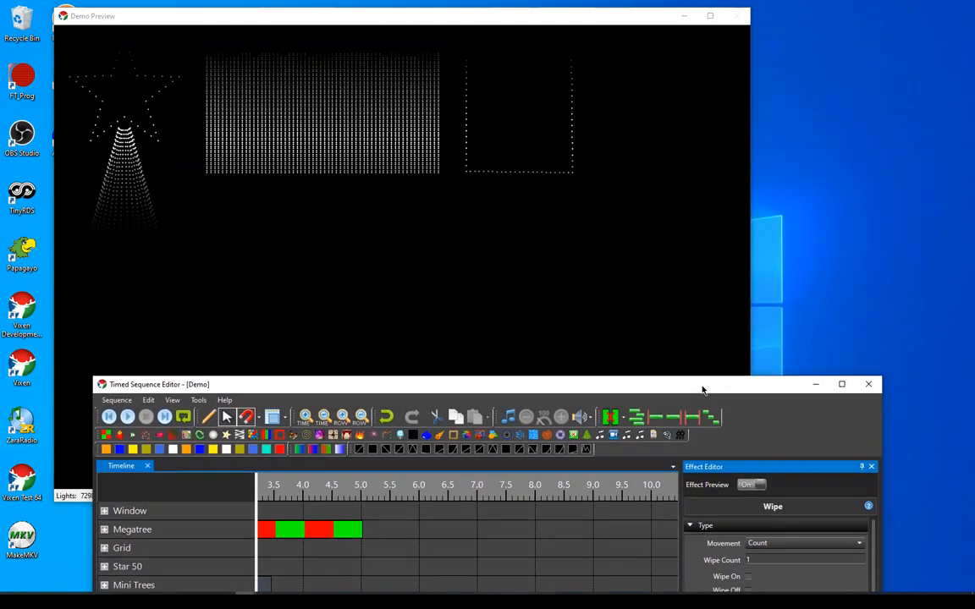
drag(703, 391, 699, 233)
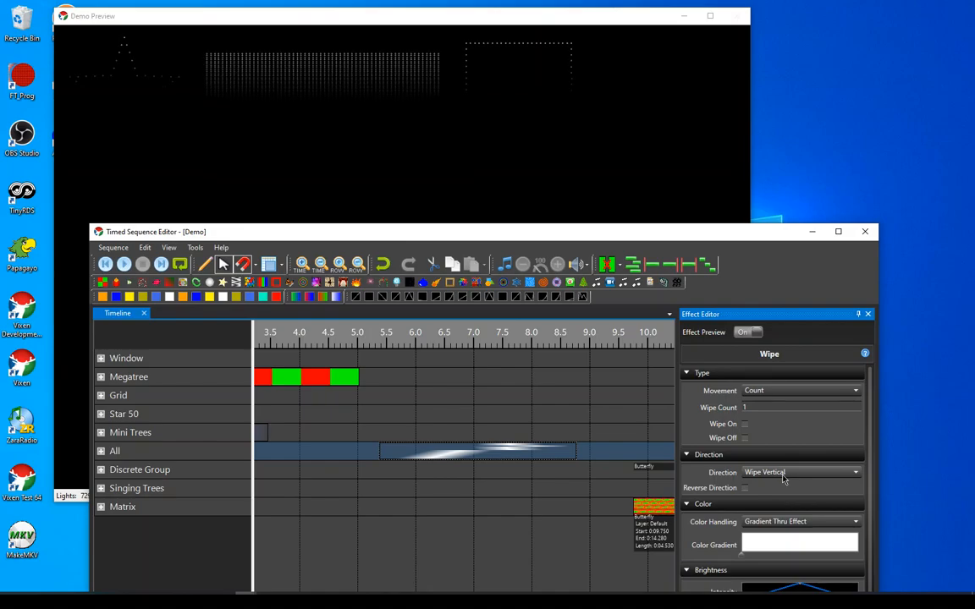
Try the vertical wipe with Reverse Direction toggled on and off while watching the live preview
click(744, 489)
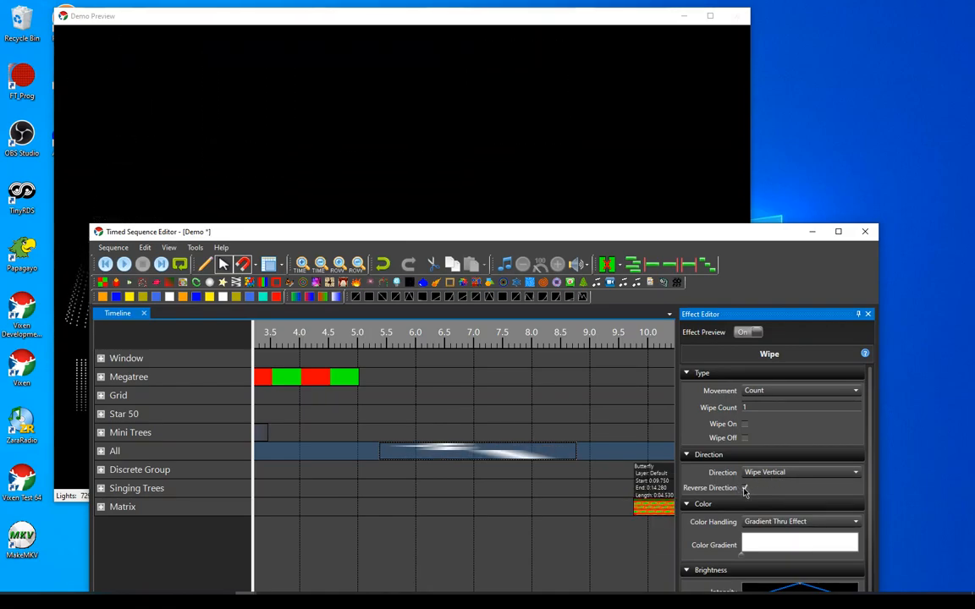
click(744, 489)
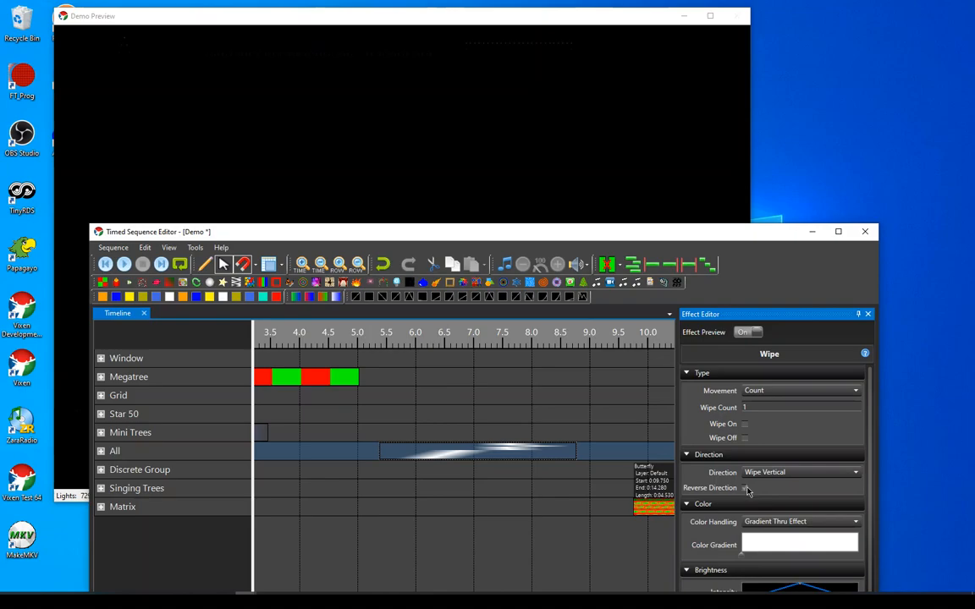
click(744, 488)
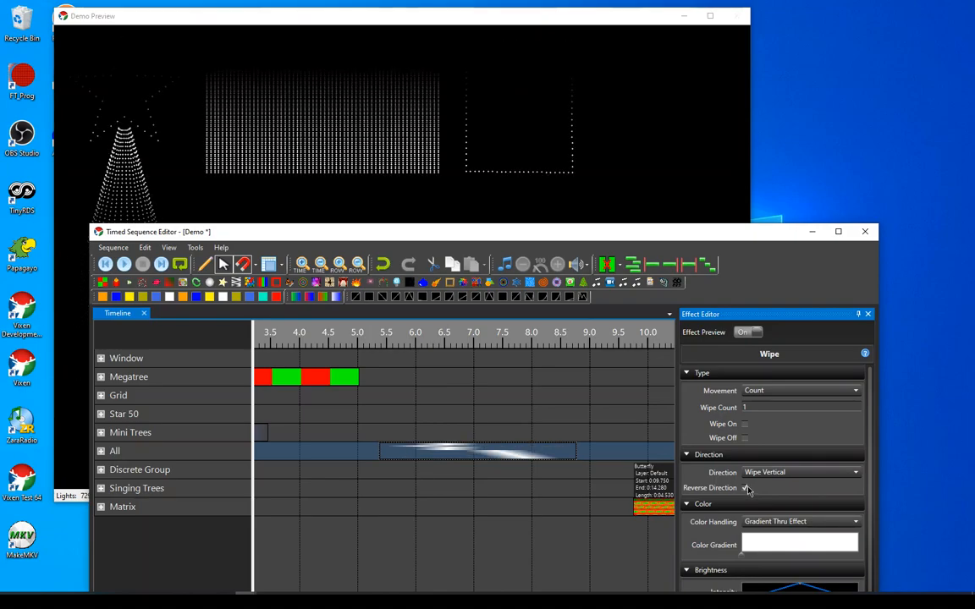
Try the Wipe Horizontal direction on the Wipe effect, and turn on Reverse Direction
click(787, 472)
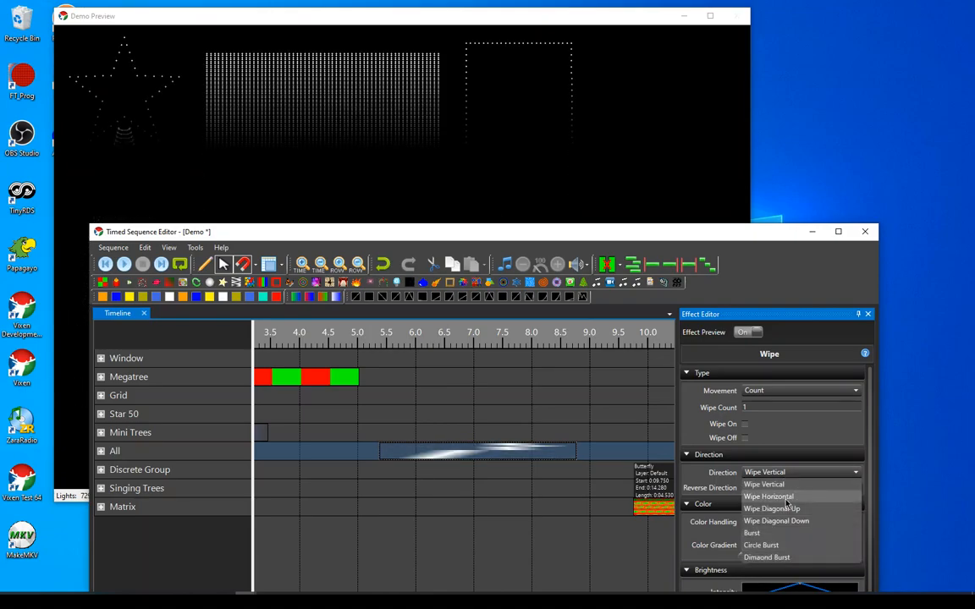
click(787, 498)
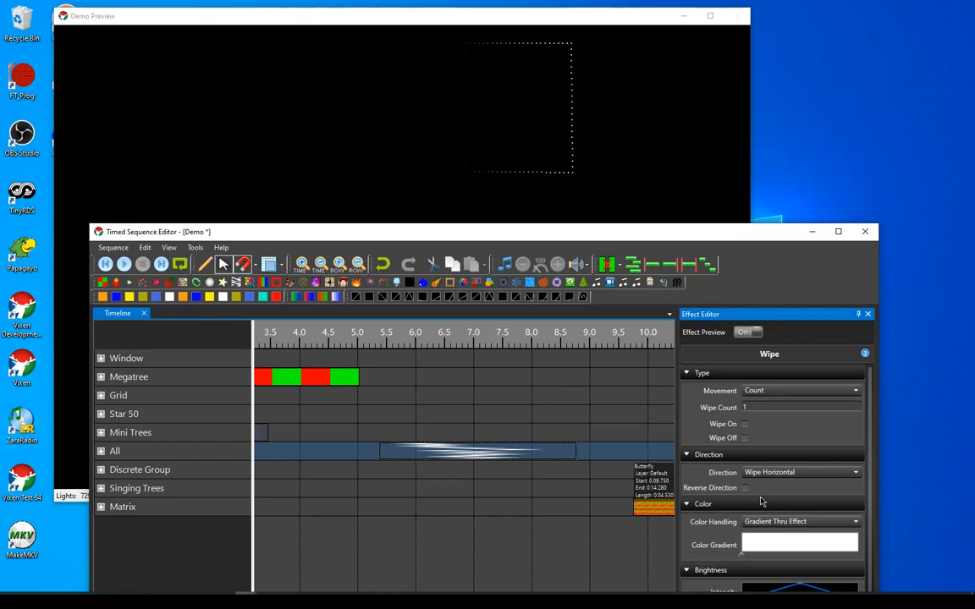
click(747, 490)
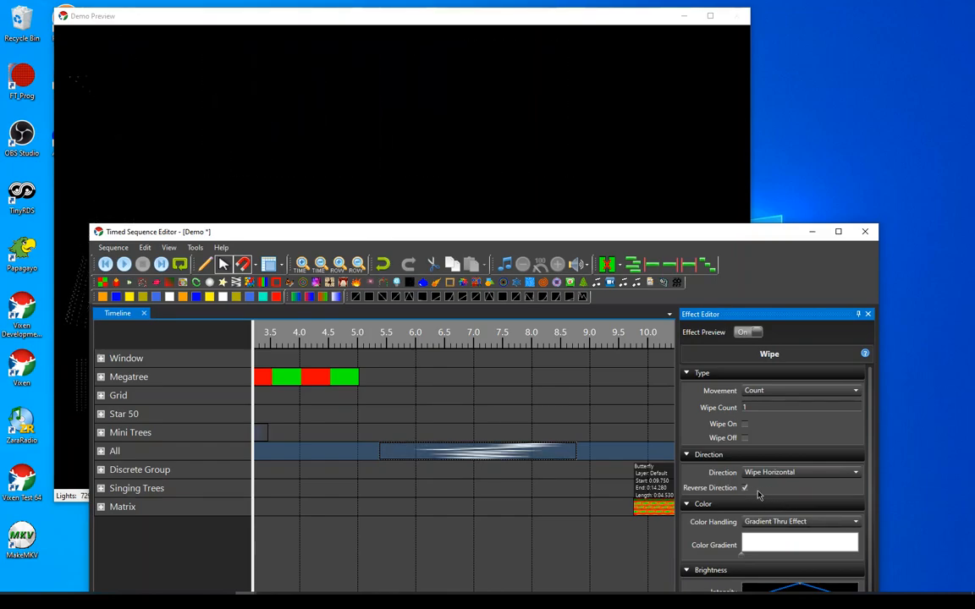
Try the Wipe Diagonal Up direction with Reverse Direction on, keeping more of the Demo Preview window uncovered
click(766, 472)
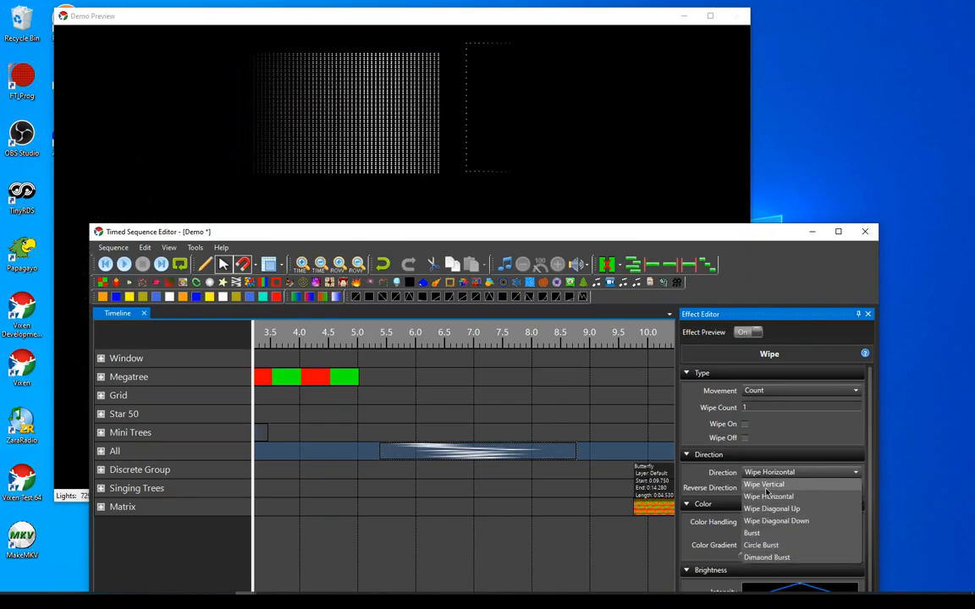
click(770, 509)
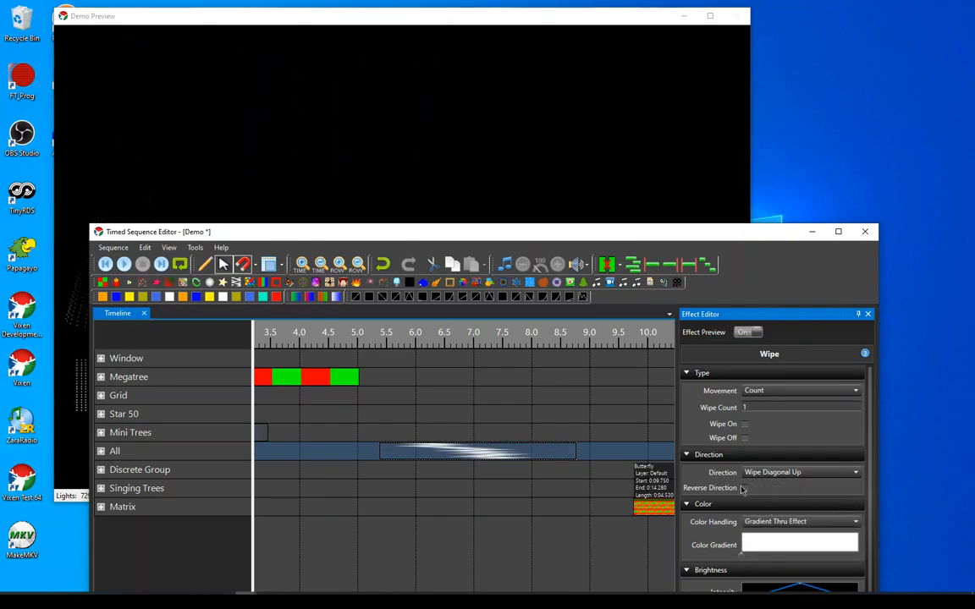
drag(579, 240, 605, 294)
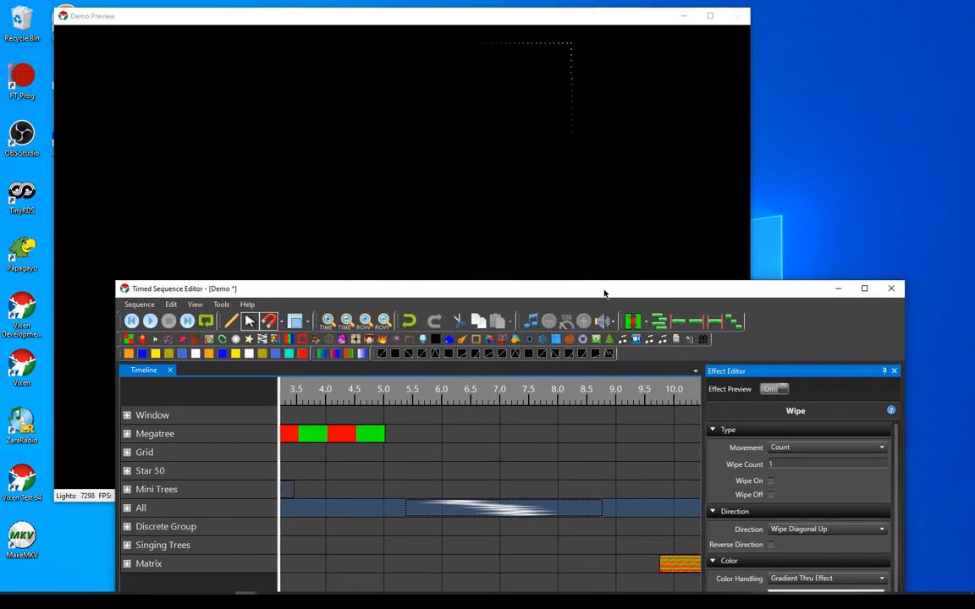
click(772, 546)
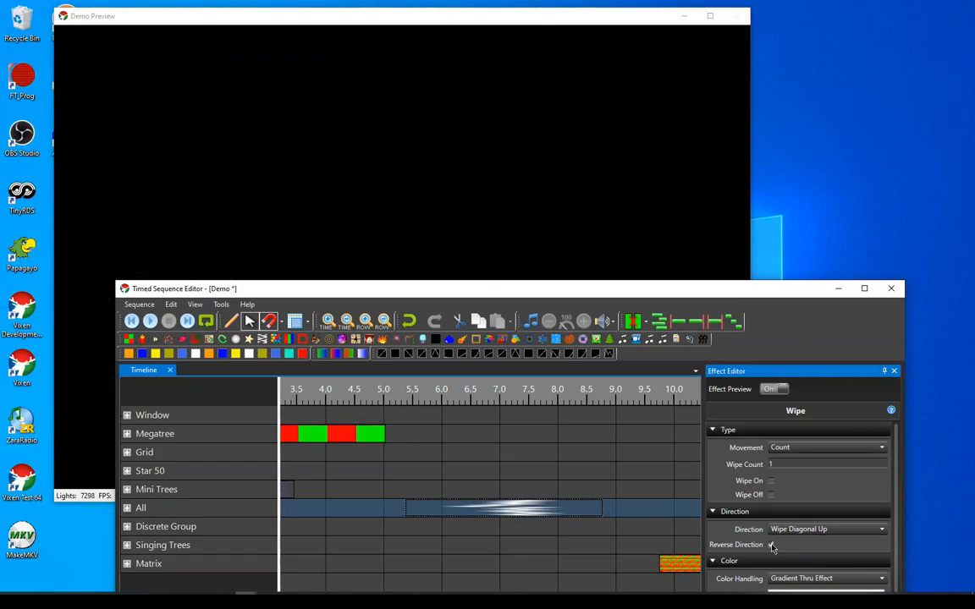
Set the Wipe effect's direction to Wipe Diagonal Down and turn off Reverse Direction
click(804, 529)
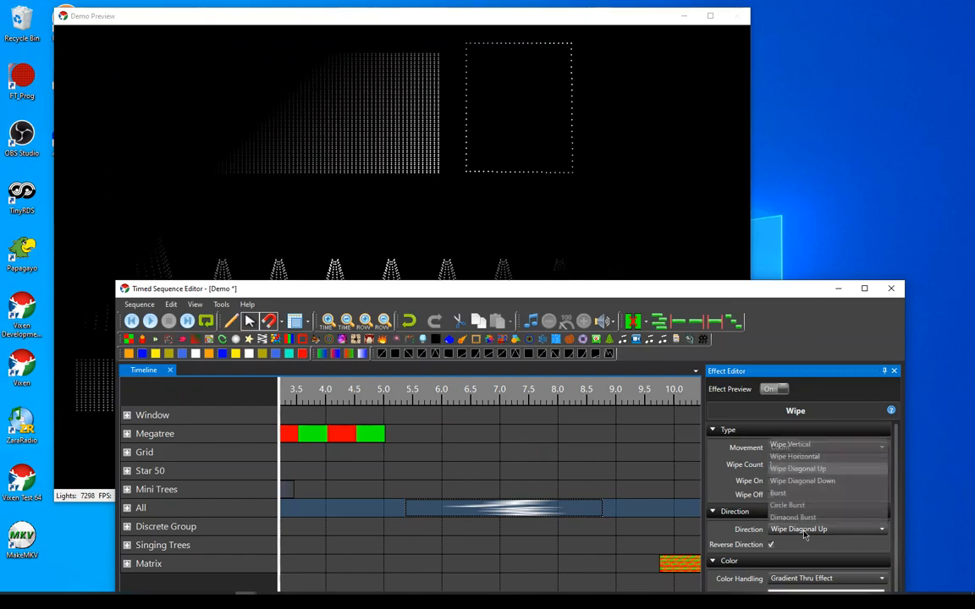
click(811, 482)
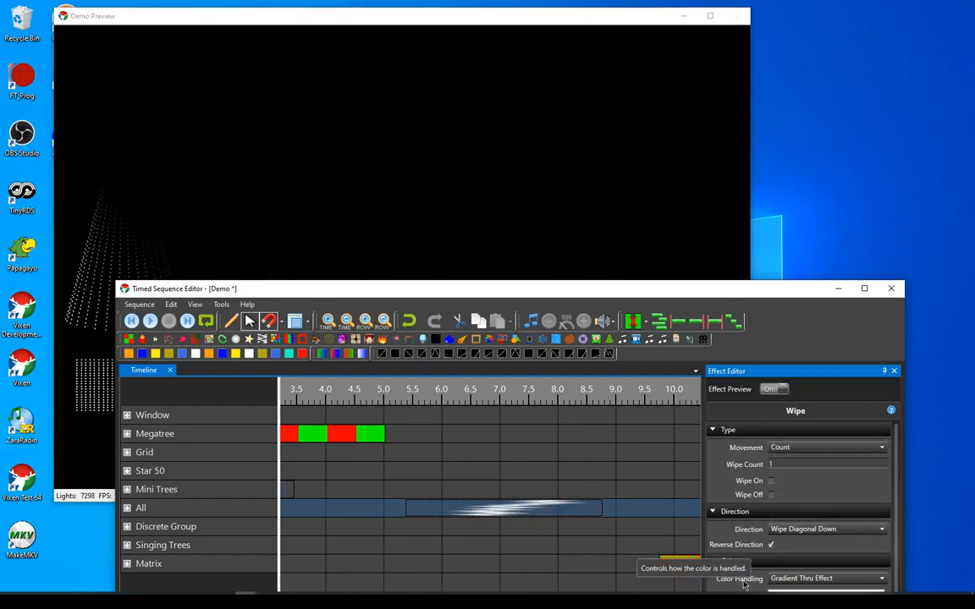
click(772, 547)
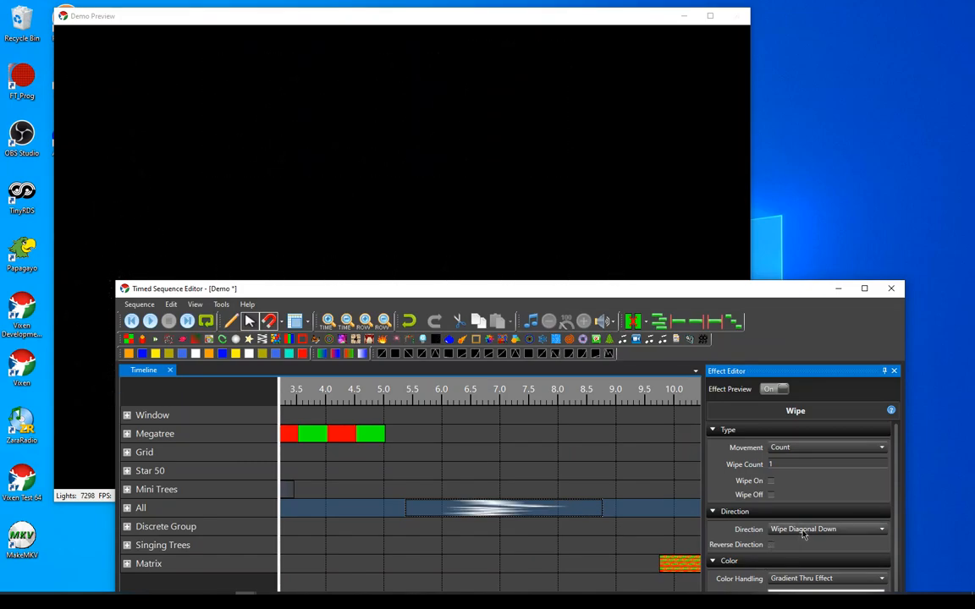
Set the Wipe effect's direction to Circle Burst, trying Reverse Direction on and off while watching the live preview
click(803, 532)
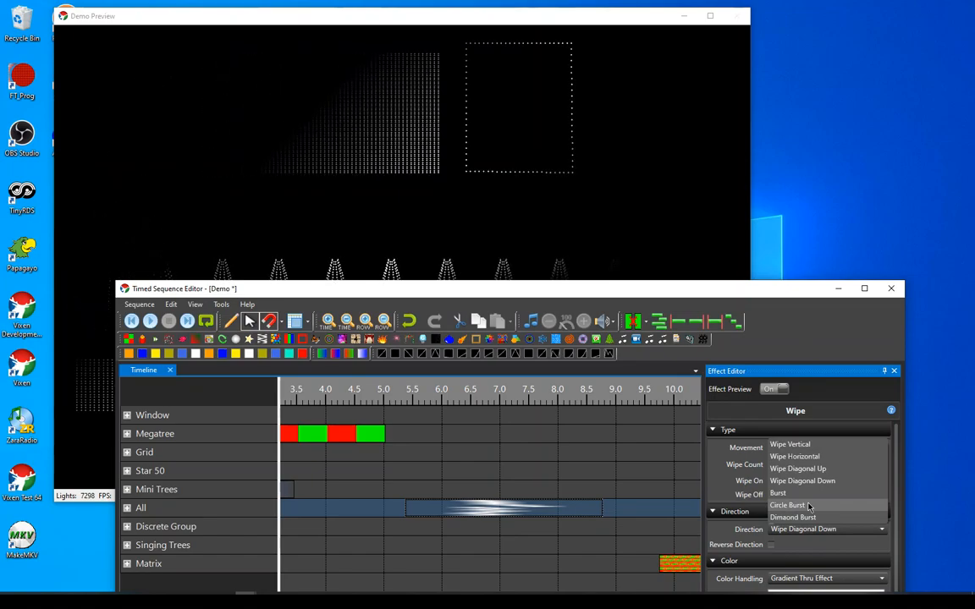
click(806, 506)
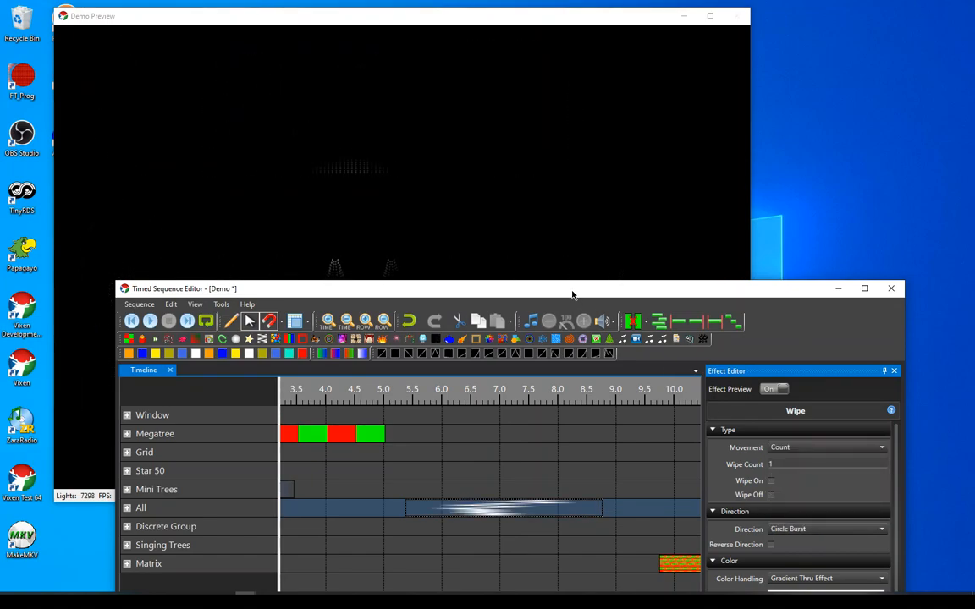
drag(572, 294, 574, 348)
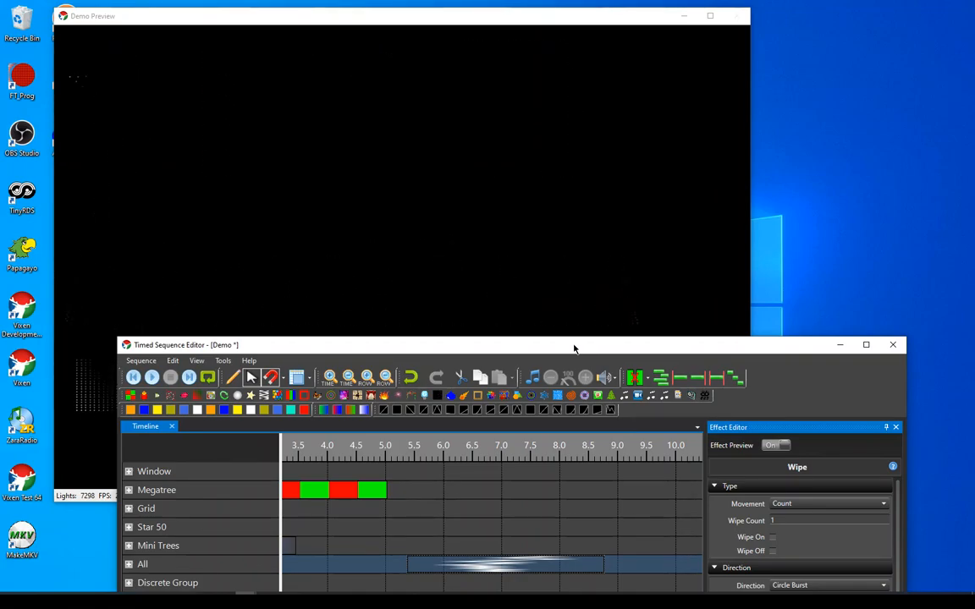
drag(574, 348, 572, 323)
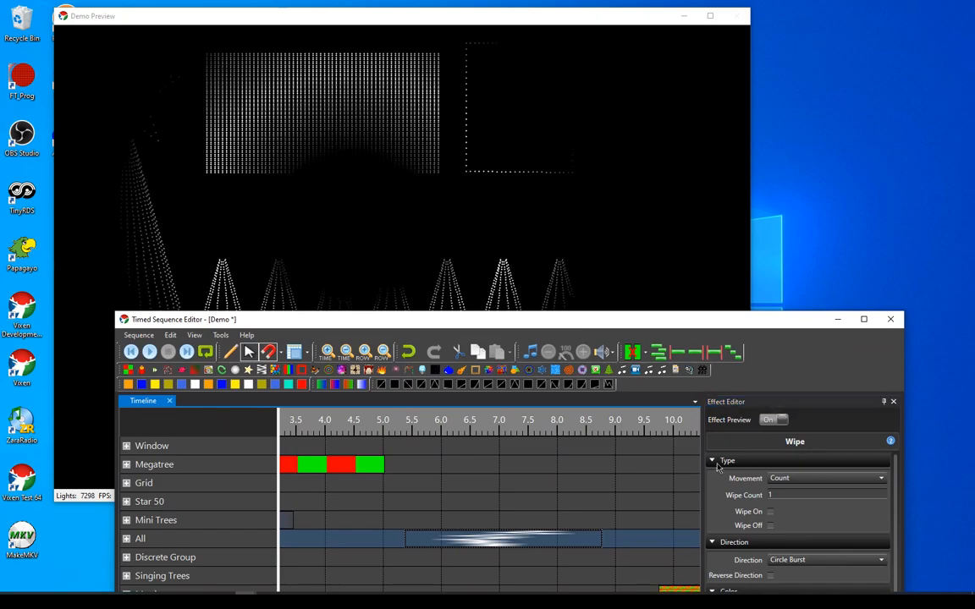
click(770, 576)
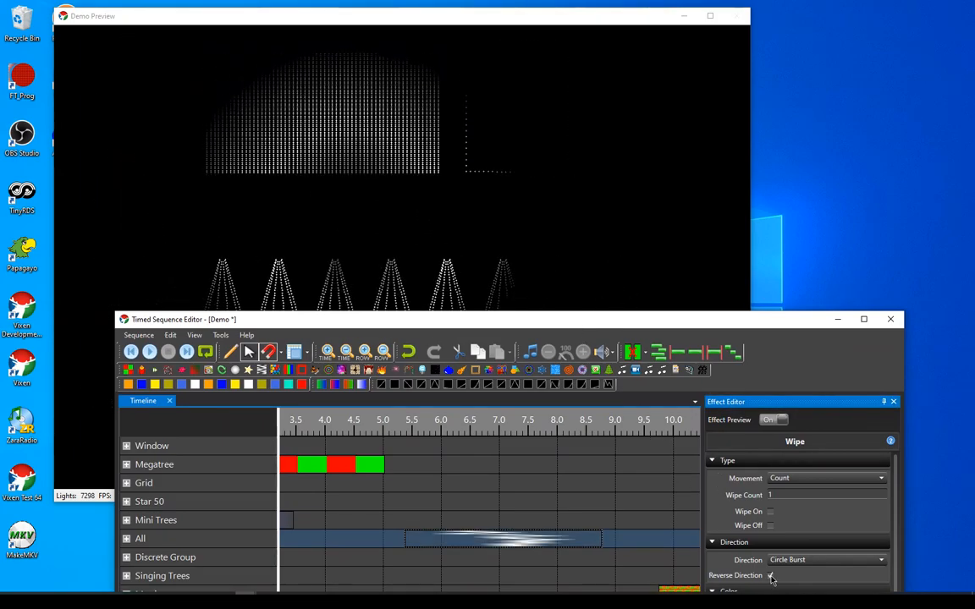
click(771, 577)
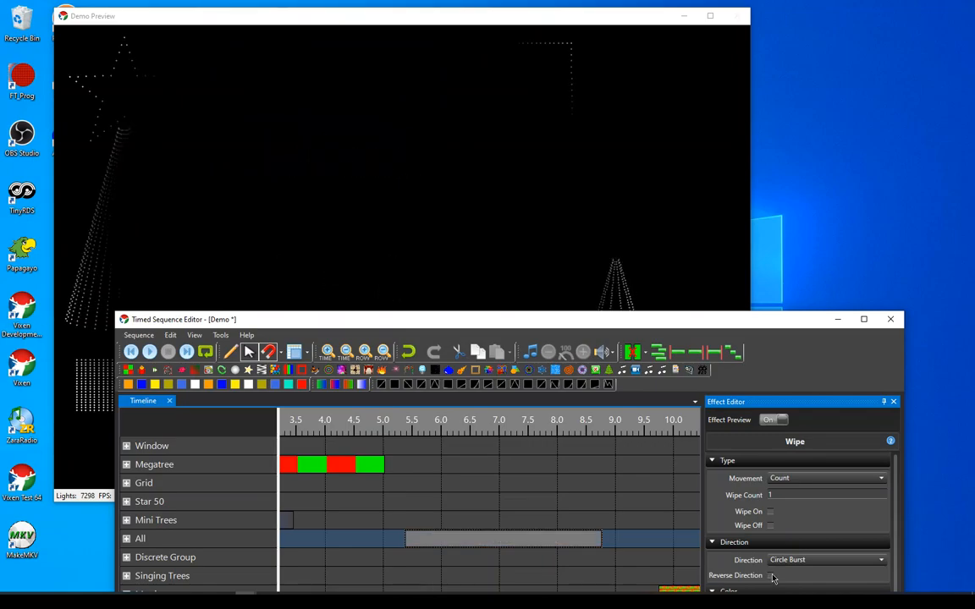
Examine the remaining Wipe settings, and select the Butterfly effect on the Matrix row to view its settings and live preview
drag(642, 330, 640, 164)
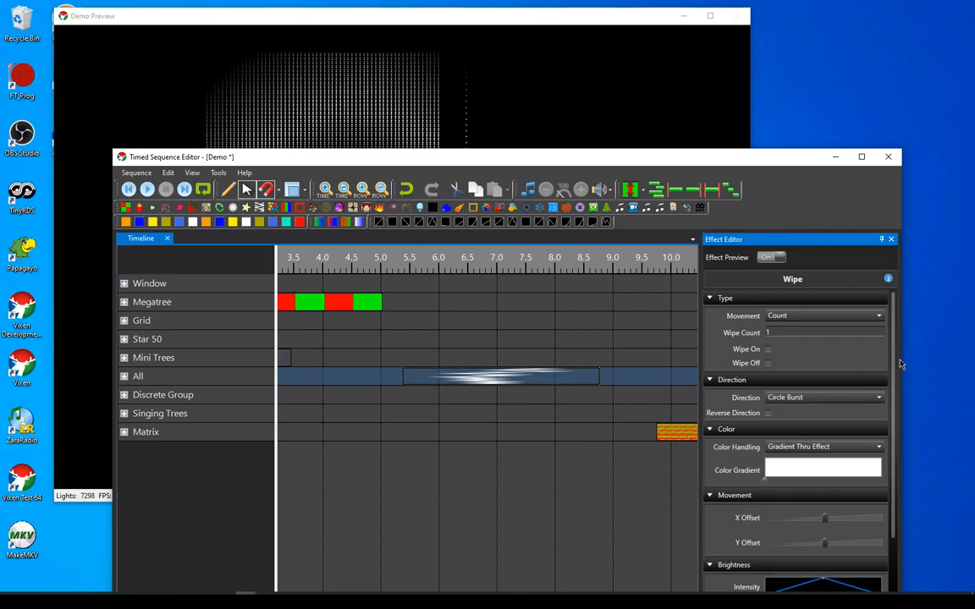
drag(898, 364, 893, 456)
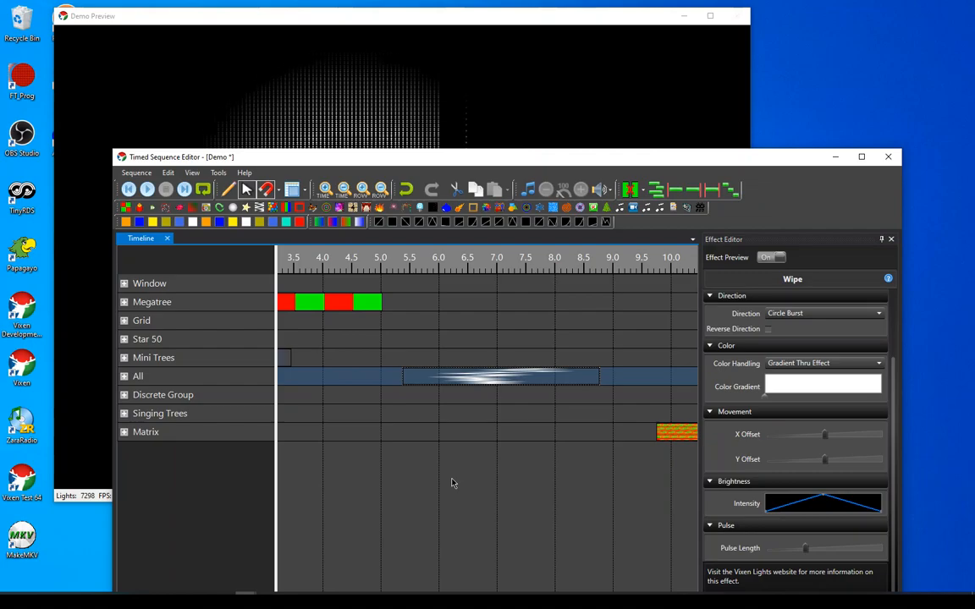
scroll(452, 483, right, 3)
scroll(522, 446, right, 1)
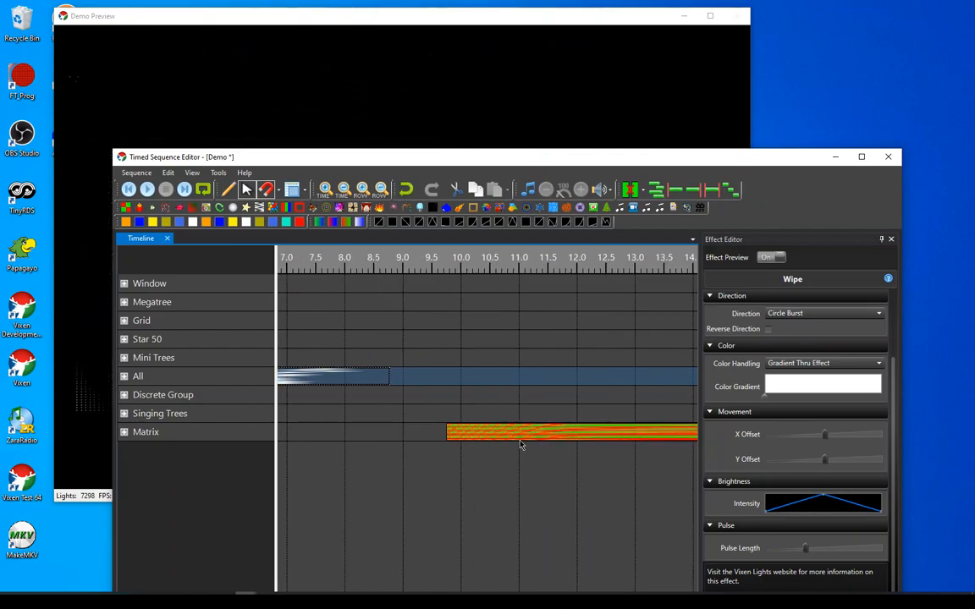
click(523, 438)
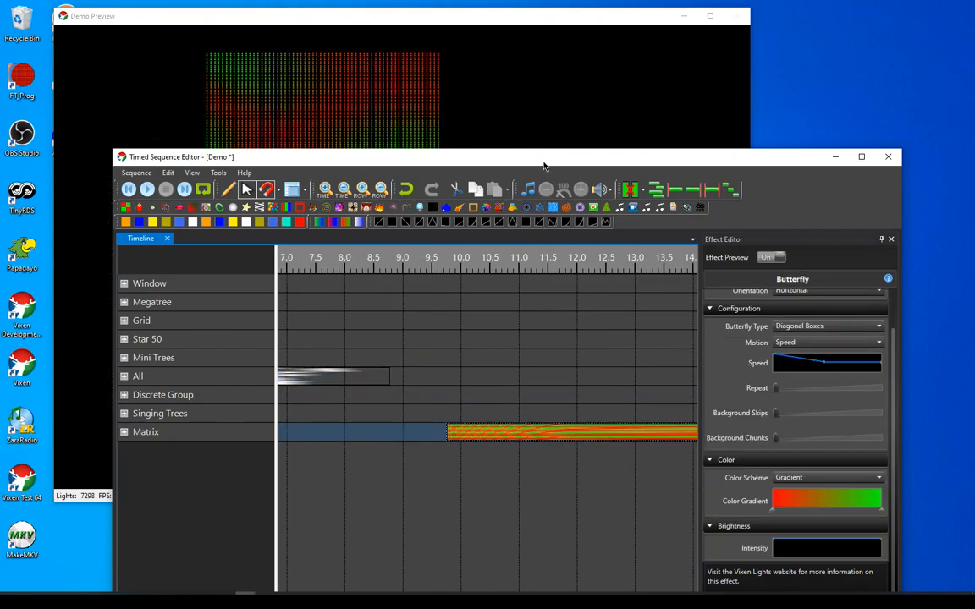
drag(545, 162, 537, 209)
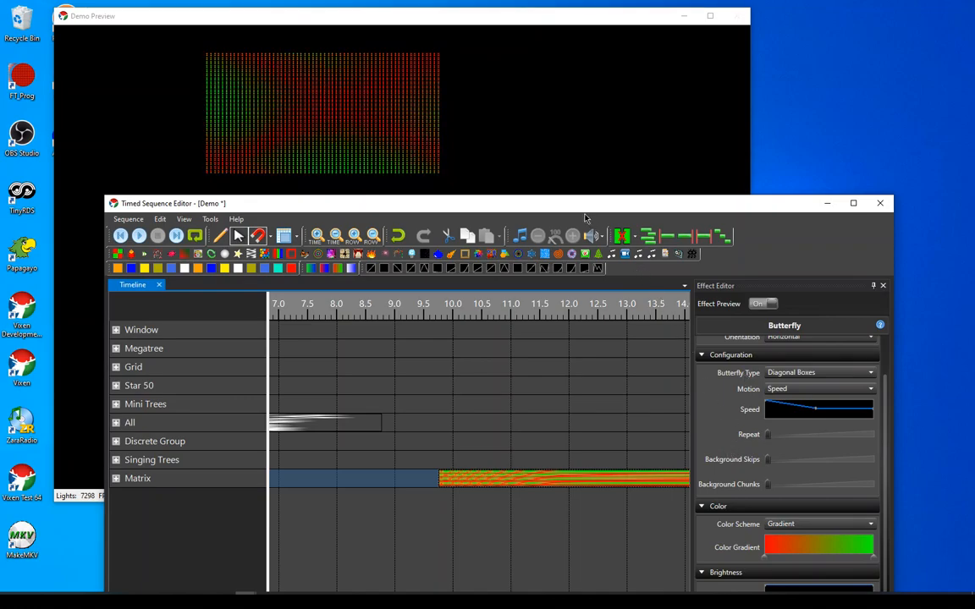
drag(580, 211, 590, 140)
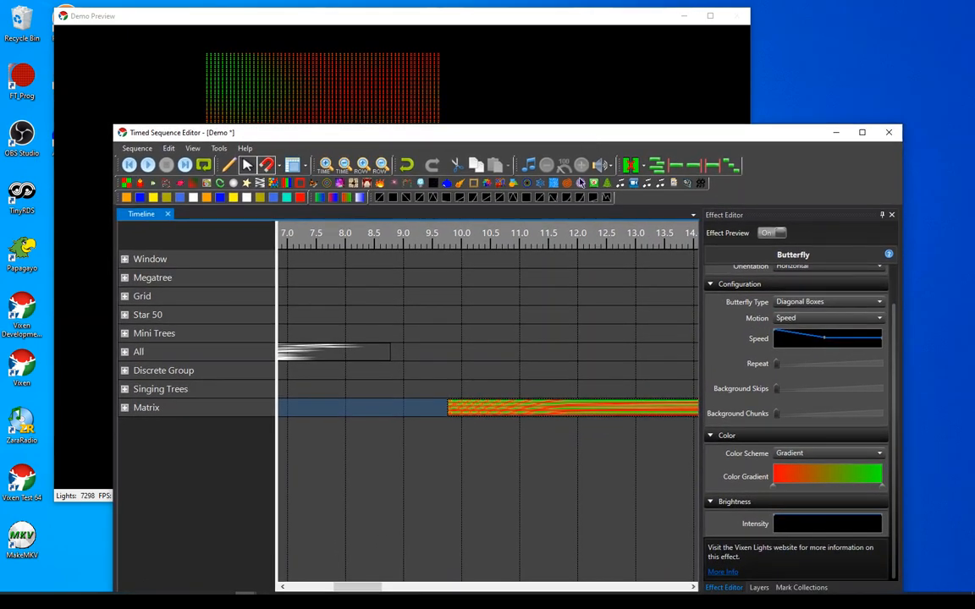
Add a Liquid effect to the Matrix row at about 7.1 seconds, and view its live preview and settings
click(540, 332)
drag(537, 135, 524, 93)
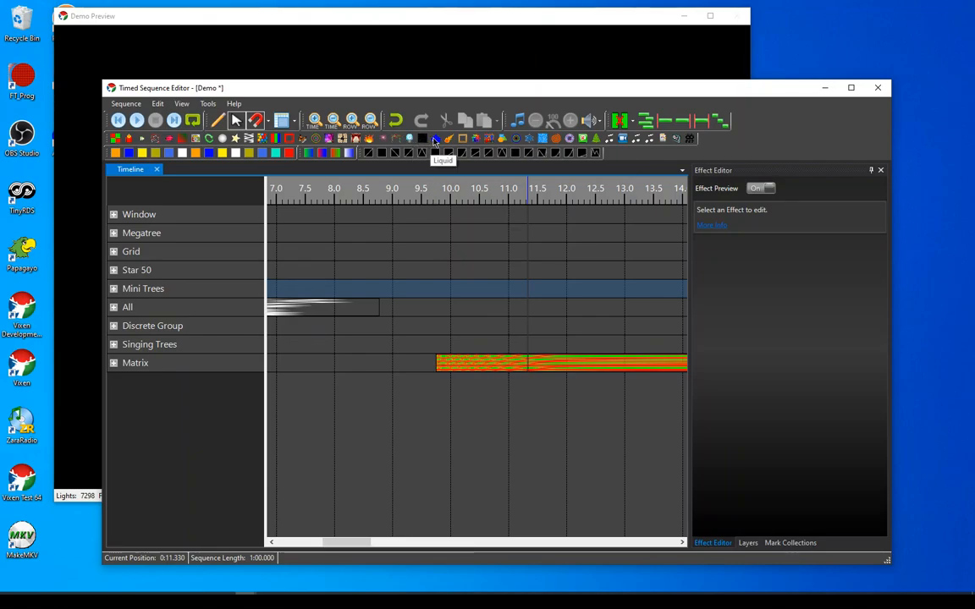
mouse_move(434, 141)
mouse_down()
mouse_move(348, 305)
mouse_move(283, 367)
mouse_up()
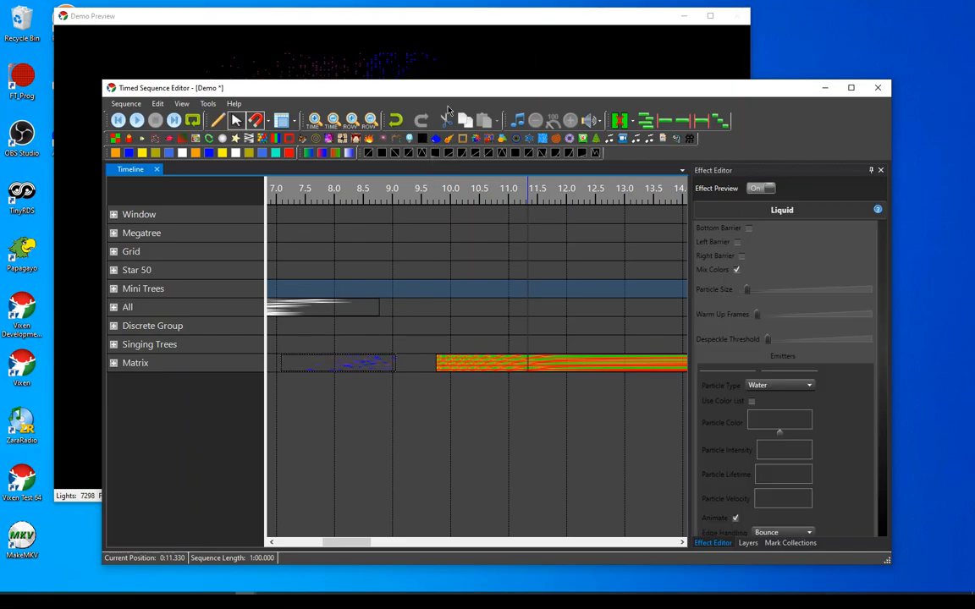
drag(405, 85, 409, 219)
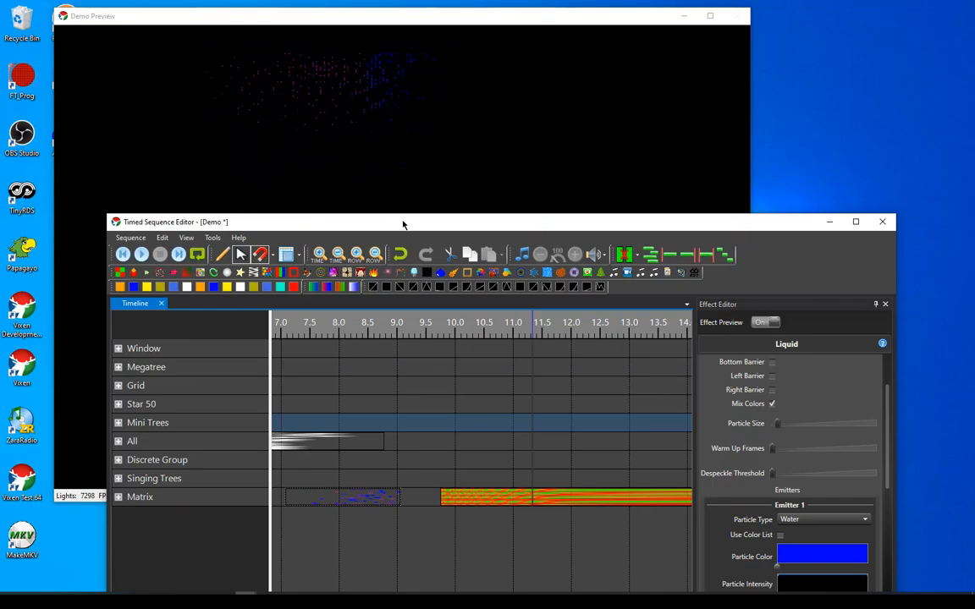
drag(403, 224, 384, 83)
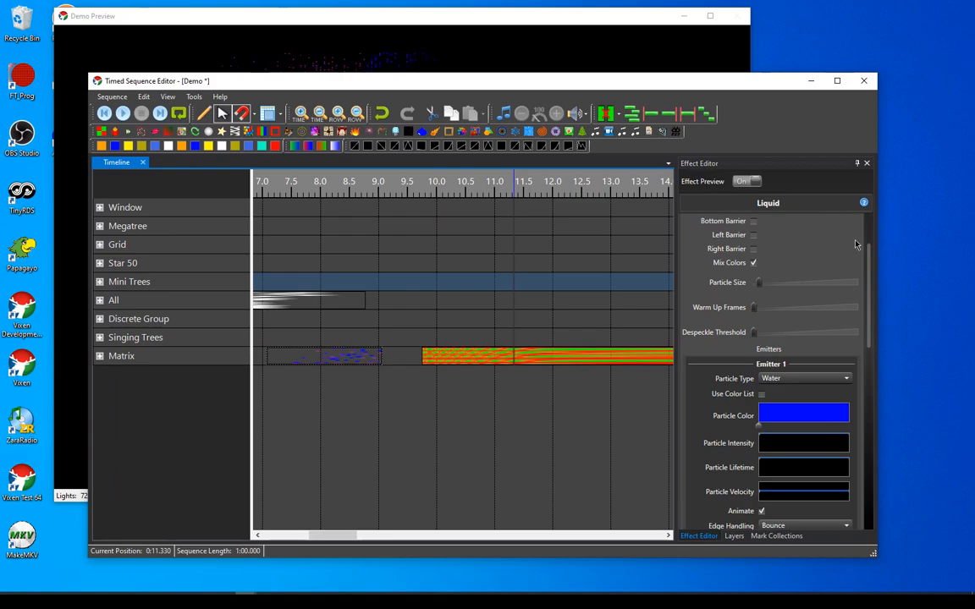
drag(867, 258, 876, 208)
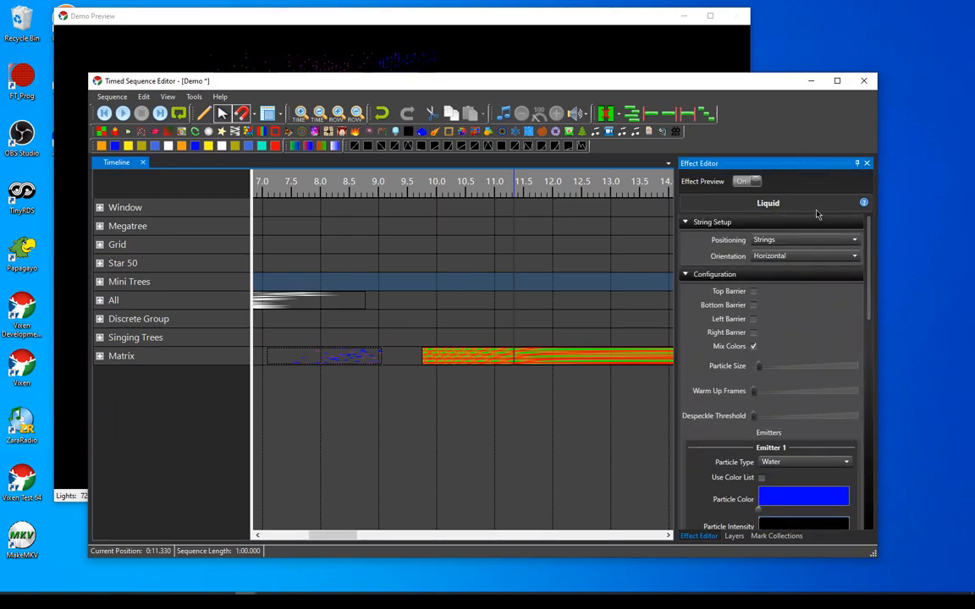
drag(509, 87, 547, 118)
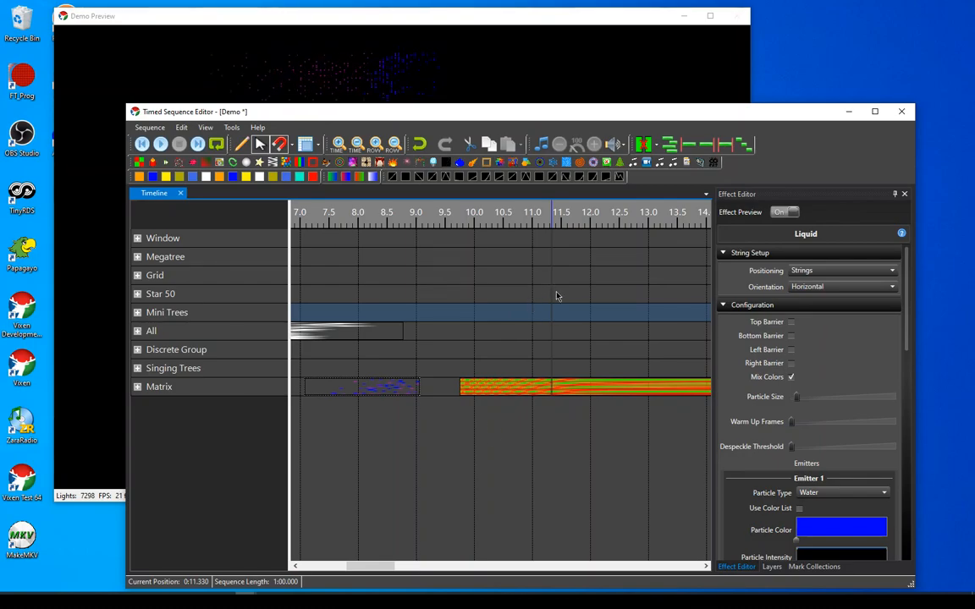
Return the timeline to the start of the sequence and play it with part of the Demo Preview uncovered
click(449, 335)
drag(389, 568, 304, 572)
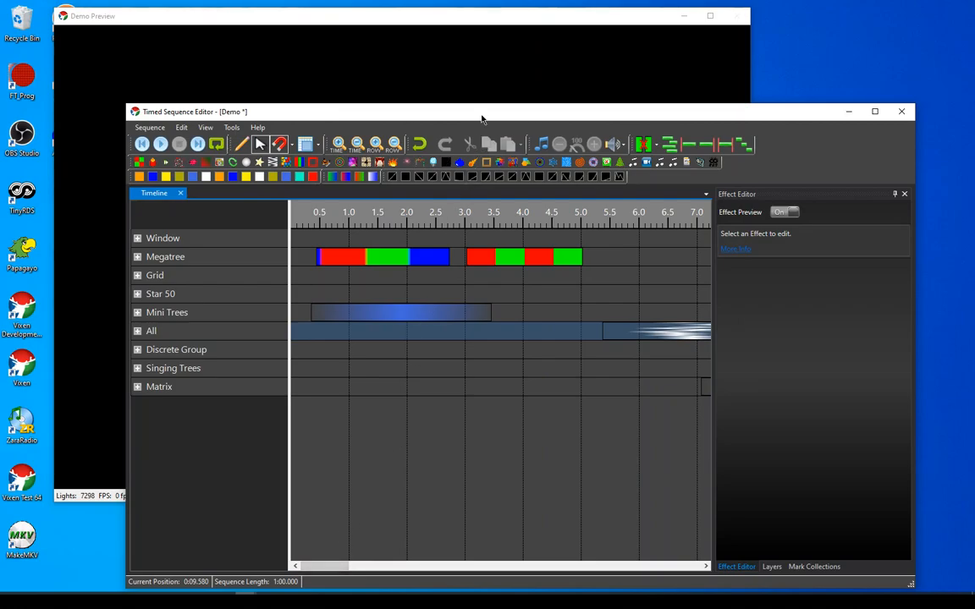
drag(482, 119, 463, 111)
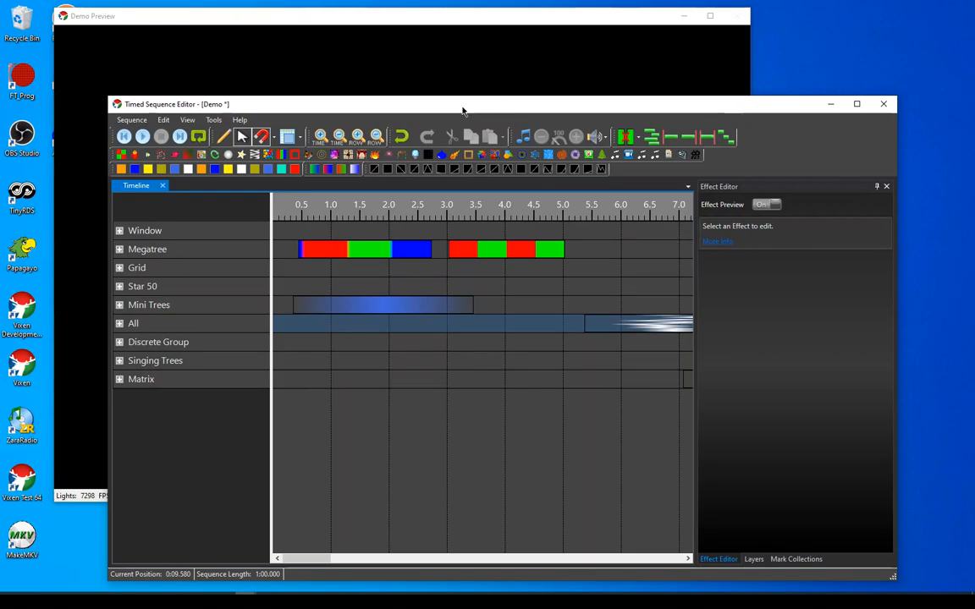
drag(463, 111, 521, 114)
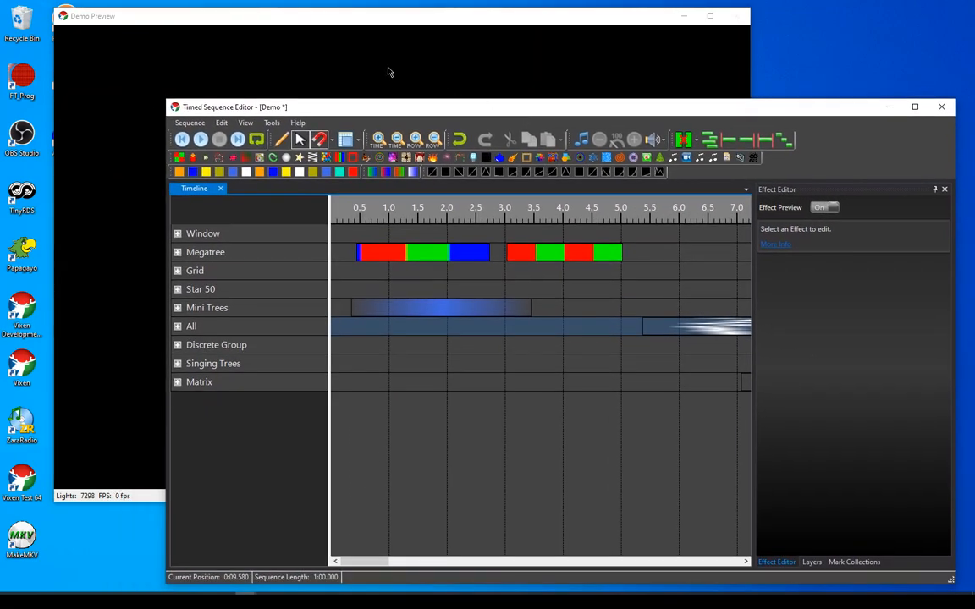
drag(394, 110, 359, 102)
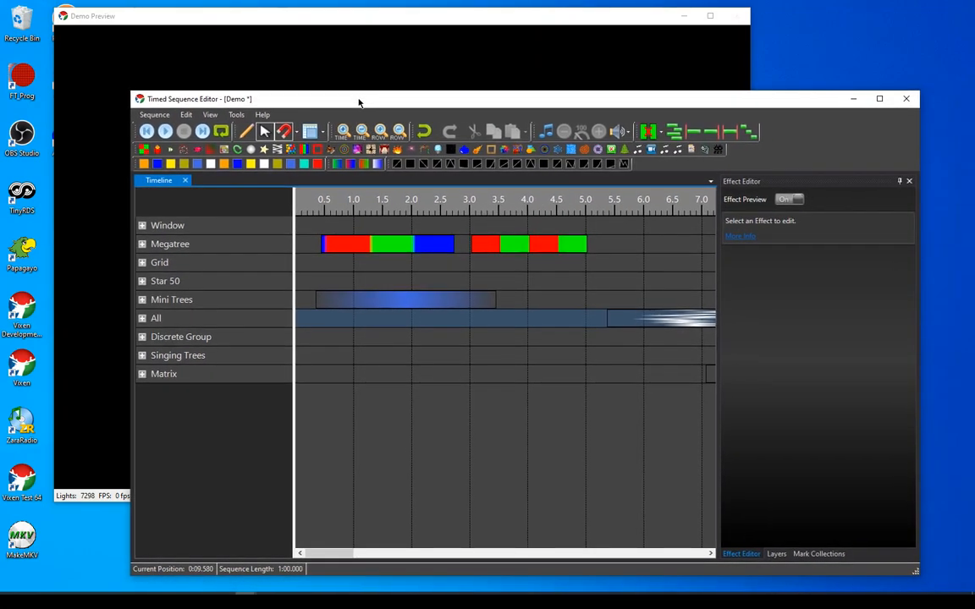
click(165, 131)
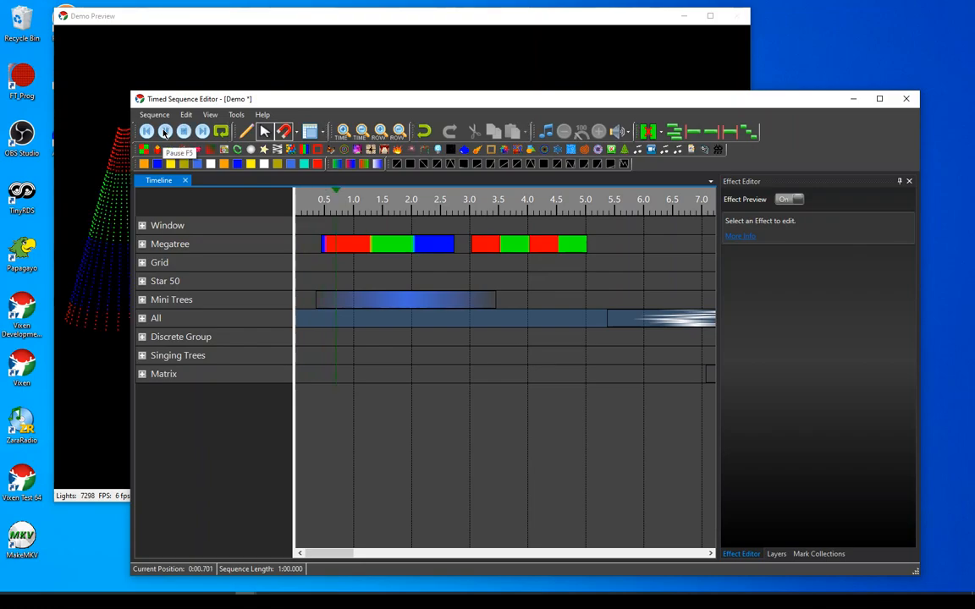
drag(263, 102, 307, 113)
click(213, 244)
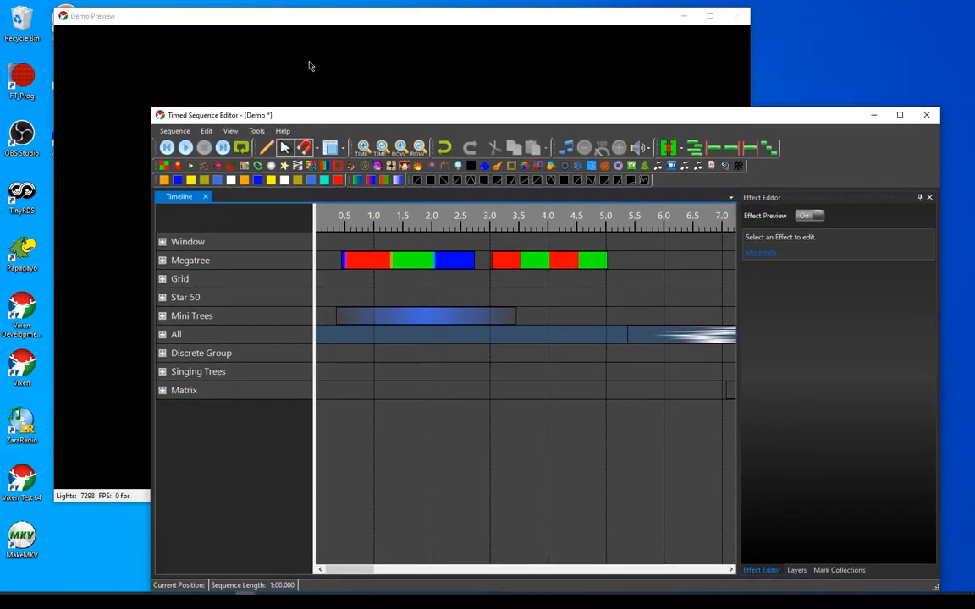
Enable Auto On Top for the Demo Preview window, and play and stop the sequence to test it
right_click(310, 49)
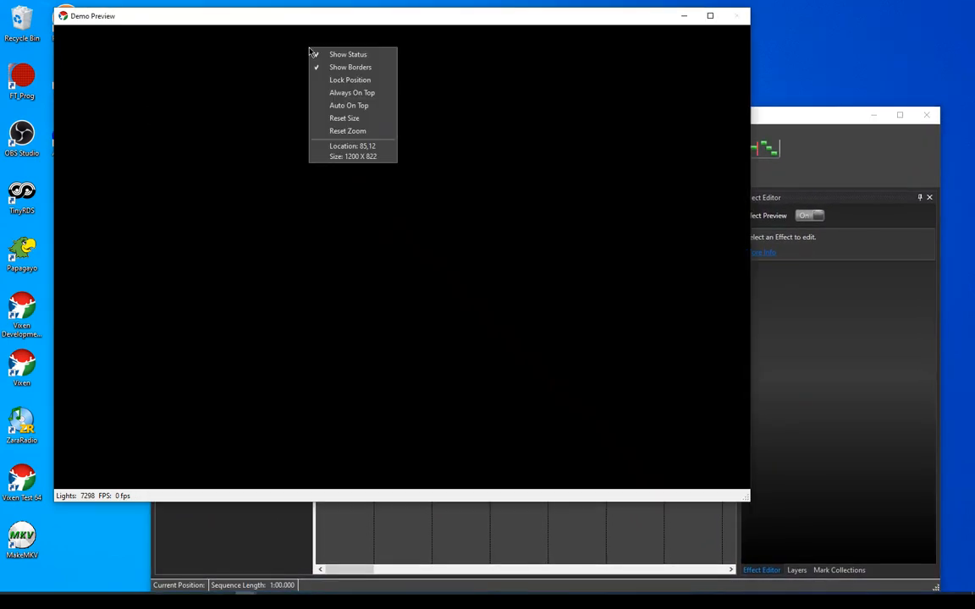
click(354, 105)
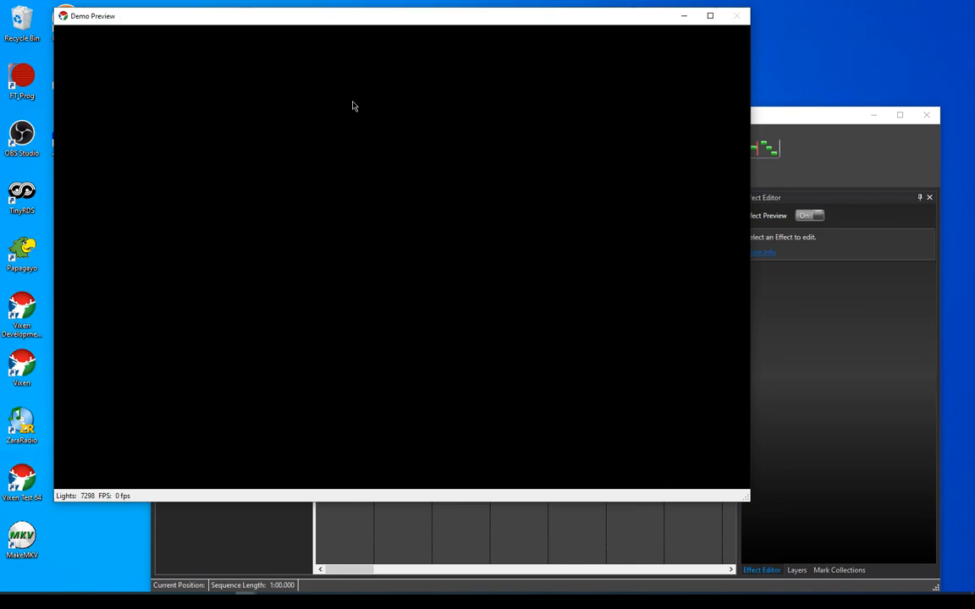
click(777, 125)
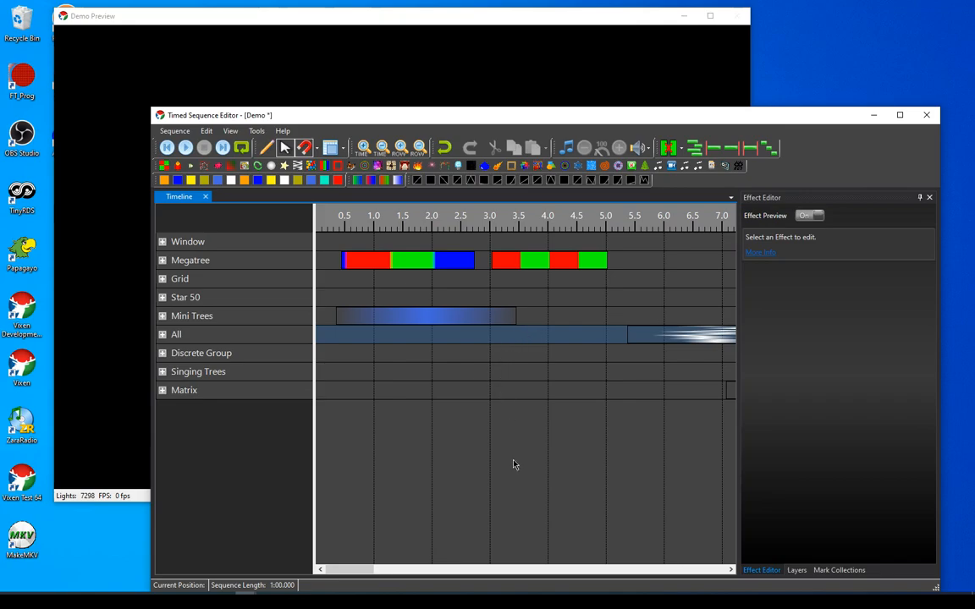
key(space)
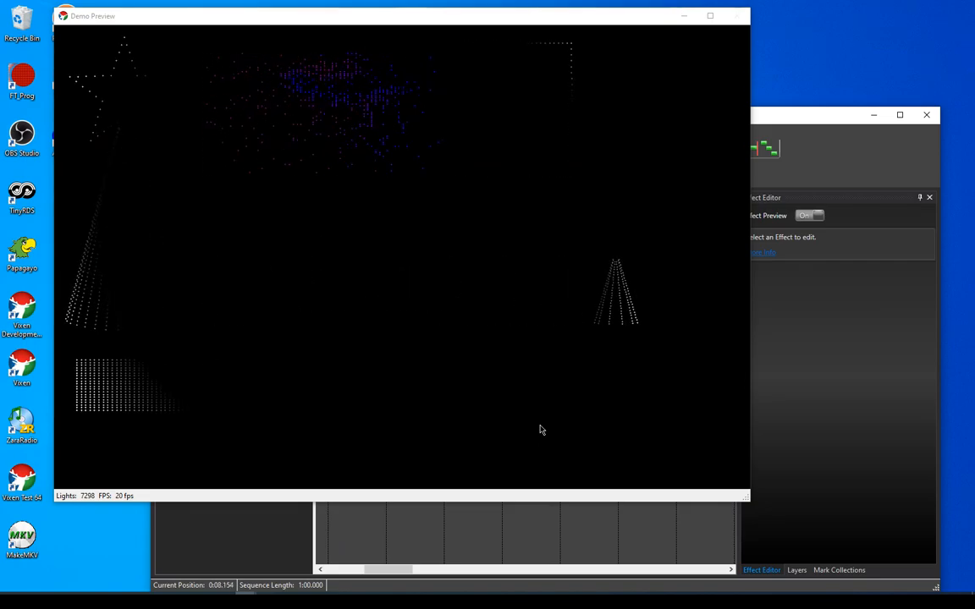
key(space)
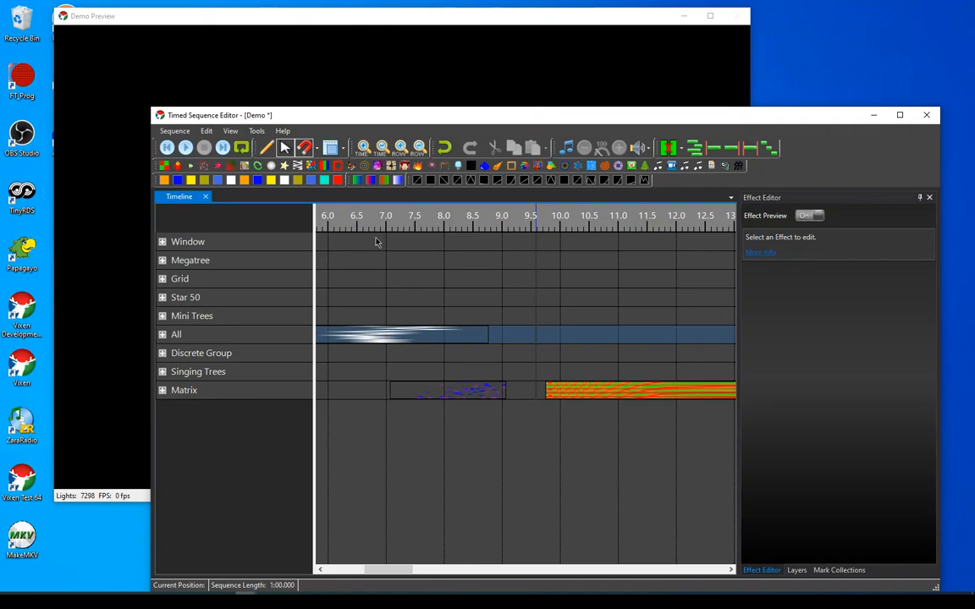
Mark a playback range from about 5.2 to 9.2 seconds on the timeline ruler, and play it
drag(388, 569, 373, 569)
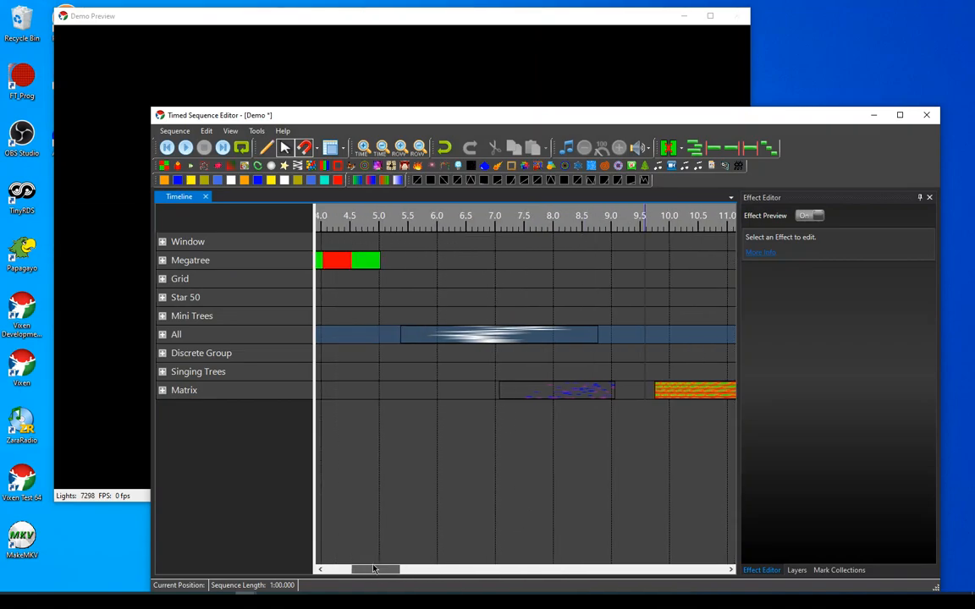
drag(394, 224, 624, 229)
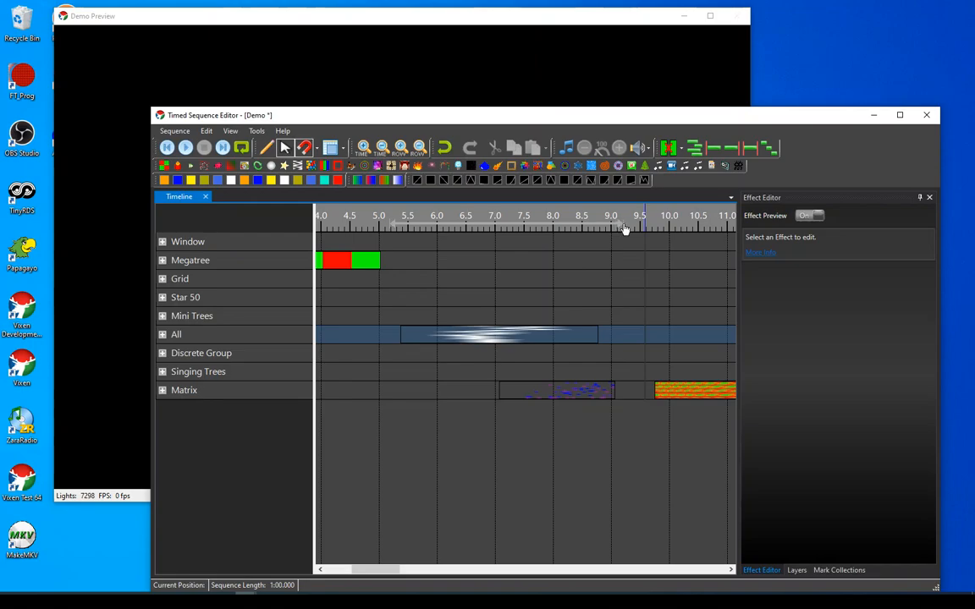
key(space)
Turn off Auto On Top for the Demo Preview window
right_click(542, 78)
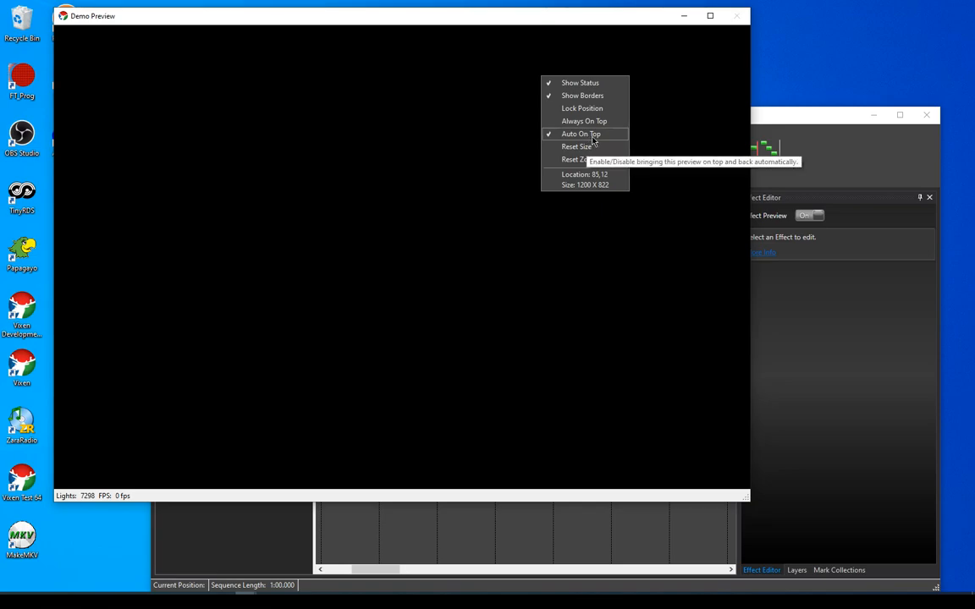
click(592, 137)
Close the Timed Sequence Editor without saving the changes to the Demo sequence
double_click(760, 117)
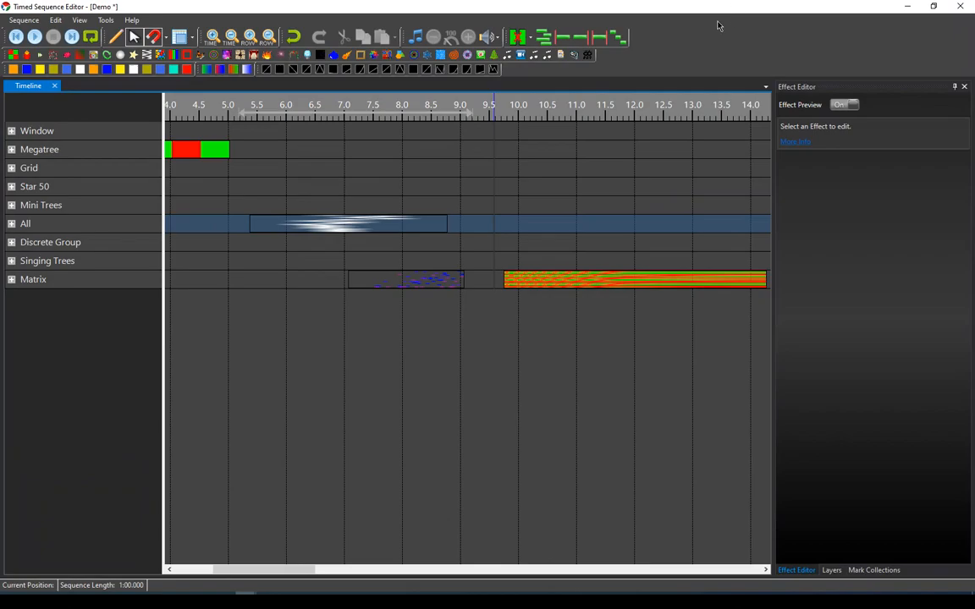
drag(713, 18, 652, 117)
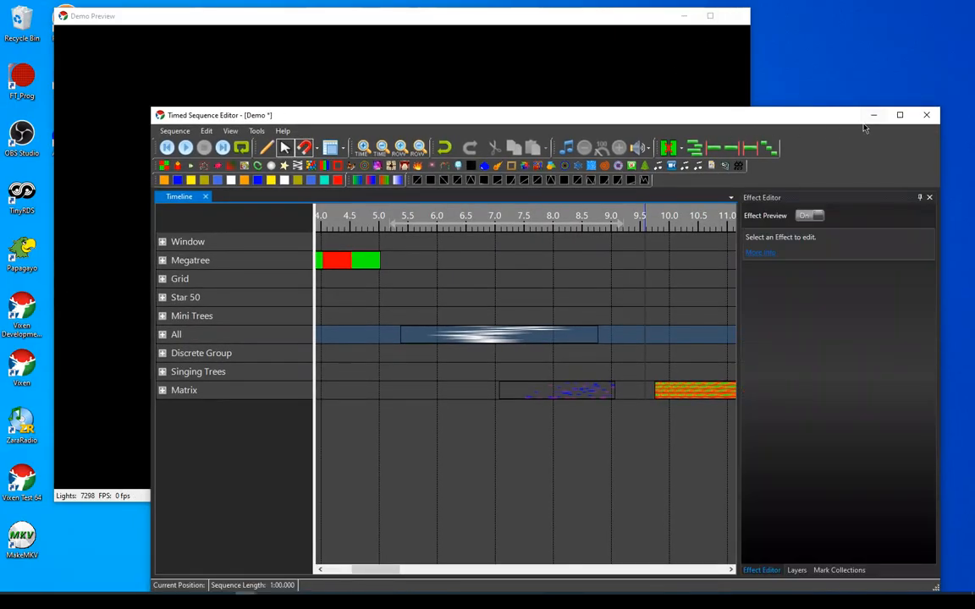
click(926, 115)
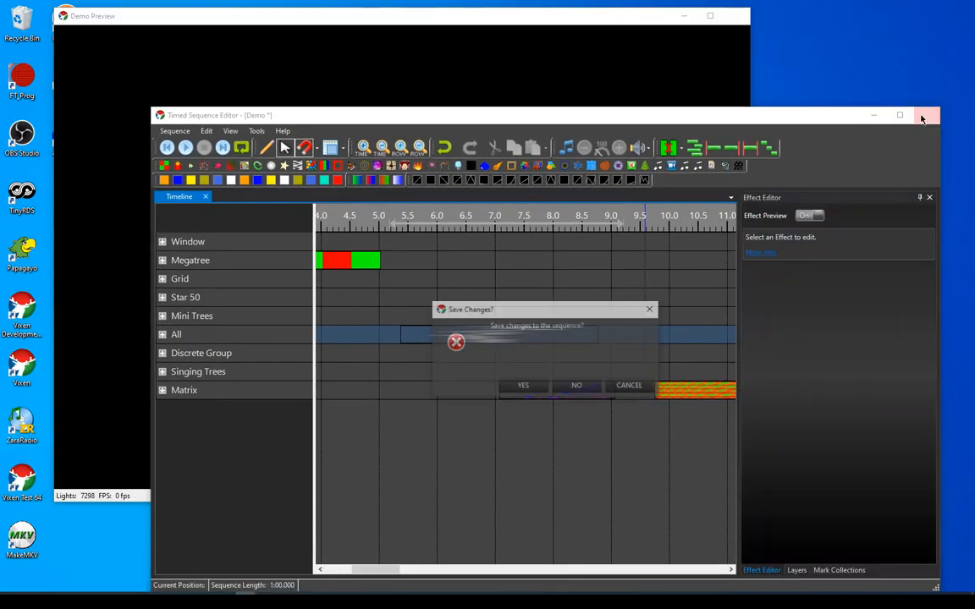
click(569, 393)
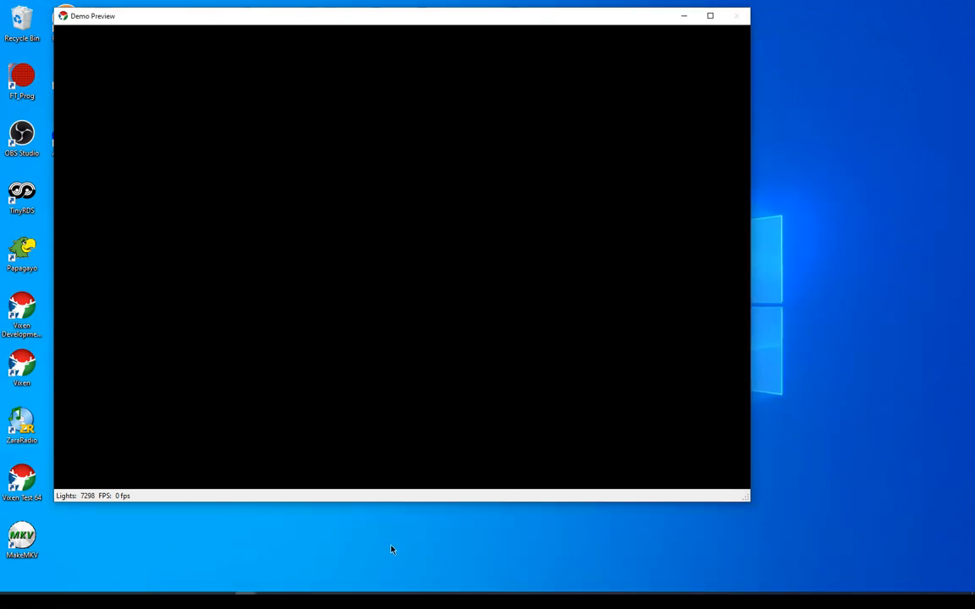
Bring up the Vixen Administration window and open the configuration of the Demo Preview from the preview setup
click(245, 601)
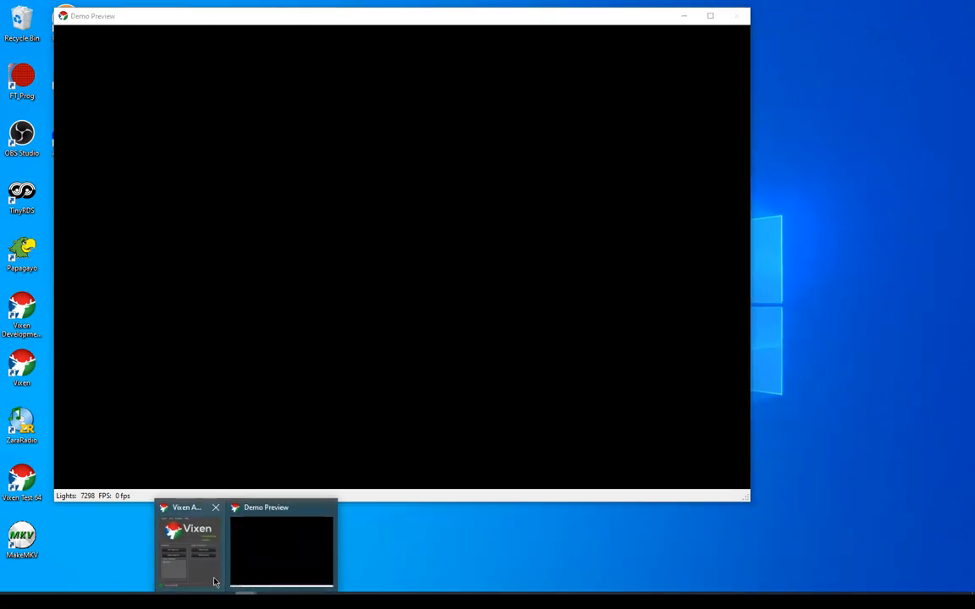
click(191, 550)
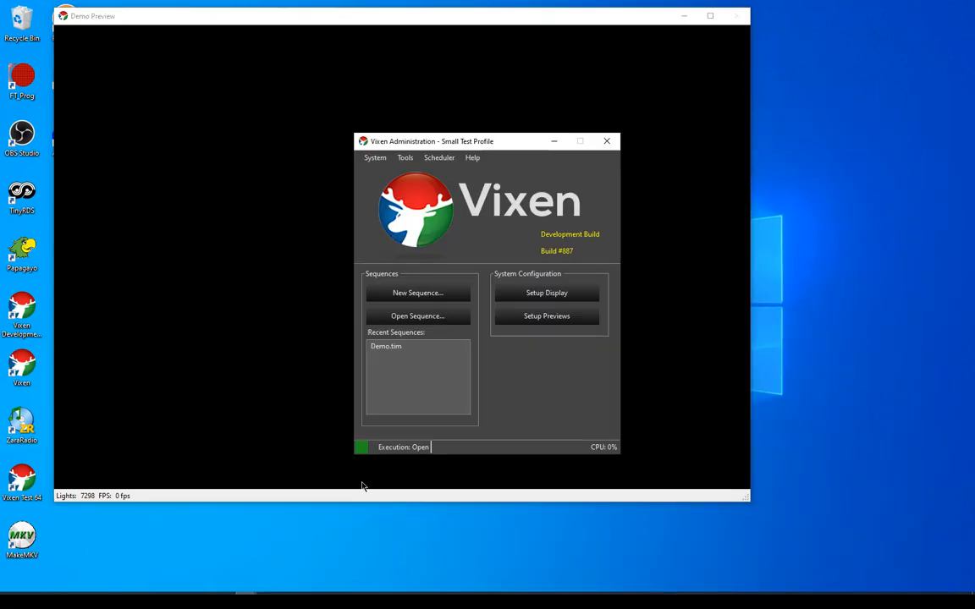
click(542, 316)
click(501, 450)
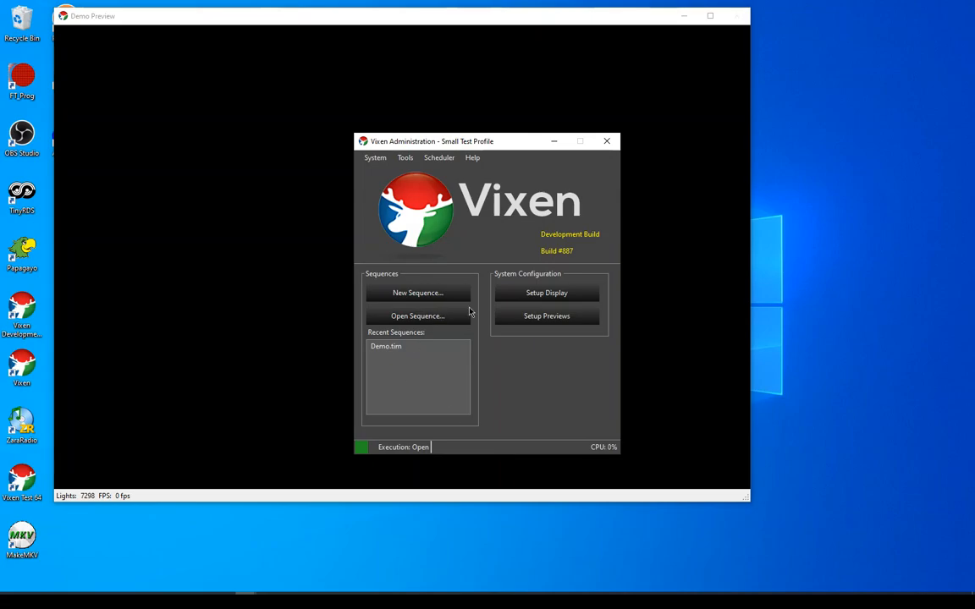
click(535, 317)
click(390, 165)
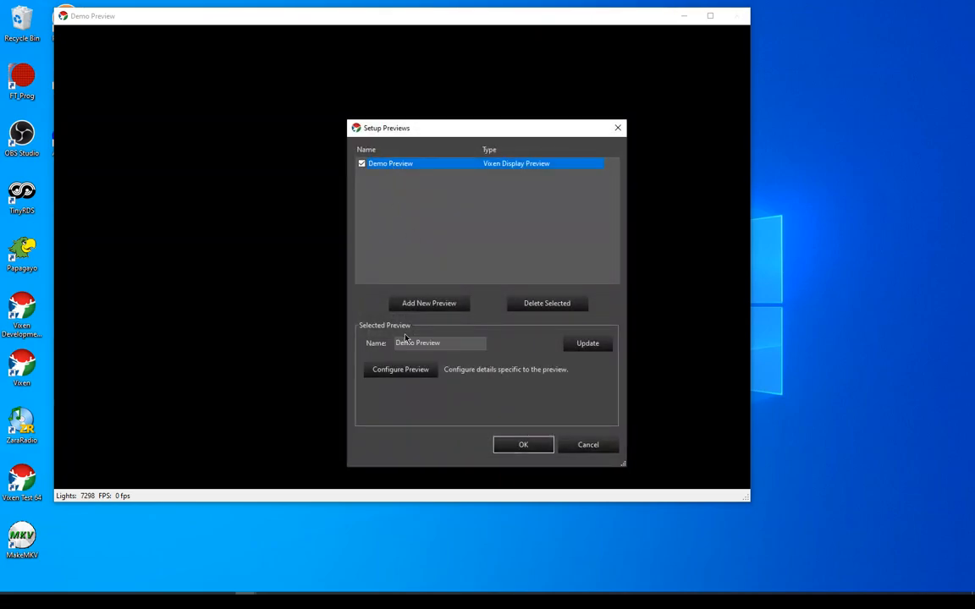
click(405, 369)
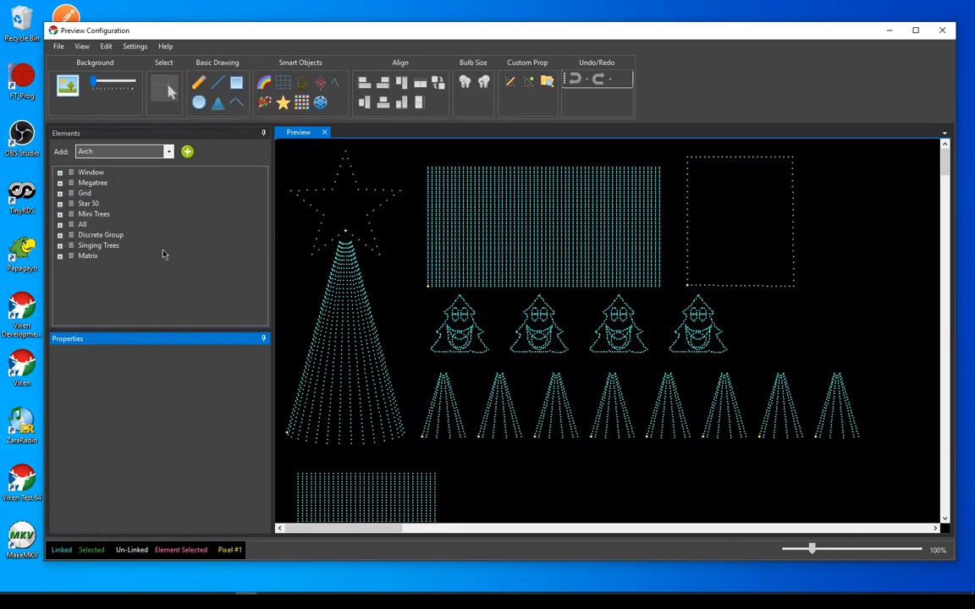
Examine the pixel elements inside Star 50 in a taller Elements pane, and collapse the group again
click(59, 204)
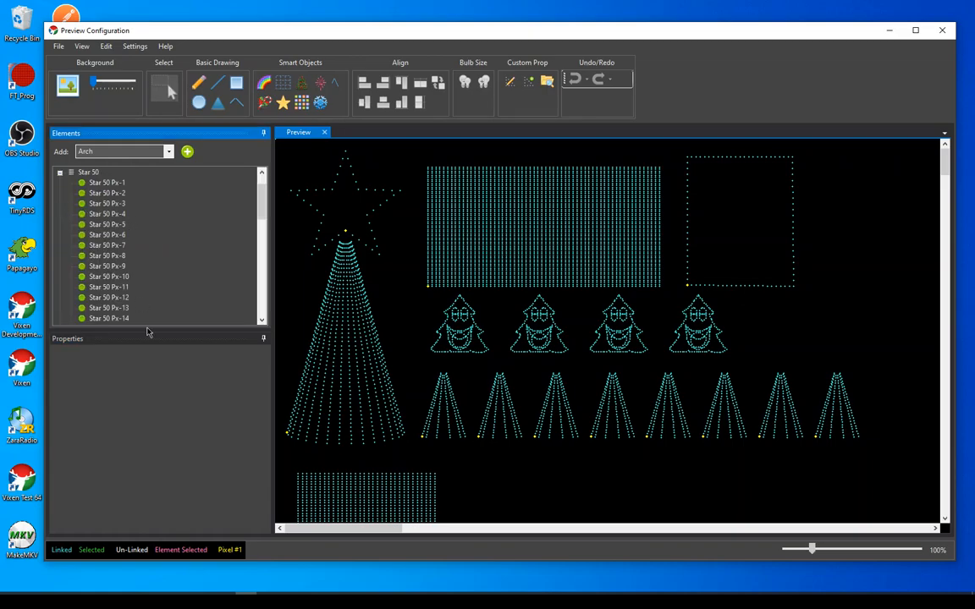
drag(151, 337, 152, 442)
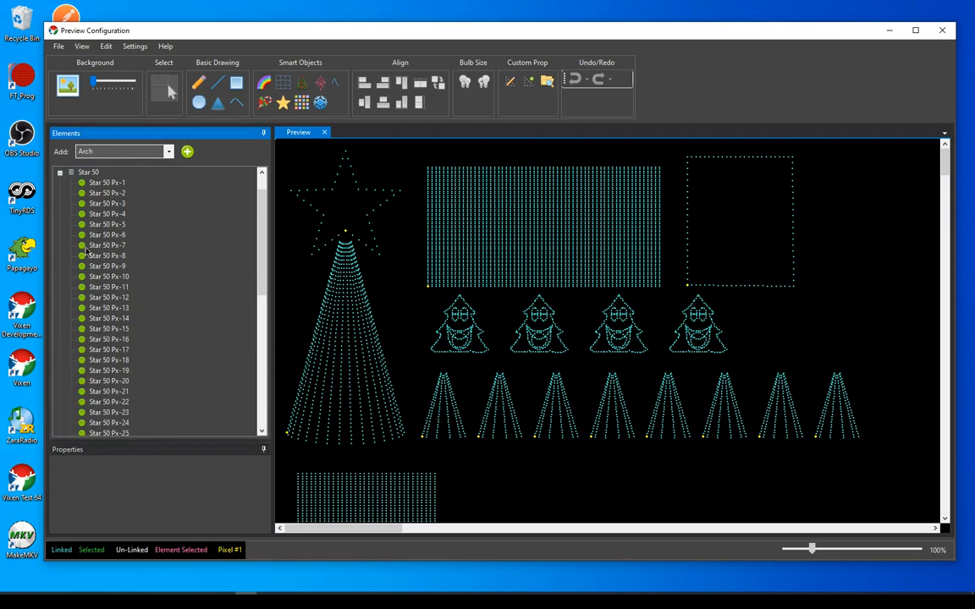
scroll(91, 359, up, 1)
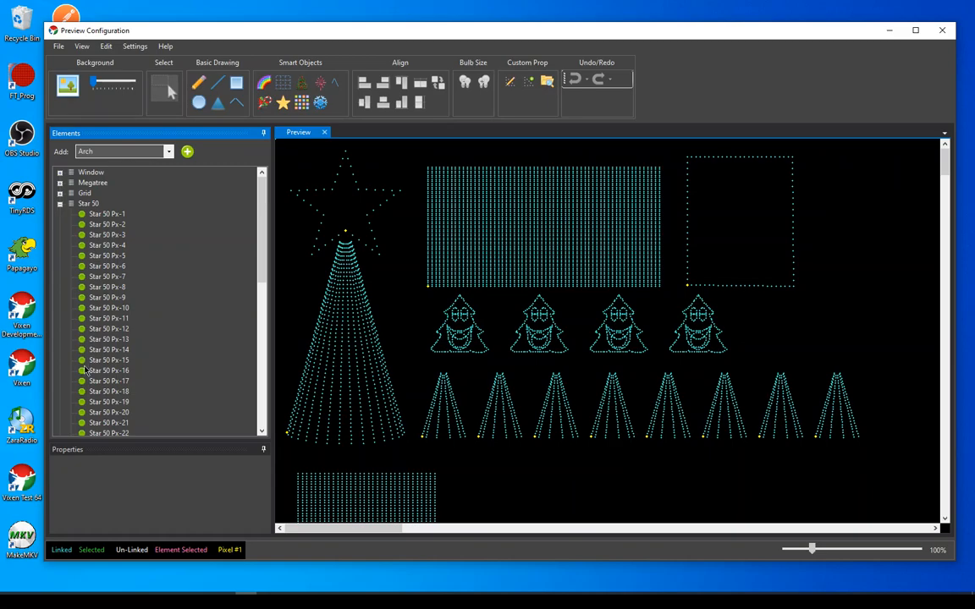
click(60, 204)
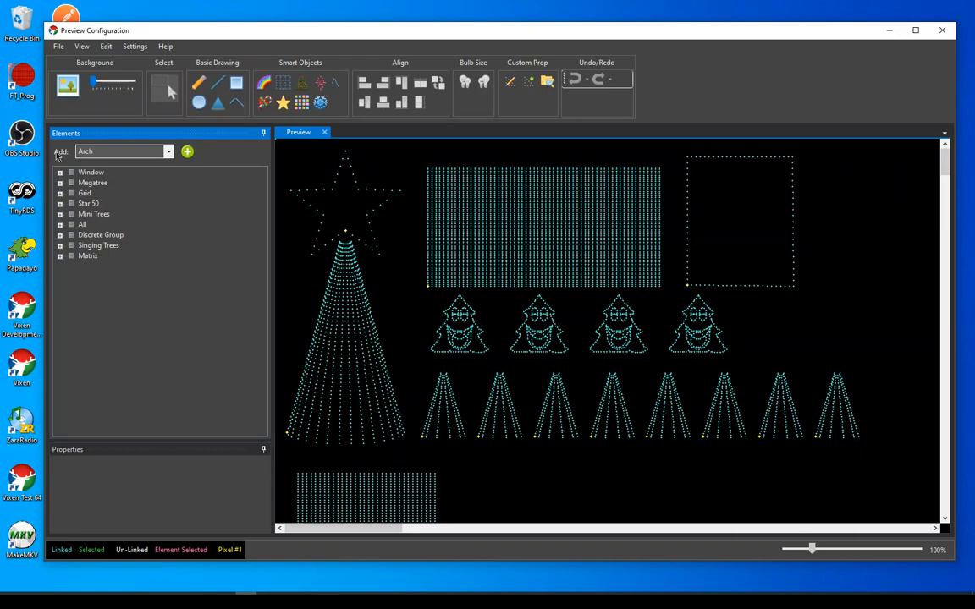
Highlight the Matrix element in the preview, look through its available element actions, and deselect it
click(89, 258)
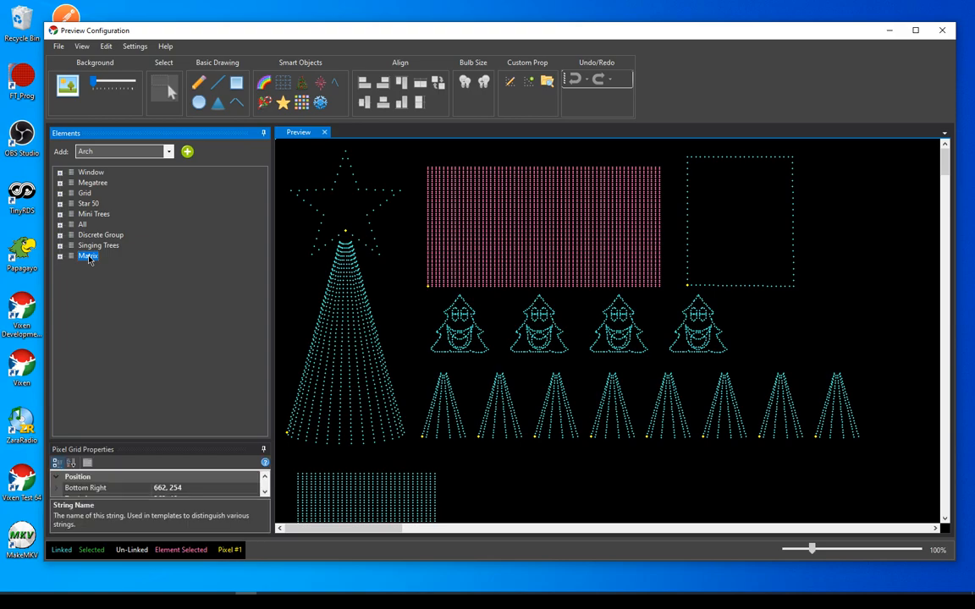
right_click(90, 257)
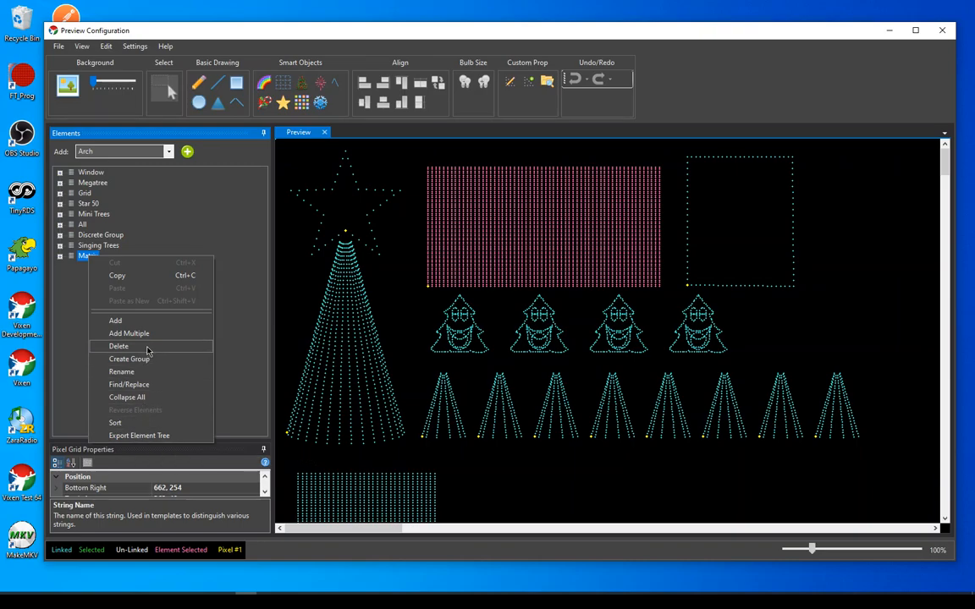
click(78, 317)
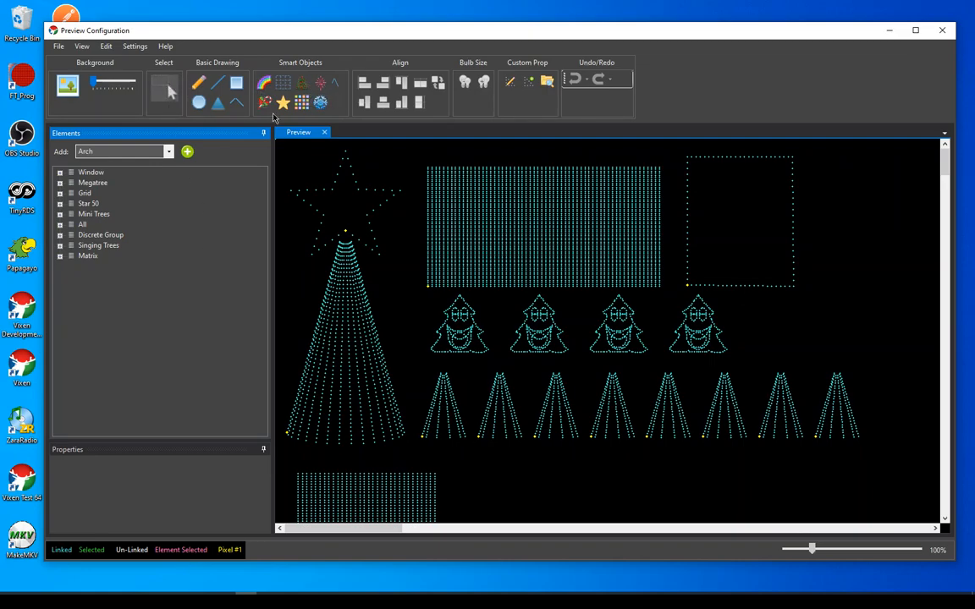
click(88, 257)
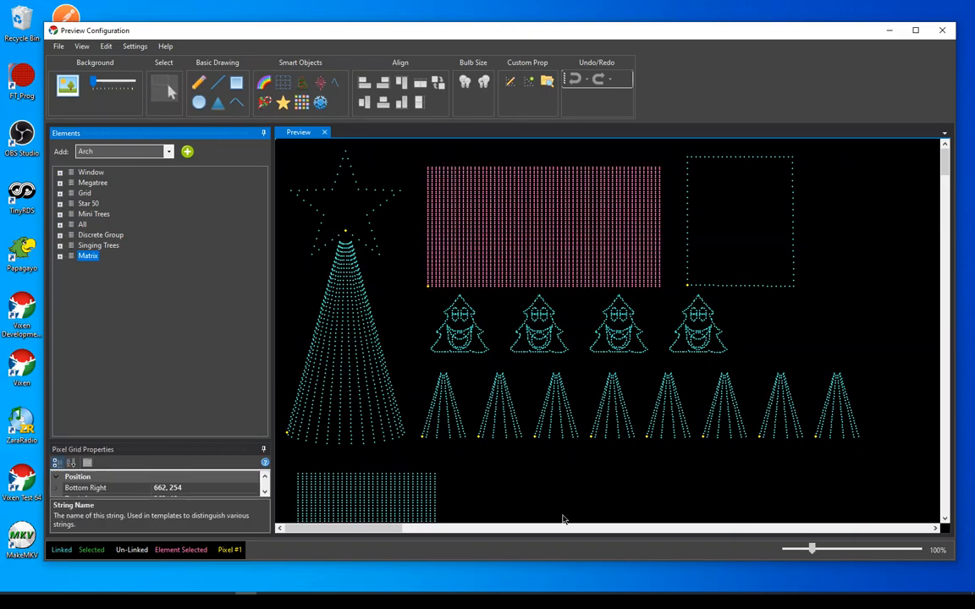
click(211, 305)
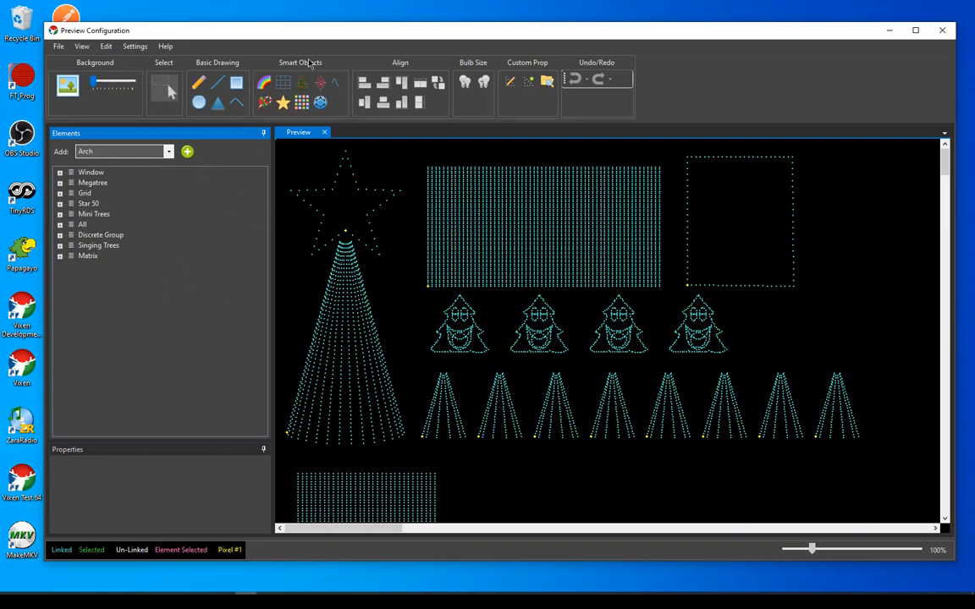
Draw a Megatree smart object in the empty preview area beside the rectangular window outline
drag(327, 30, 298, 24)
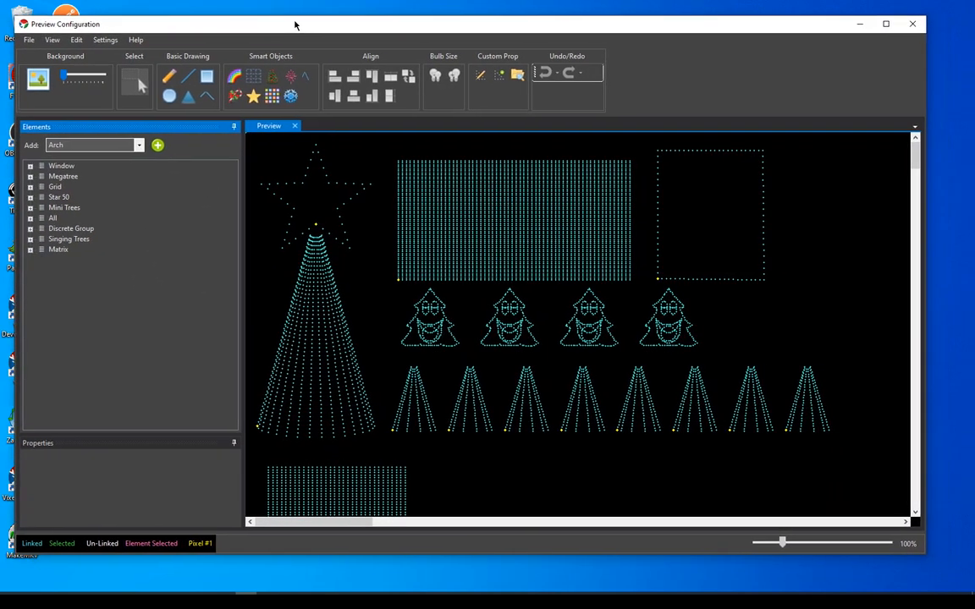
click(274, 80)
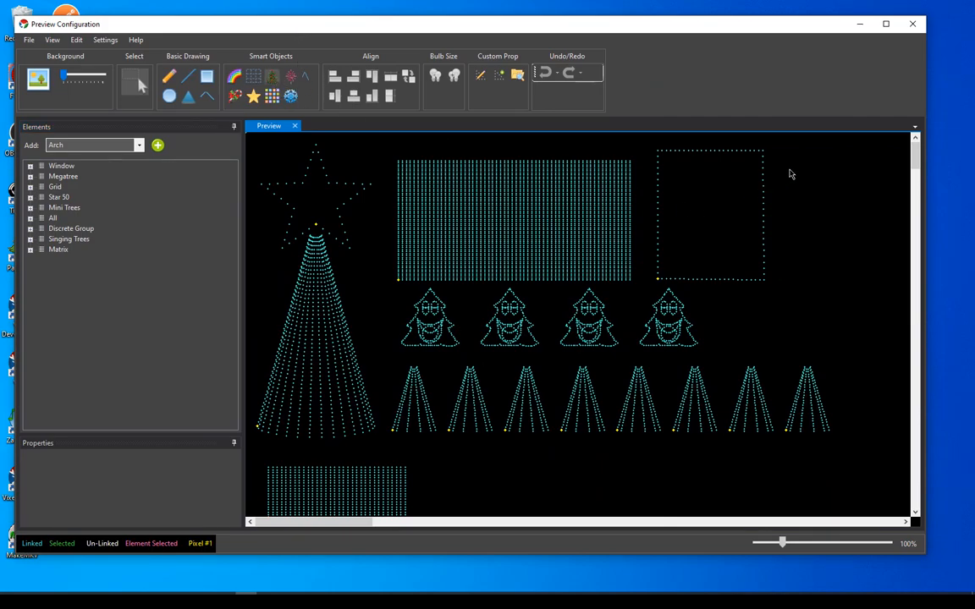
mouse_move(801, 135)
mouse_down()
mouse_move(827, 246)
mouse_move(871, 286)
mouse_move(893, 325)
mouse_up()
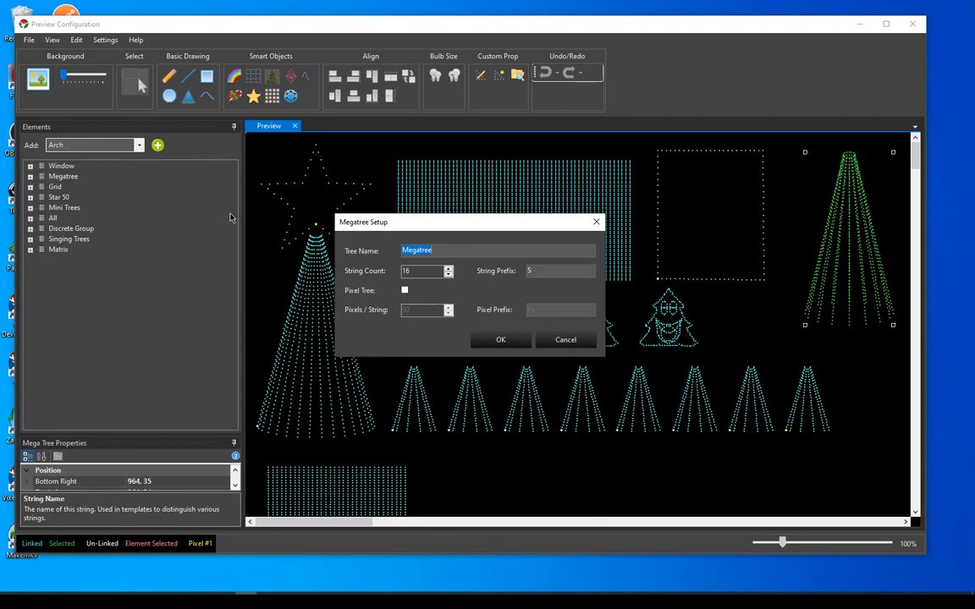
Name the tree Megatree 2, make it a pixel tree with 16 strings of 50 pixels, and accept the setup
click(433, 250)
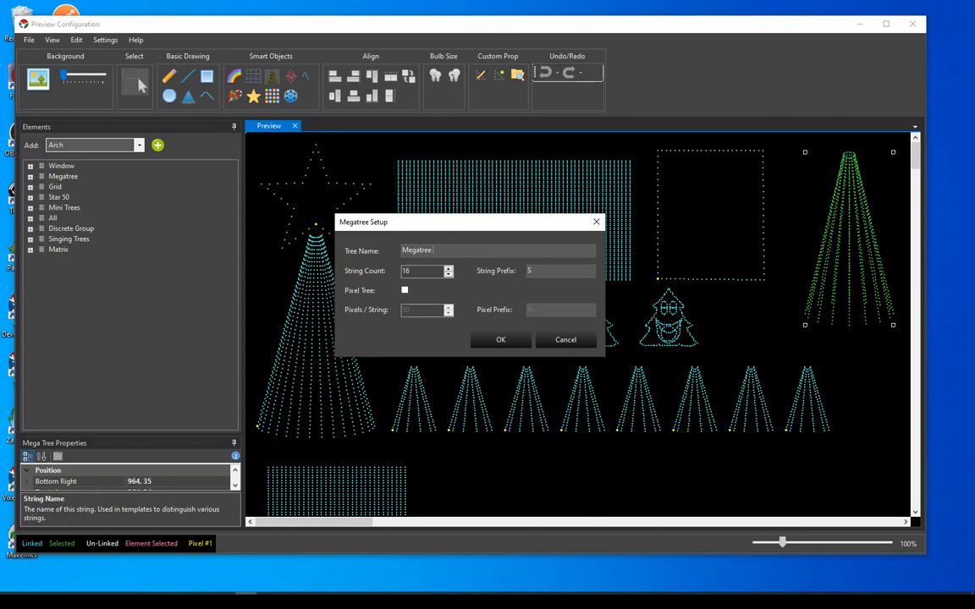
text(2)
click(405, 290)
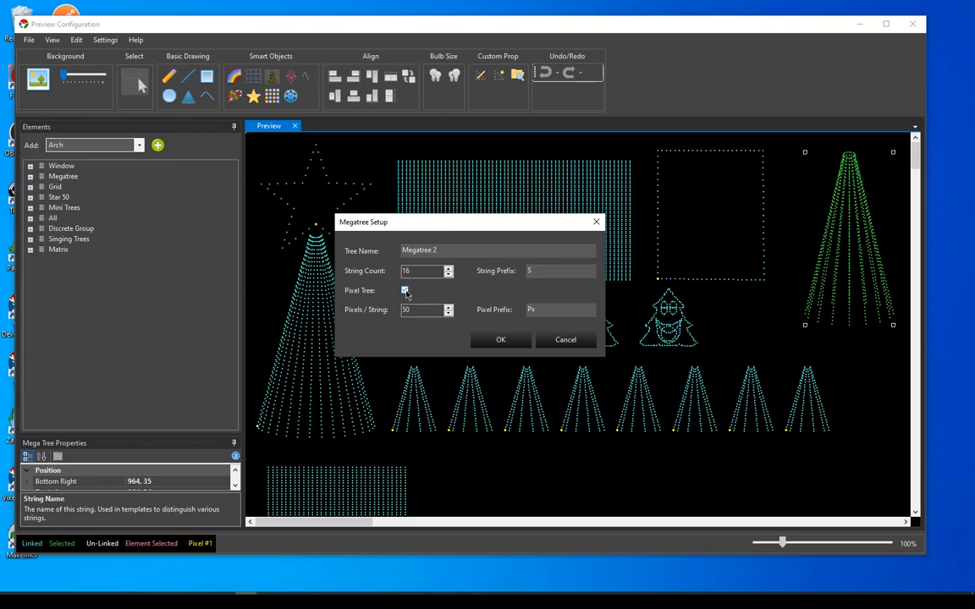
click(497, 342)
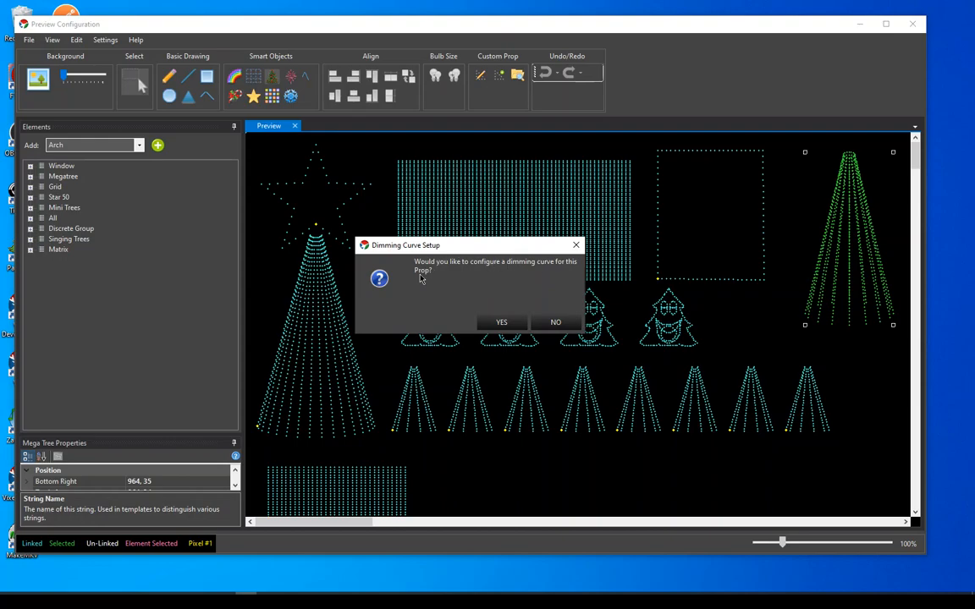
Start a dimming curve for the new megatree and lower the curve's end point to about 40
click(503, 323)
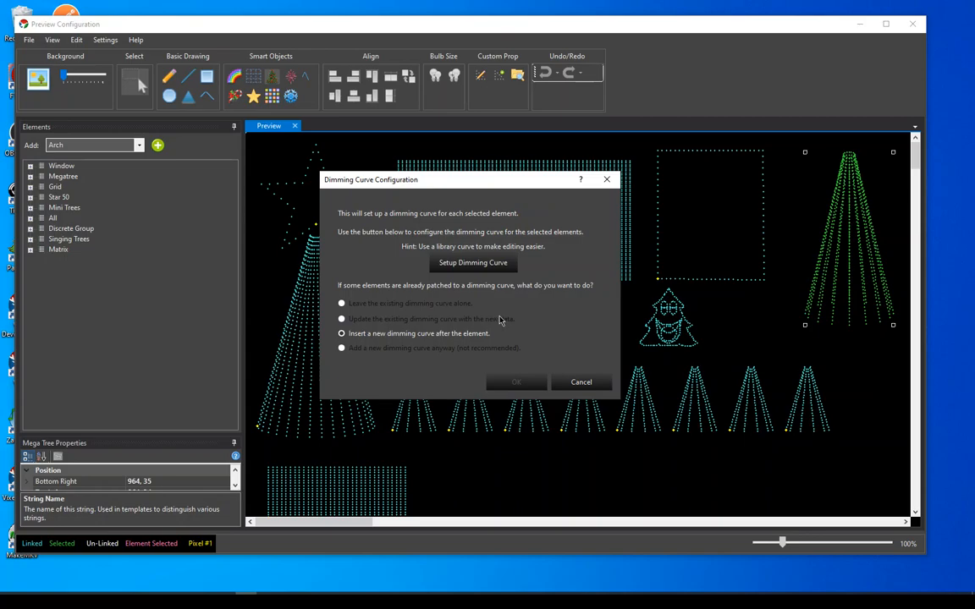
click(478, 264)
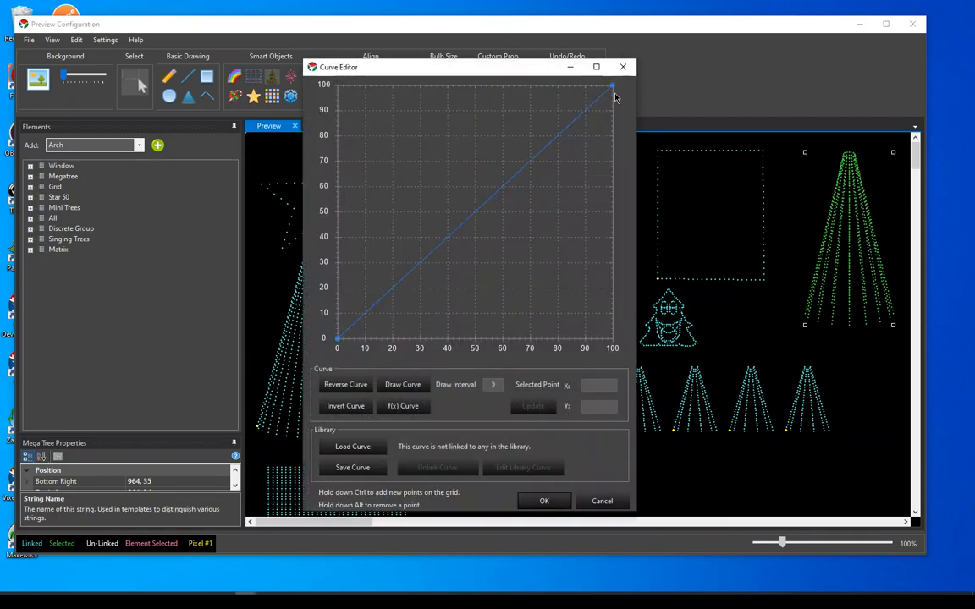
drag(620, 83, 639, 237)
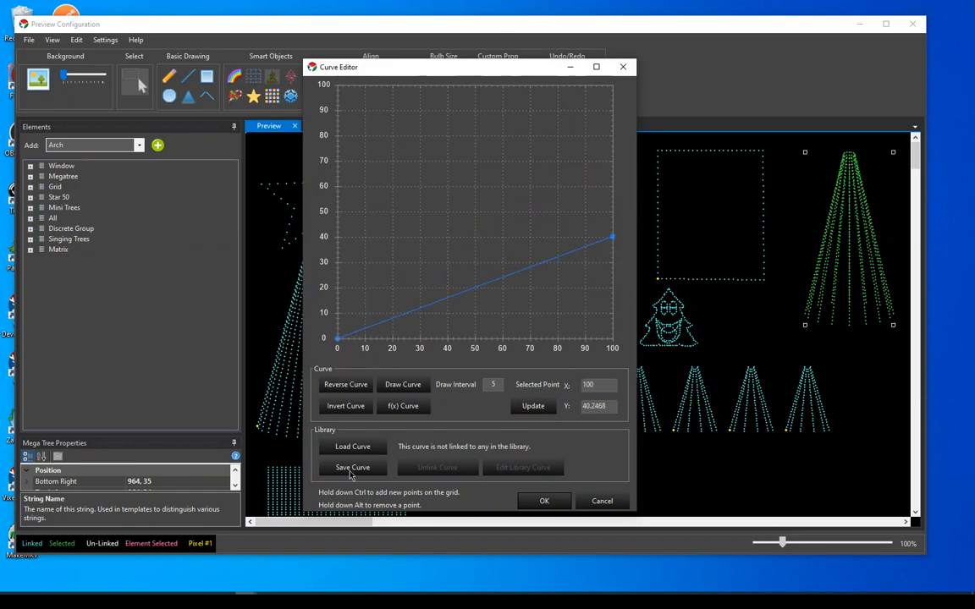
Load the library curve 6*2+b as the megatree's dimming curve and insert it after the element
click(377, 447)
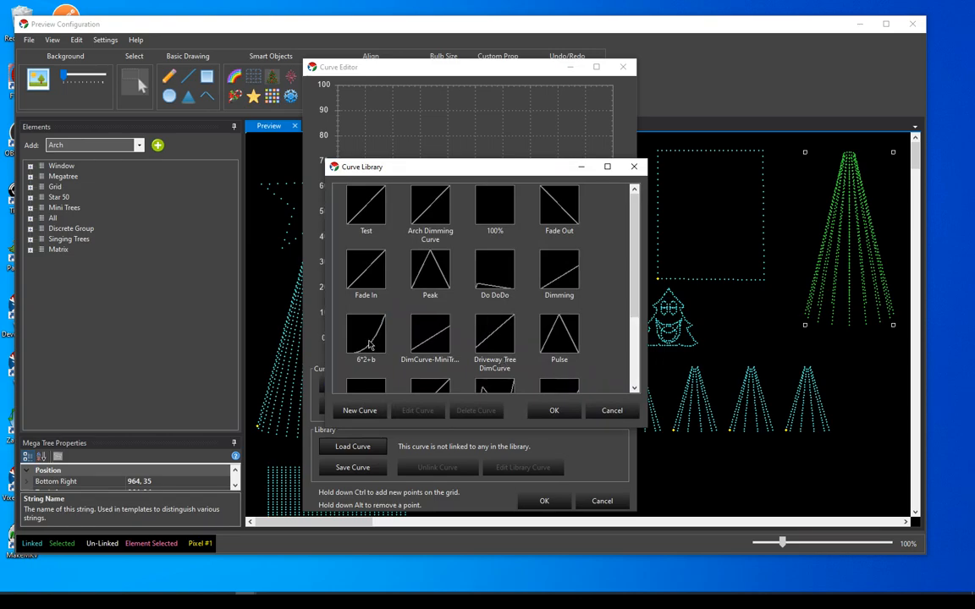
click(370, 343)
click(554, 409)
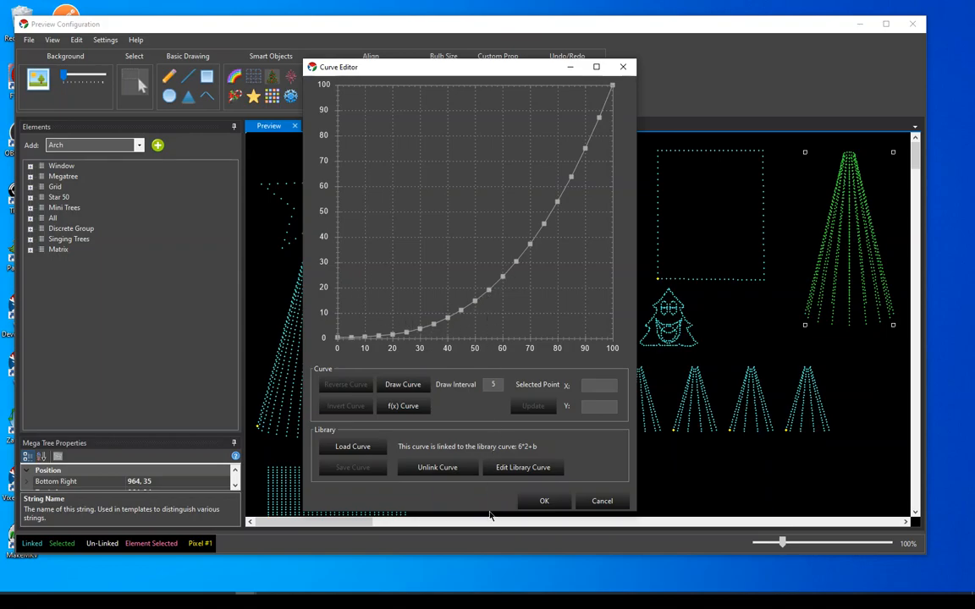
click(546, 501)
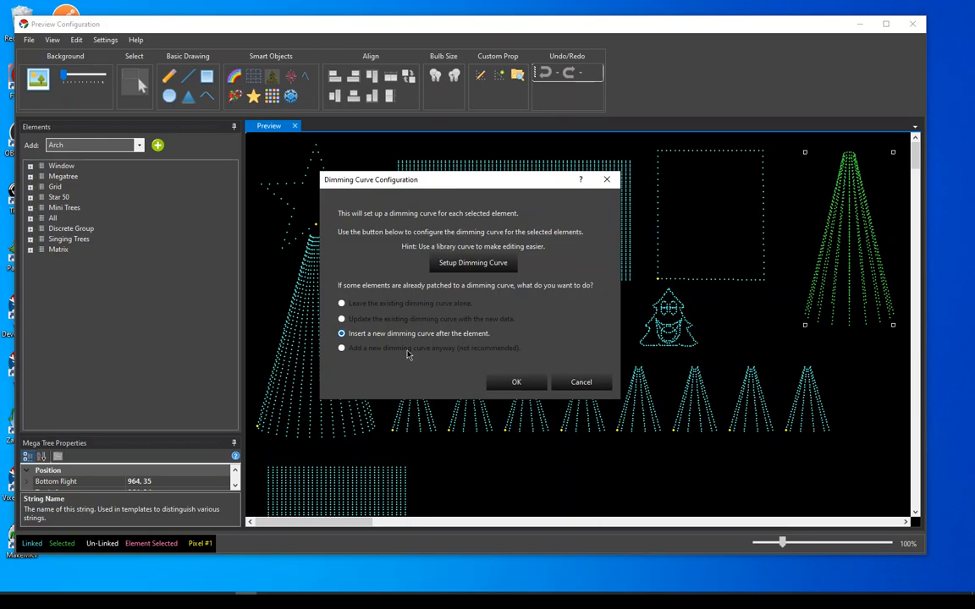
click(516, 383)
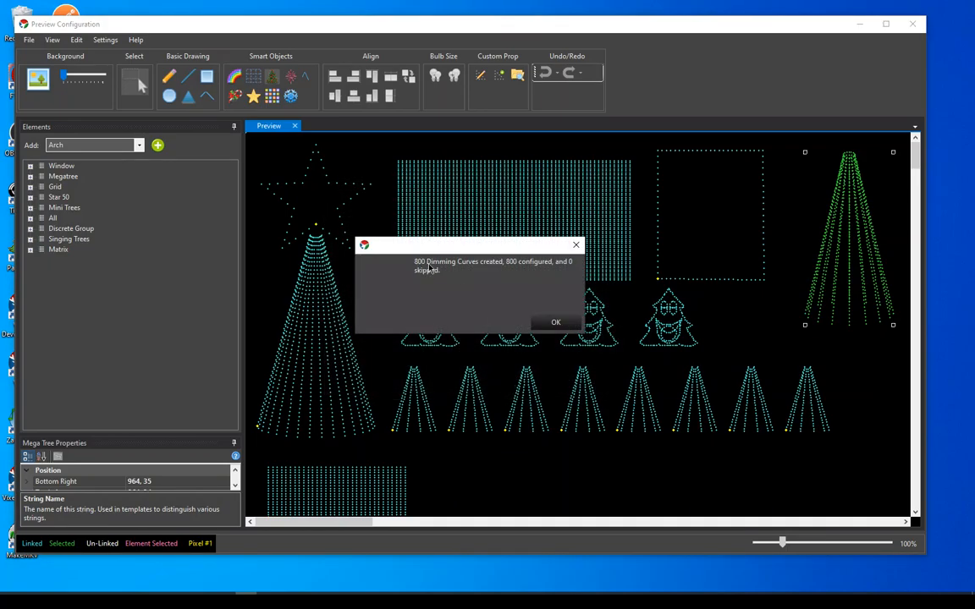
click(552, 322)
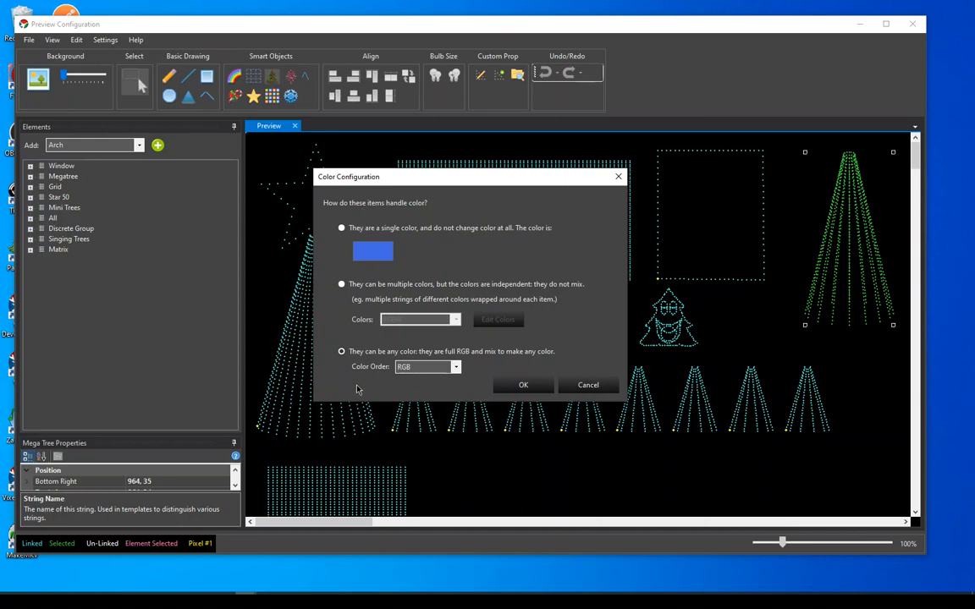
Configure the megatree as full RGB with RGB color order, and expand Megatree 2 and its S1 string in the element tree
click(523, 386)
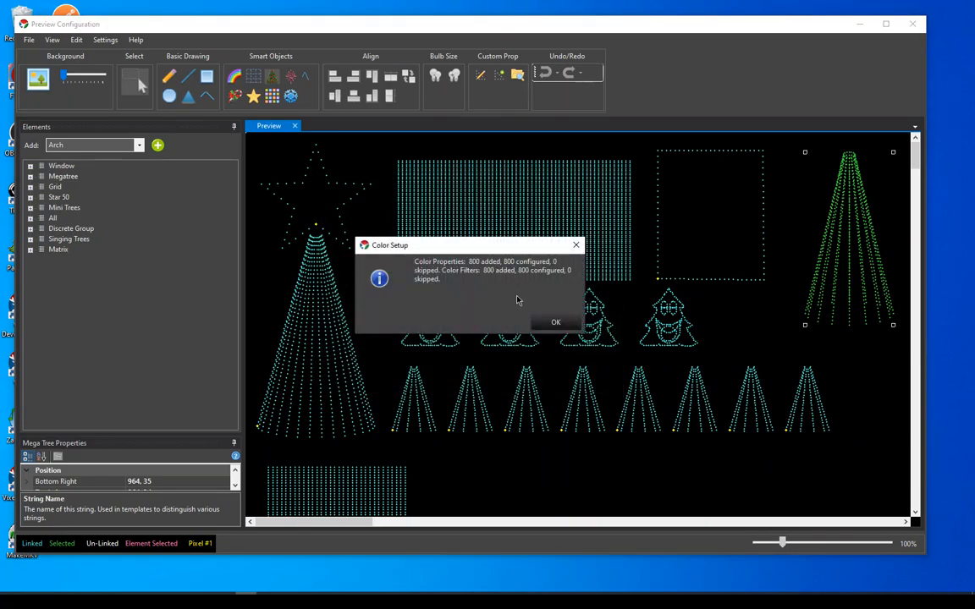
click(546, 323)
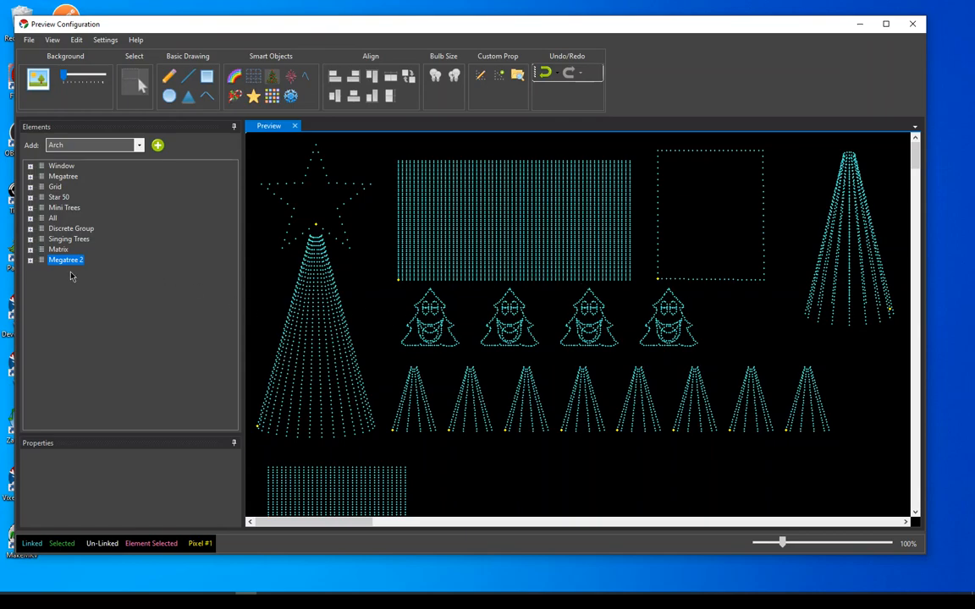
click(30, 260)
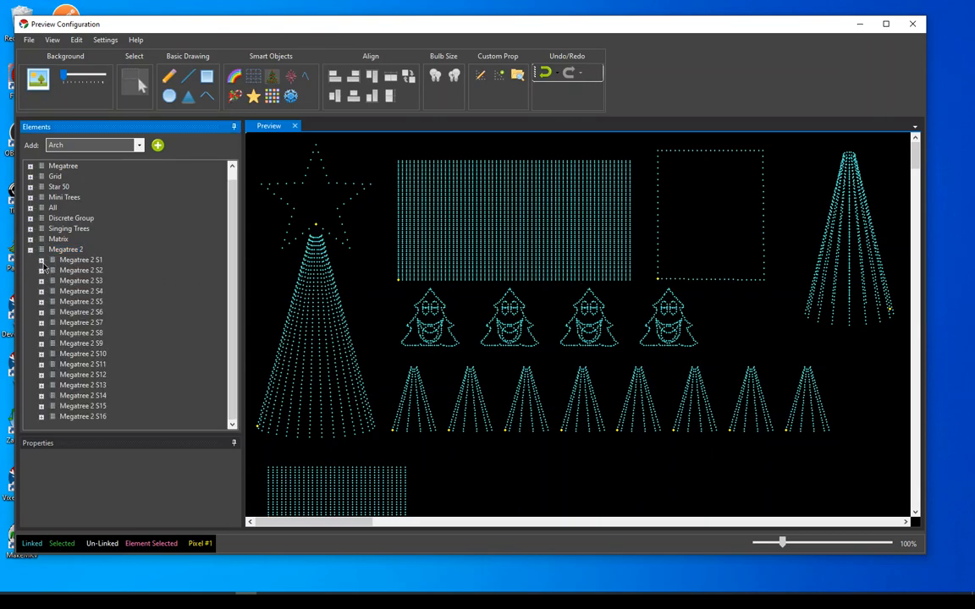
click(42, 260)
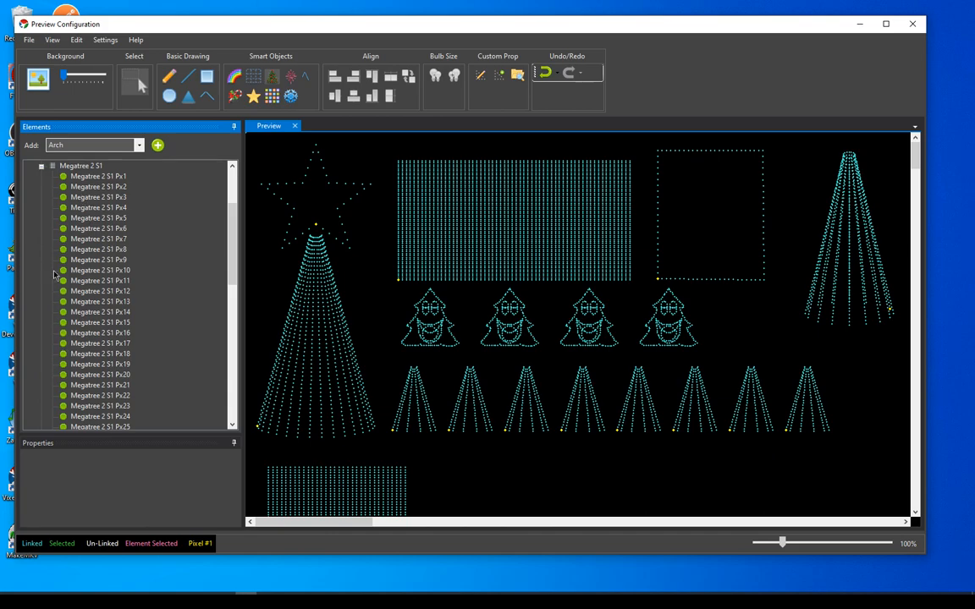
Collapse Megatree 2 in the element tree, select it to highlight its pixels in the preview, and enlarge the properties area
scroll(58, 184, up, 3)
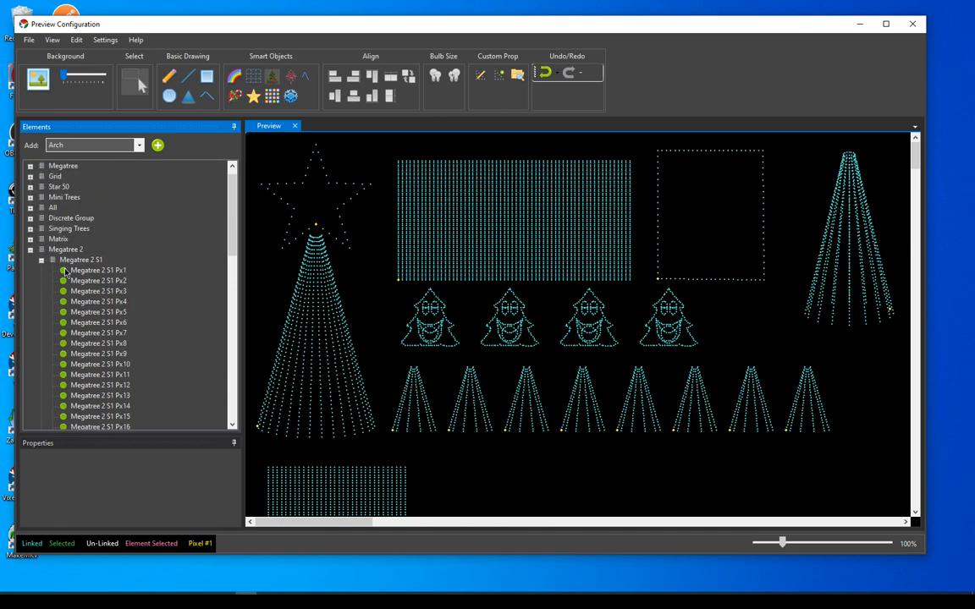
click(30, 250)
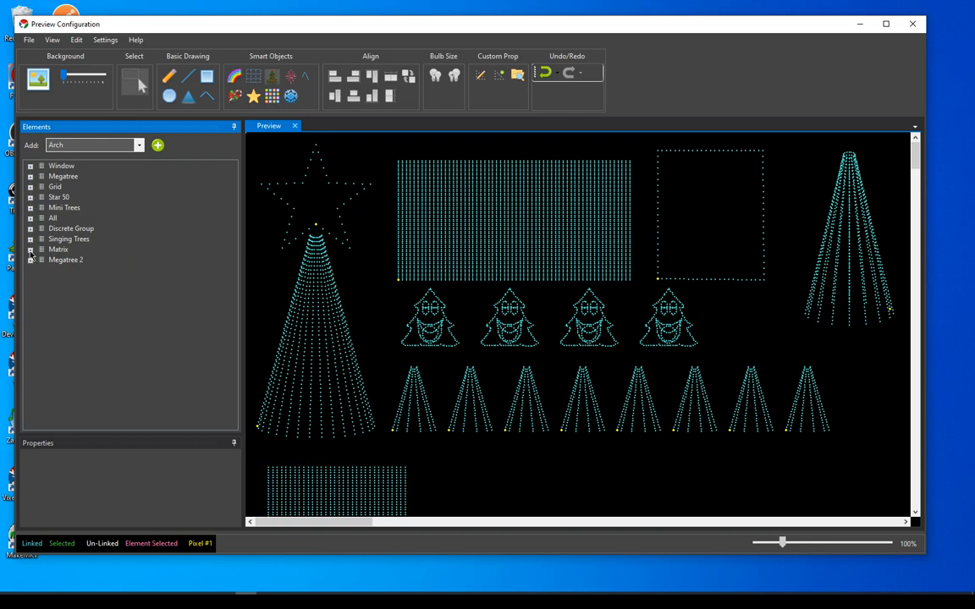
click(64, 260)
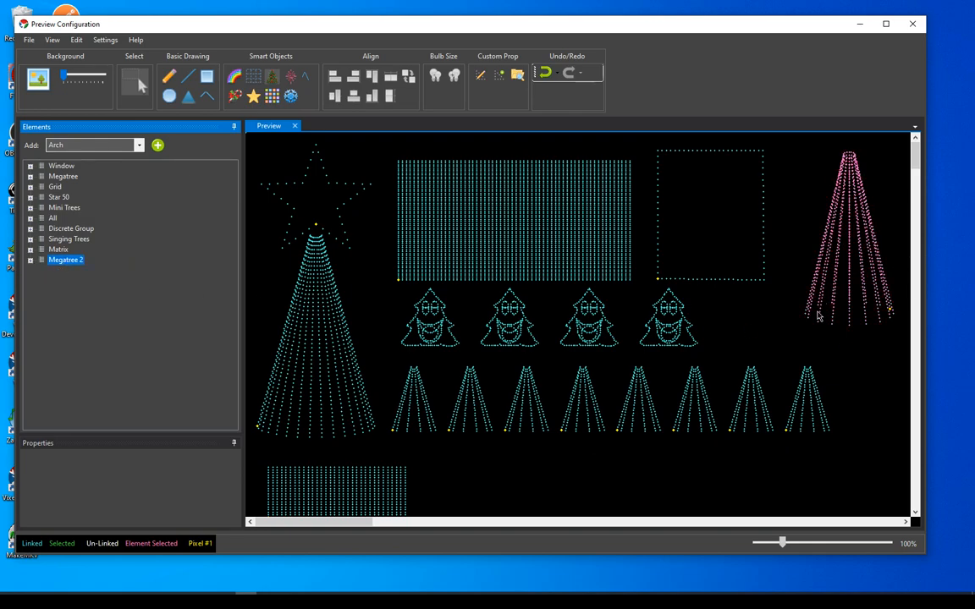
drag(190, 441, 154, 365)
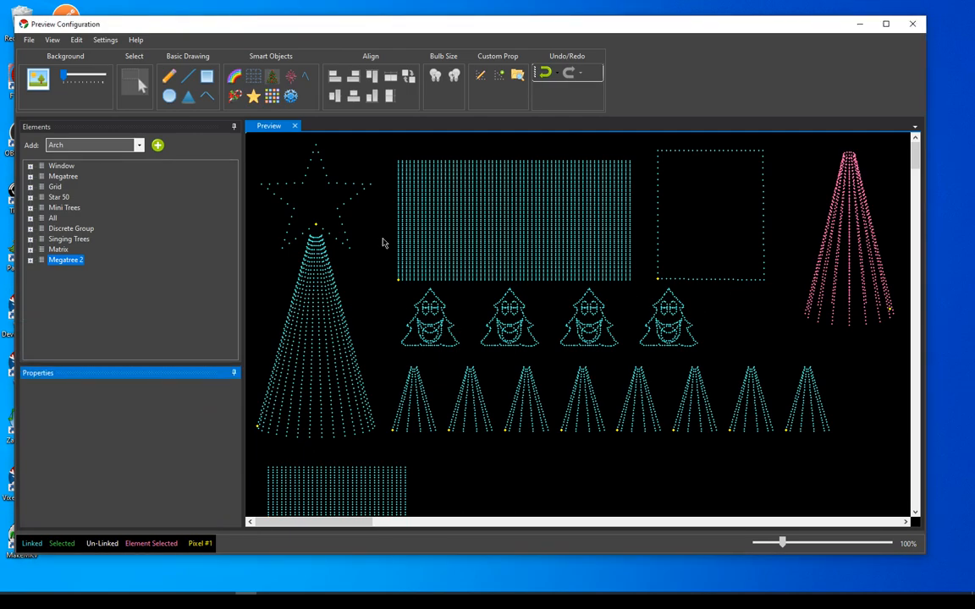
Select the new megatree in the preview and set its String Coverage Degrees to 180
click(146, 83)
click(831, 242)
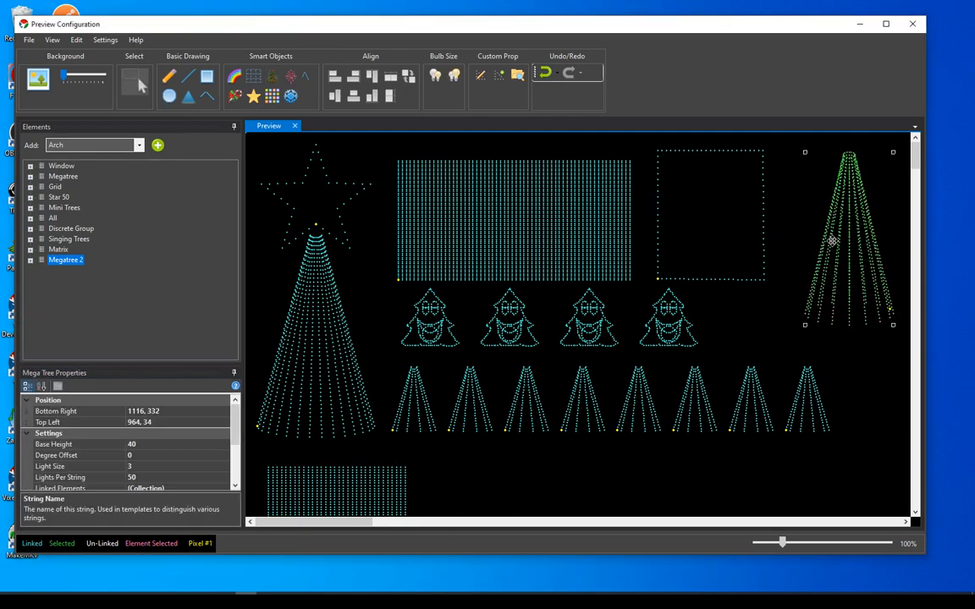
scroll(166, 457, down, 3)
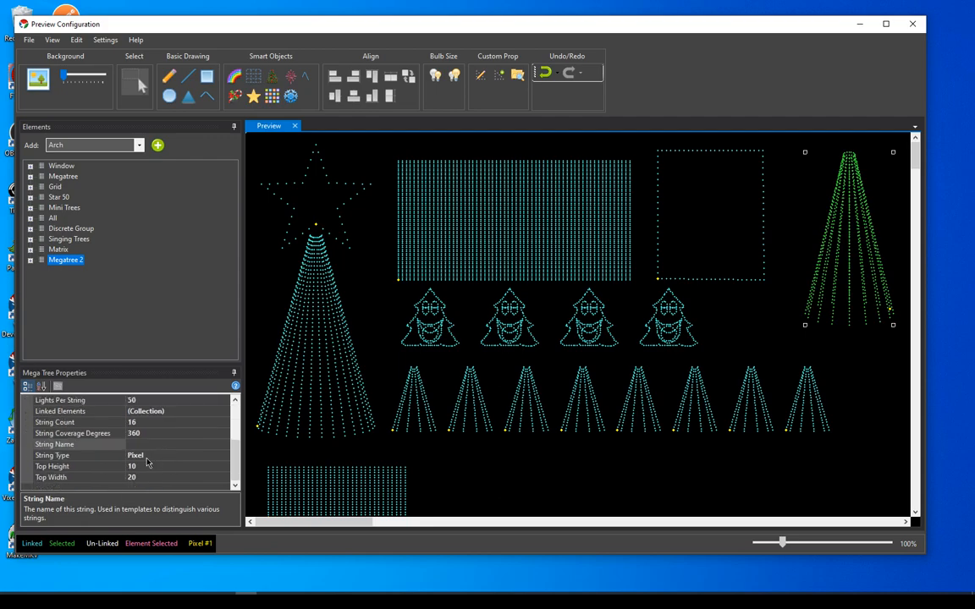
click(135, 434)
text(180)
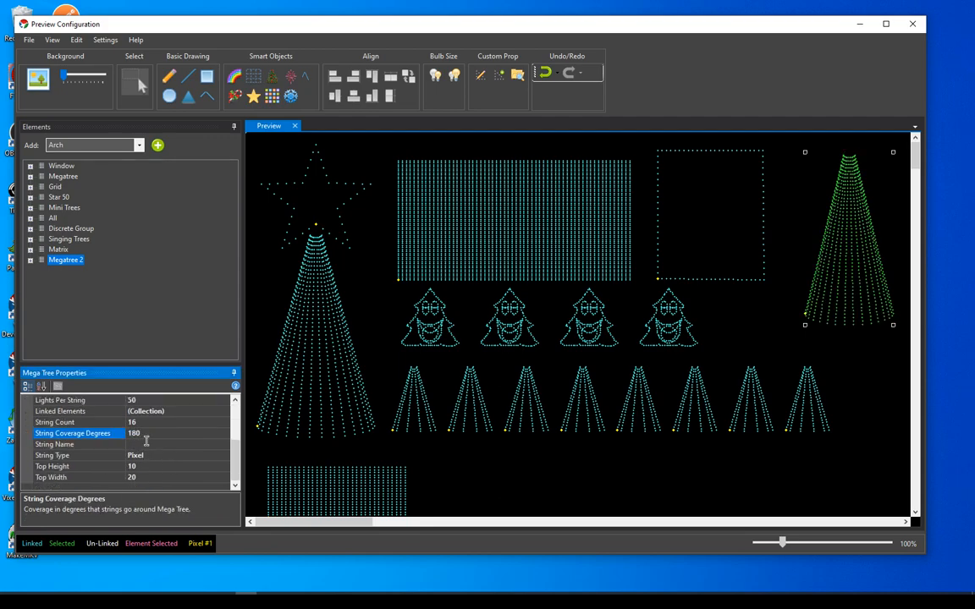
scroll(167, 470, up, 3)
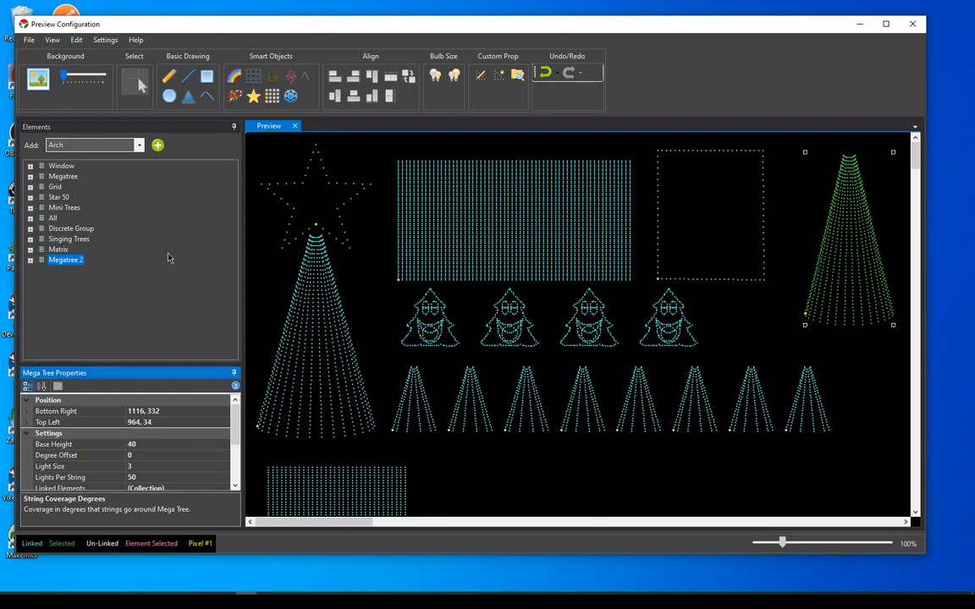
Review the element types available for adding, and clear the Megatree 2 selection in the element tree
click(139, 146)
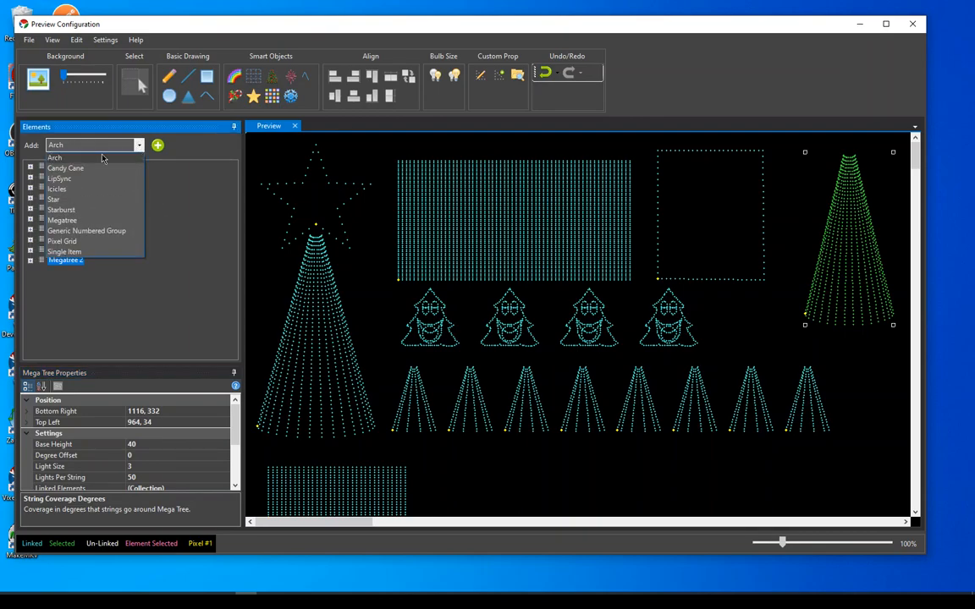
click(190, 150)
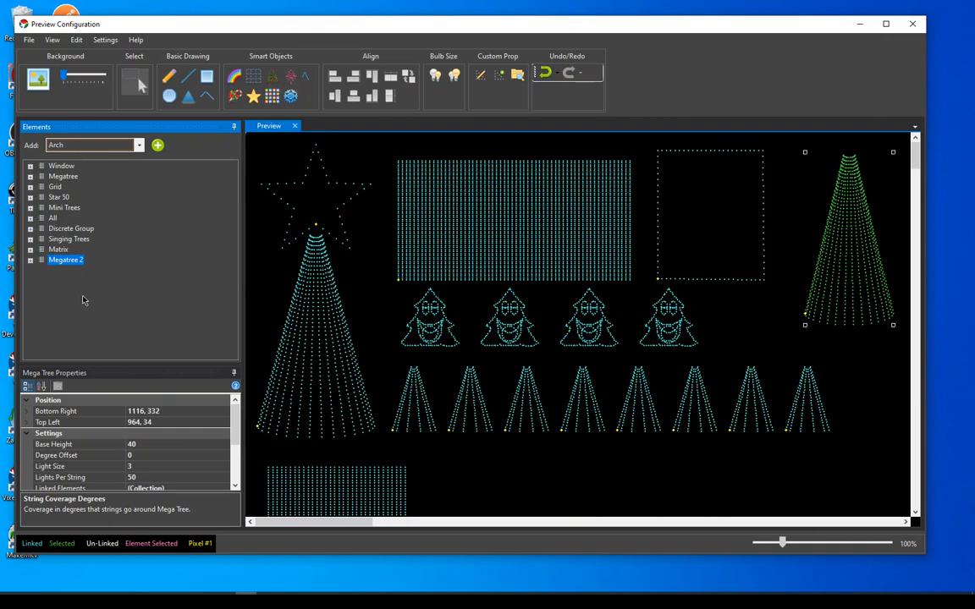
click(116, 298)
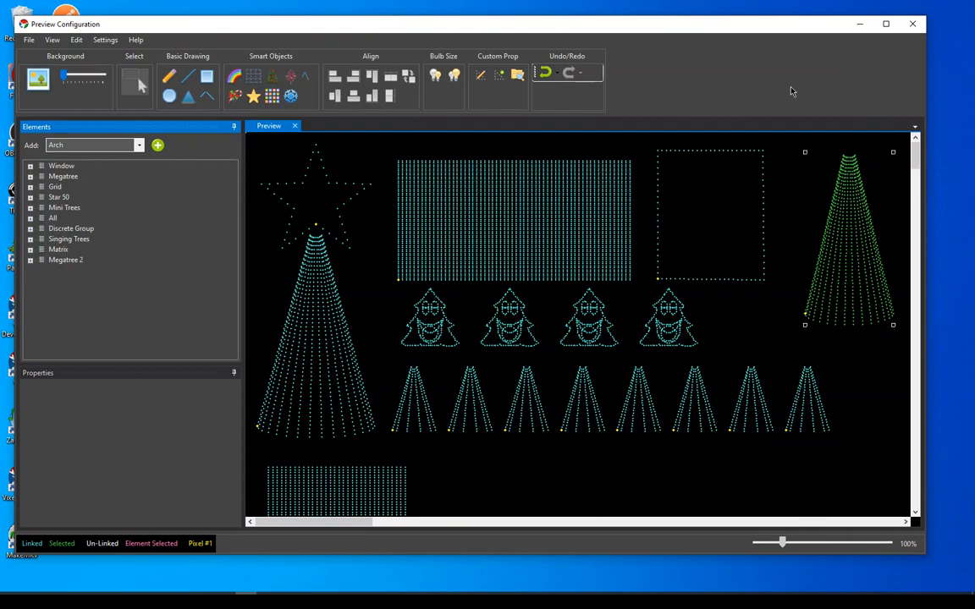
Leave the preview configuration and, in Display Setup, expand Megatree 2 and its S1 string and select pixel Px1
click(915, 26)
click(522, 442)
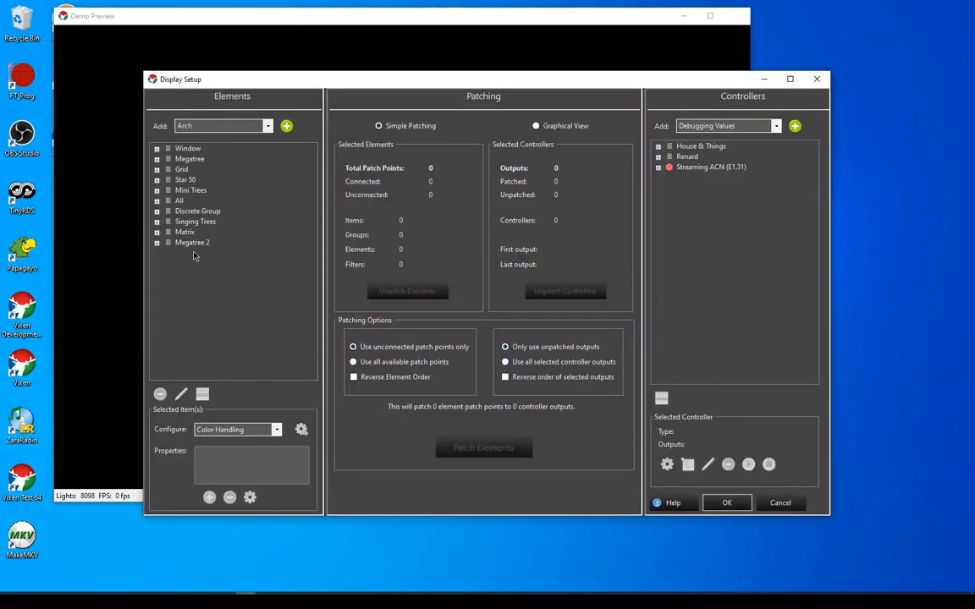
click(190, 244)
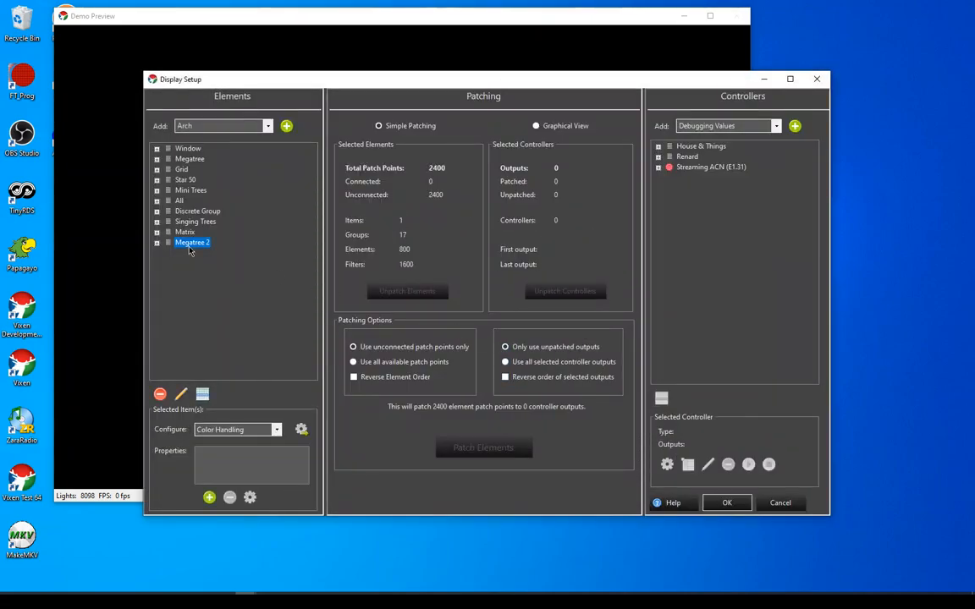
click(158, 243)
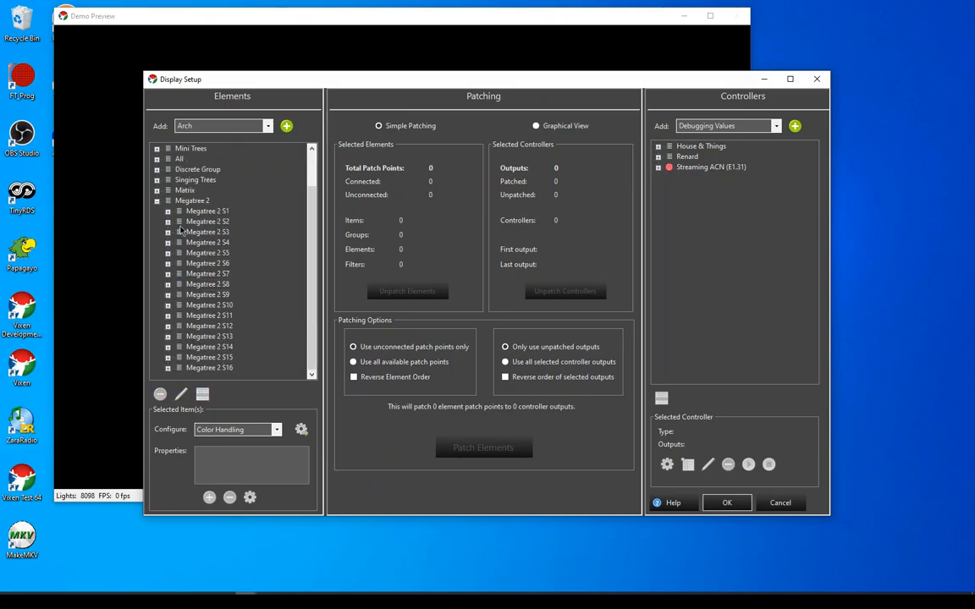
click(168, 212)
click(227, 159)
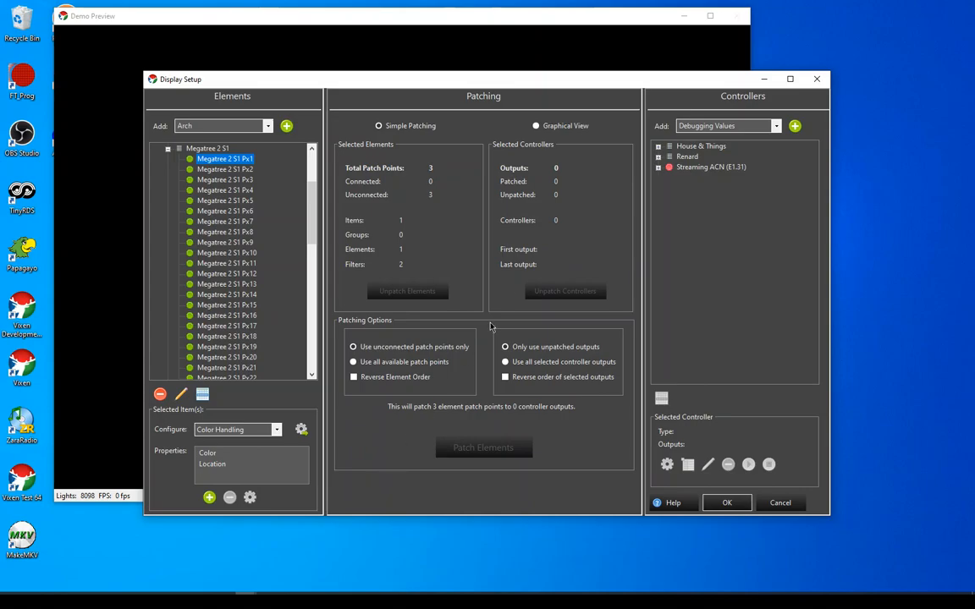
Examine the pixel's filter chain in graphical patching view, return to simple patching, and accept Display Setup
click(537, 126)
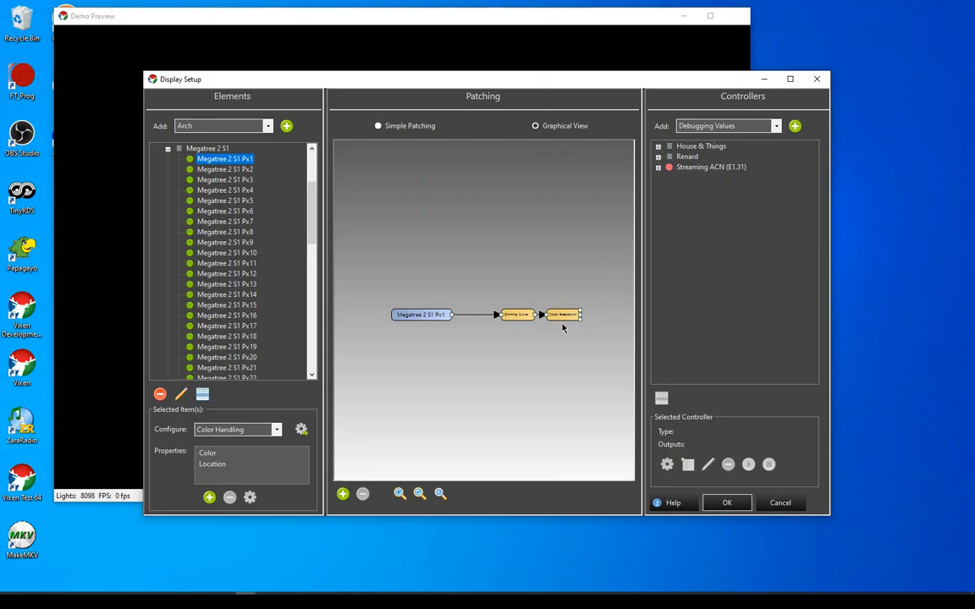
click(390, 127)
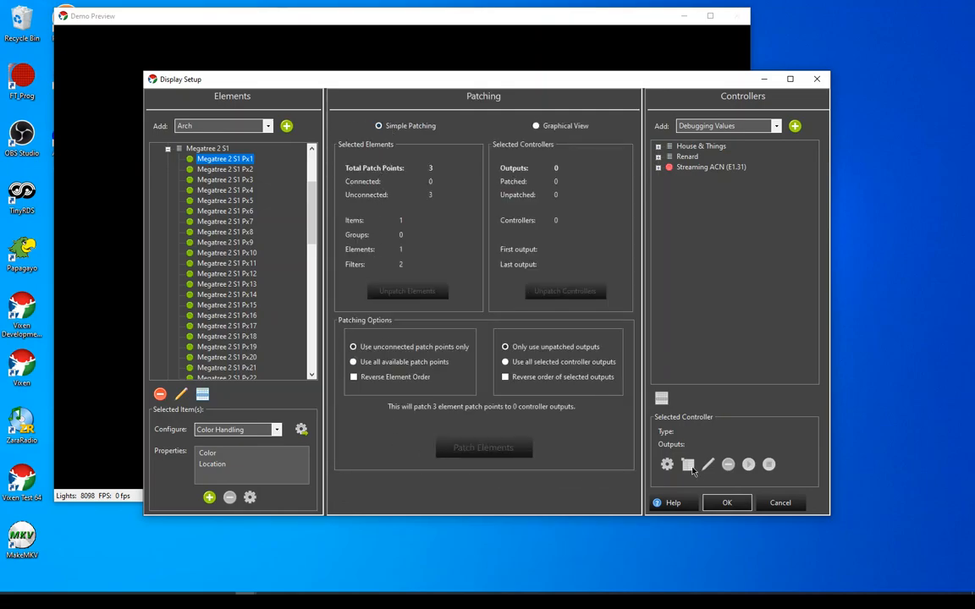
click(726, 503)
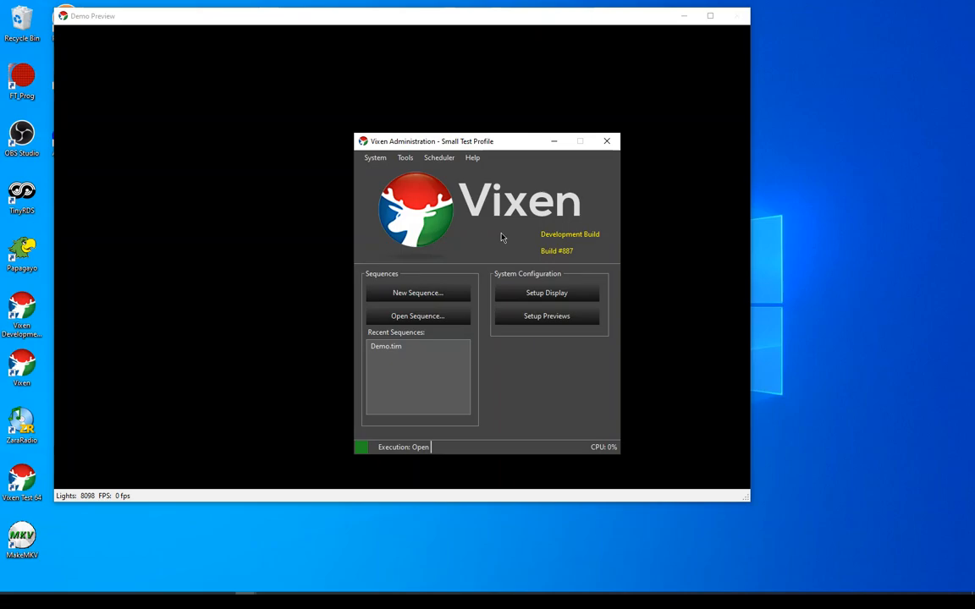
Open the Custom Prop Editor and review the new prop's general information and its element information area
click(402, 160)
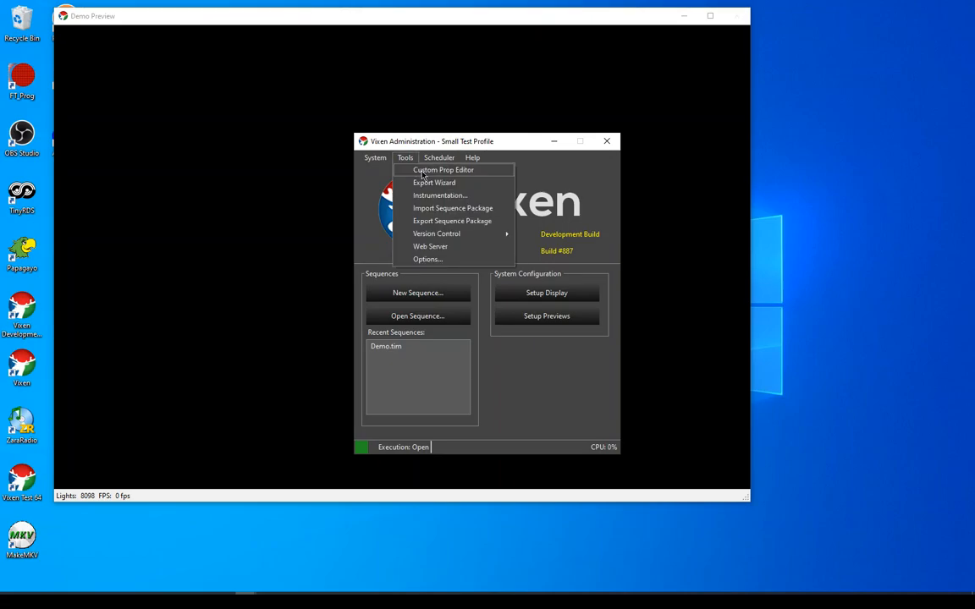
click(424, 171)
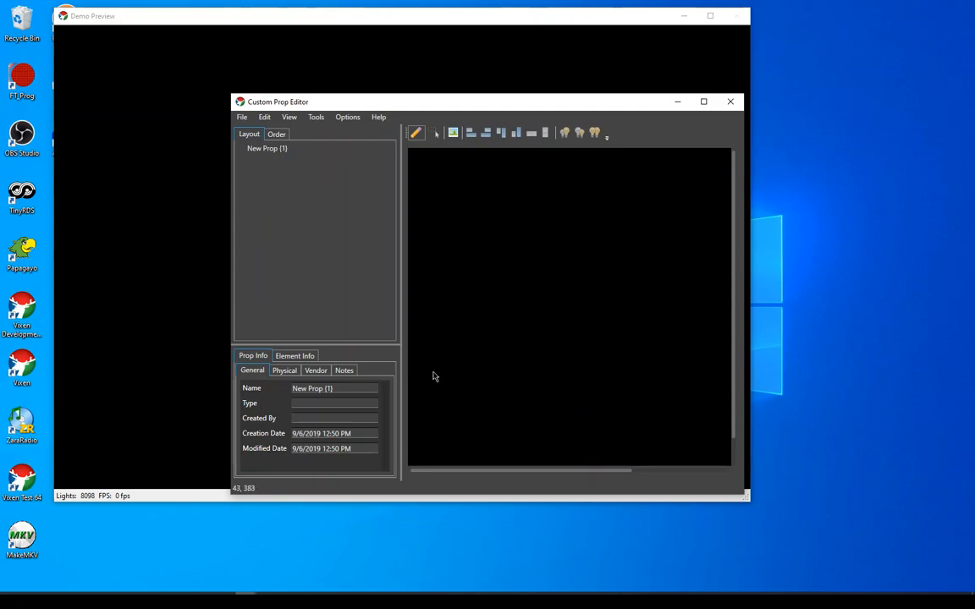
click(306, 357)
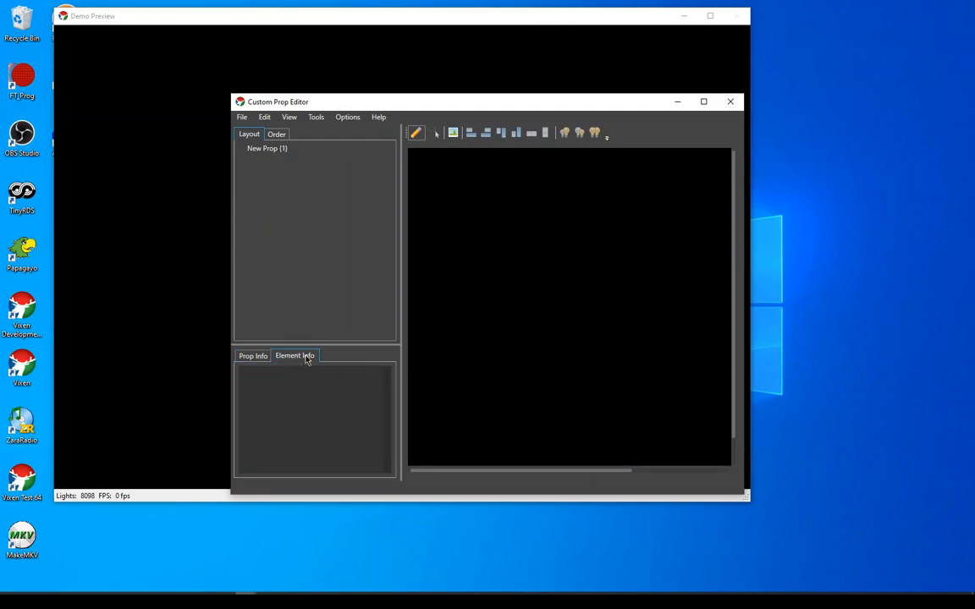
click(252, 361)
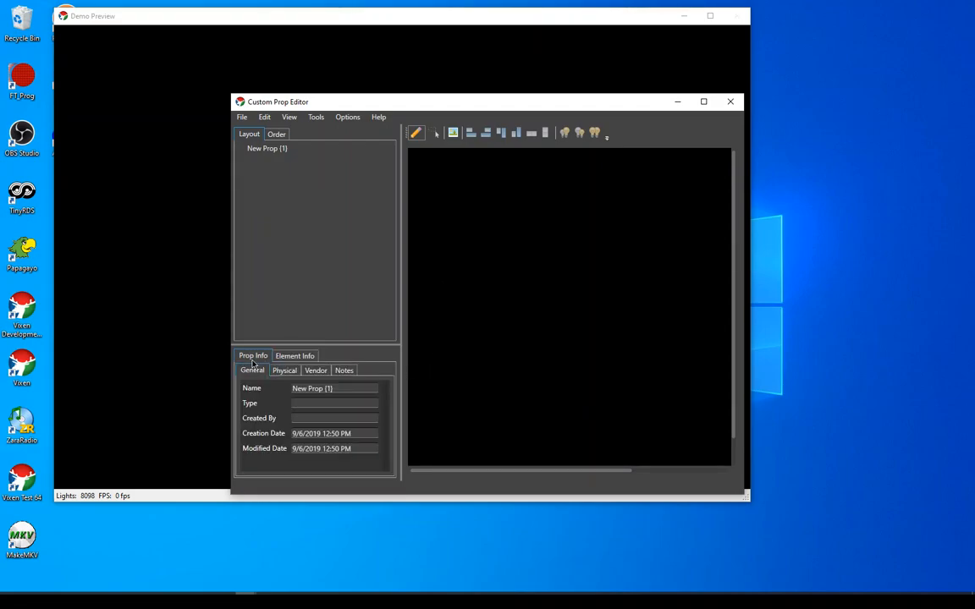
click(296, 359)
Select the new prop's root element and examine the available face component options without changing the setting
click(268, 151)
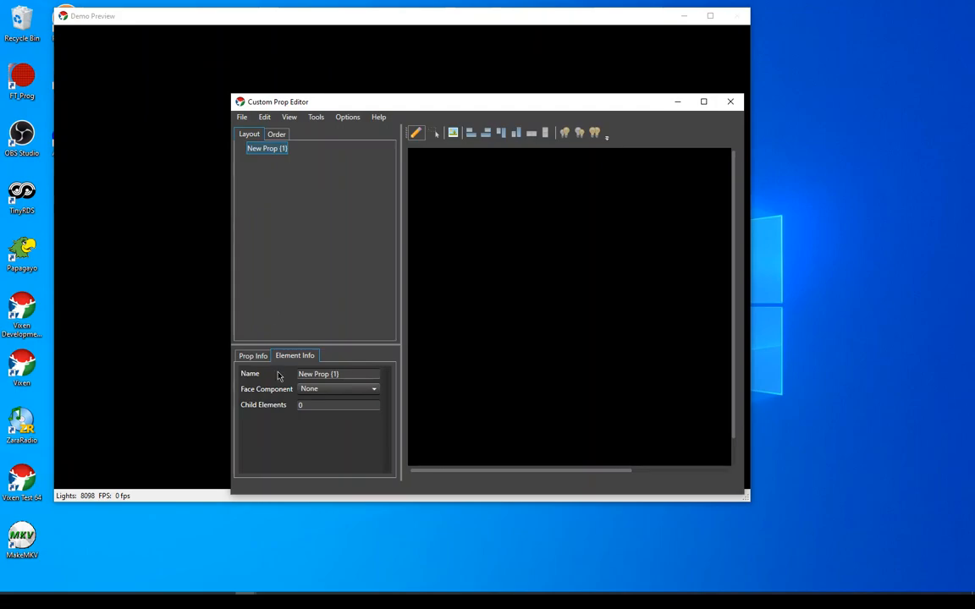
click(342, 391)
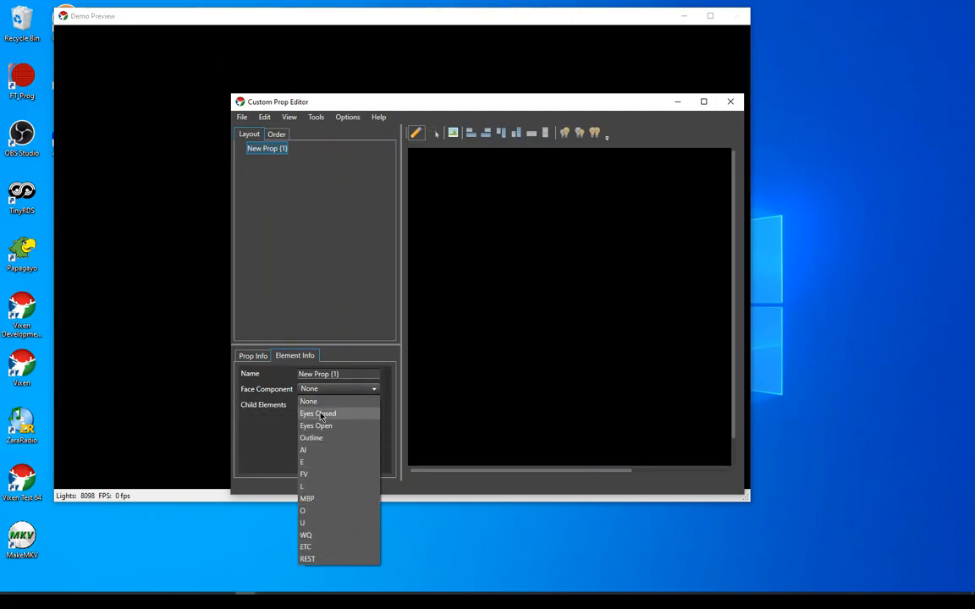
click(334, 395)
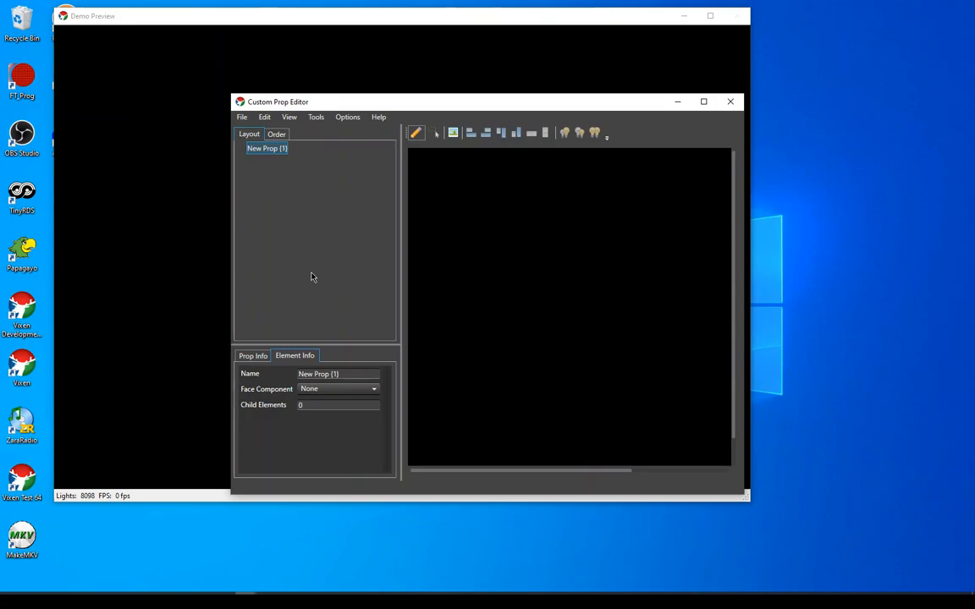
Open the vendor inventory and view the ChromaCharacters--Rudolf and ChromaBulb 30" Hanging products under Boscoyo Studio's Christmas Singing Elements
click(316, 119)
click(309, 138)
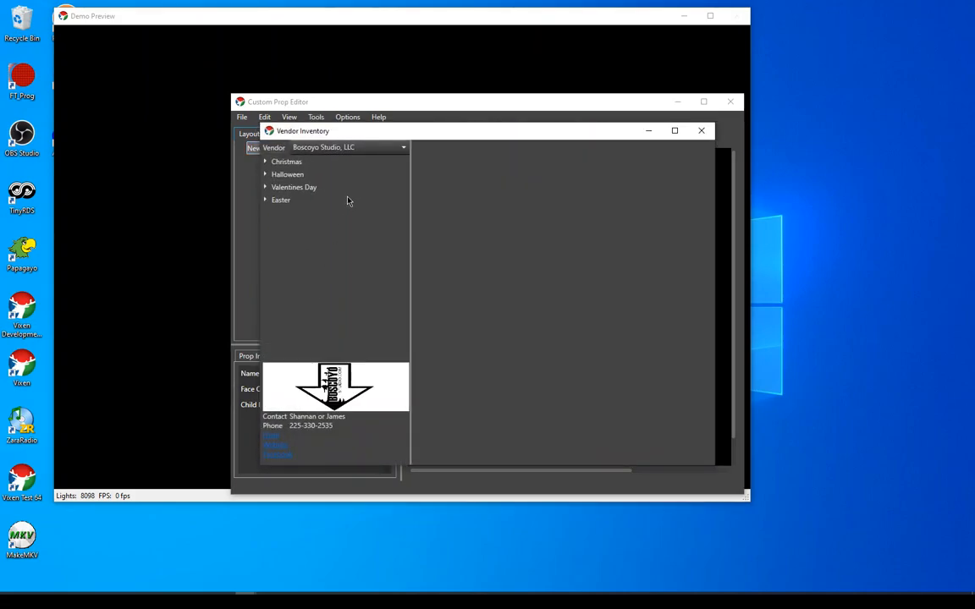
drag(422, 134, 408, 136)
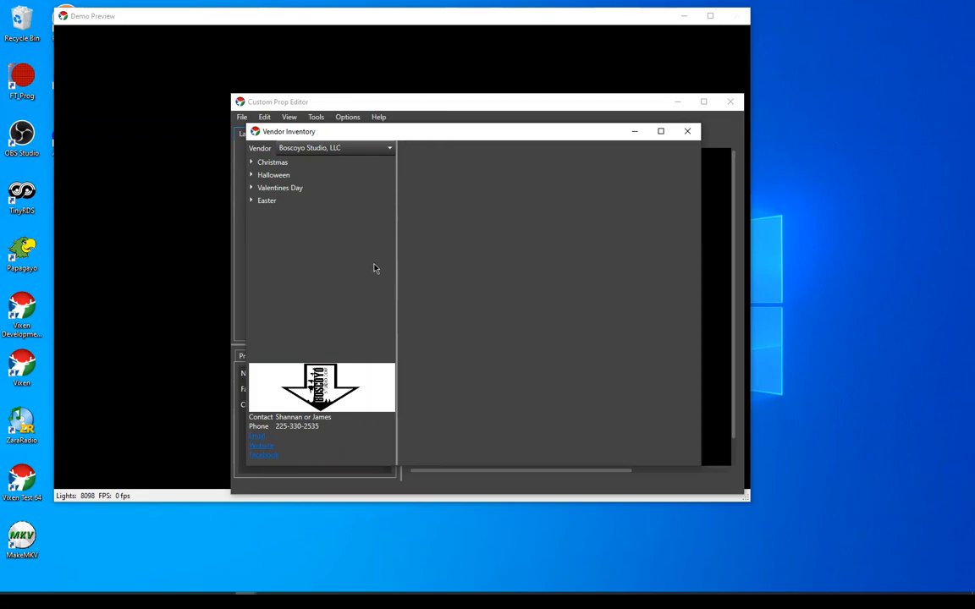
click(251, 162)
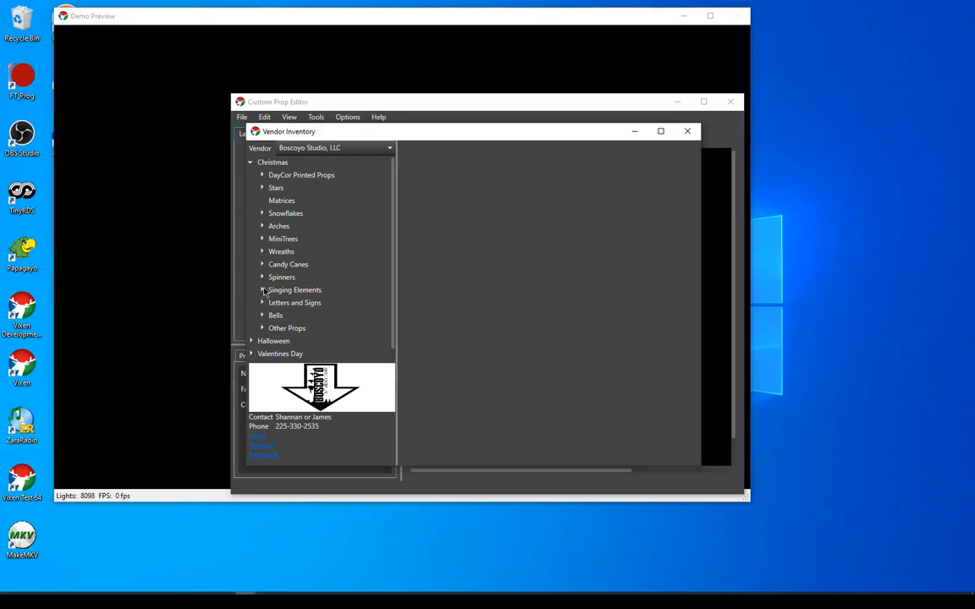
click(263, 290)
click(310, 305)
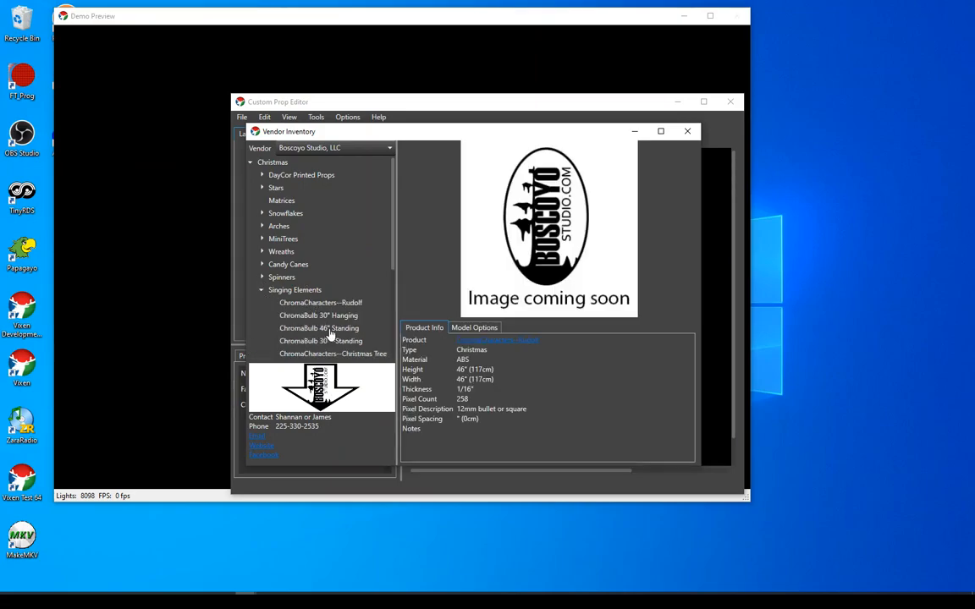
click(330, 319)
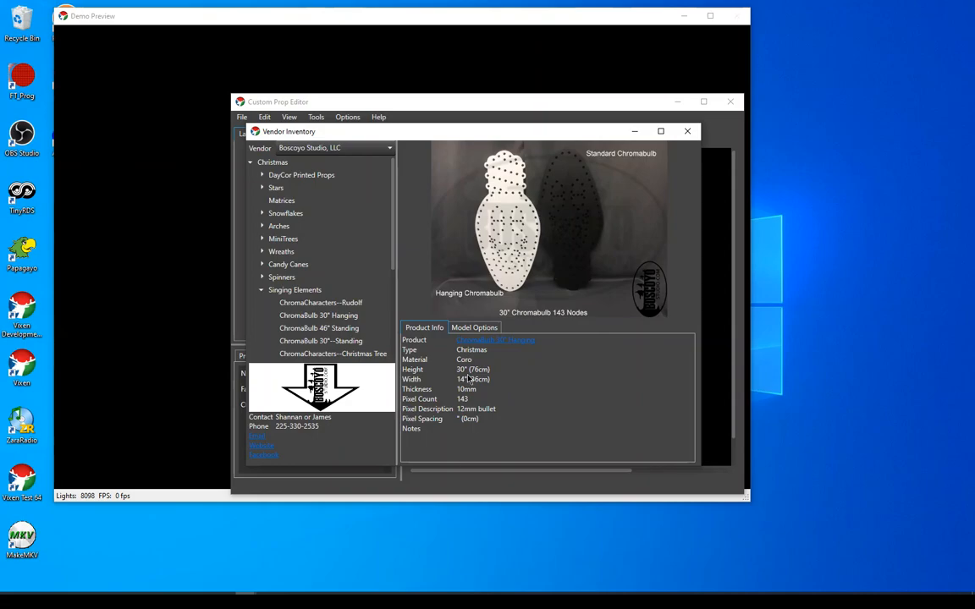
Load the ChromaBulb 46" Standing State All model from the vendor inventory into the Custom Prop Editor
click(339, 327)
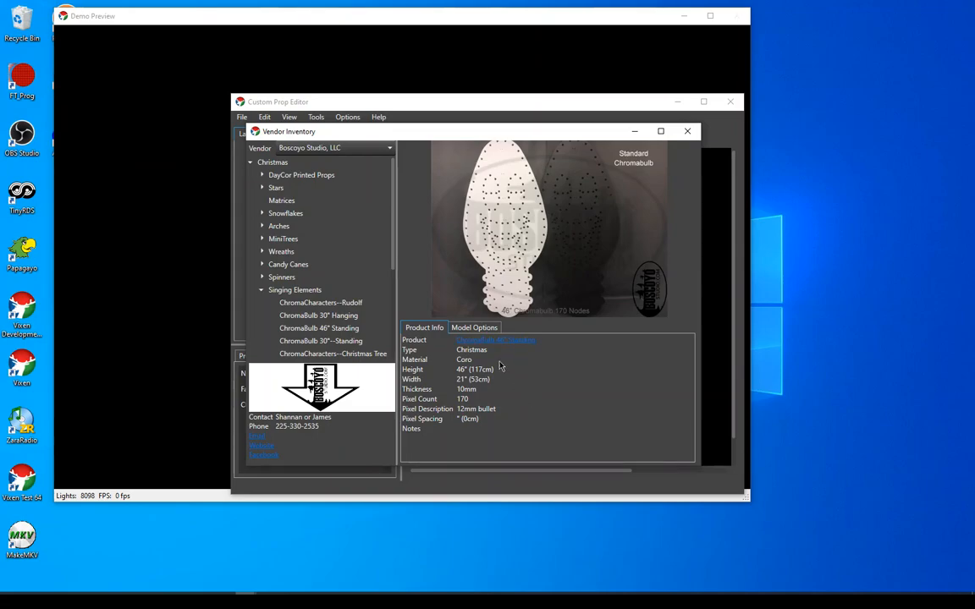
click(474, 328)
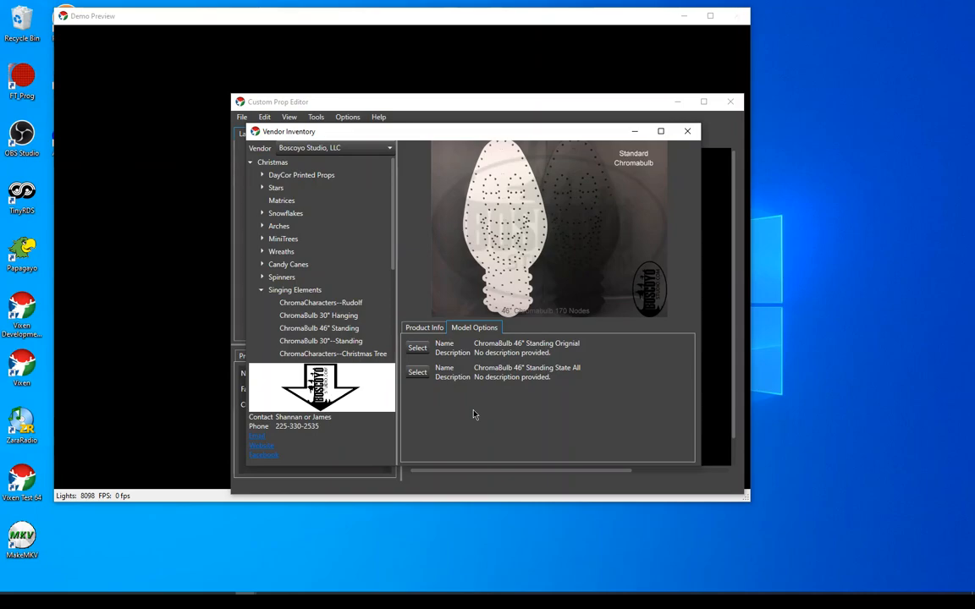
click(419, 375)
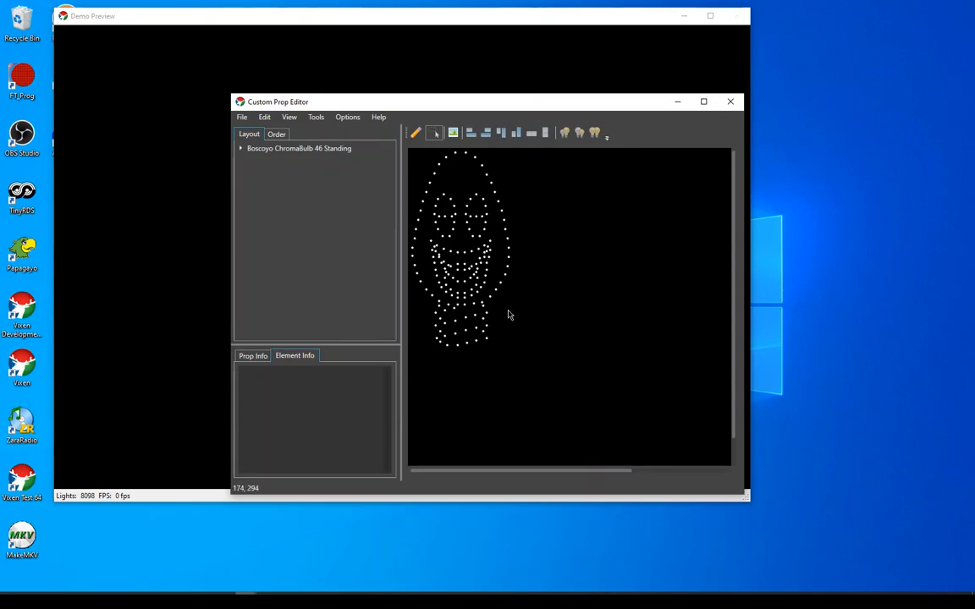
Expand the ChromaBulb prop's element tree and inspect the face components assigned to FaceOutline and Mouth-AI
click(241, 150)
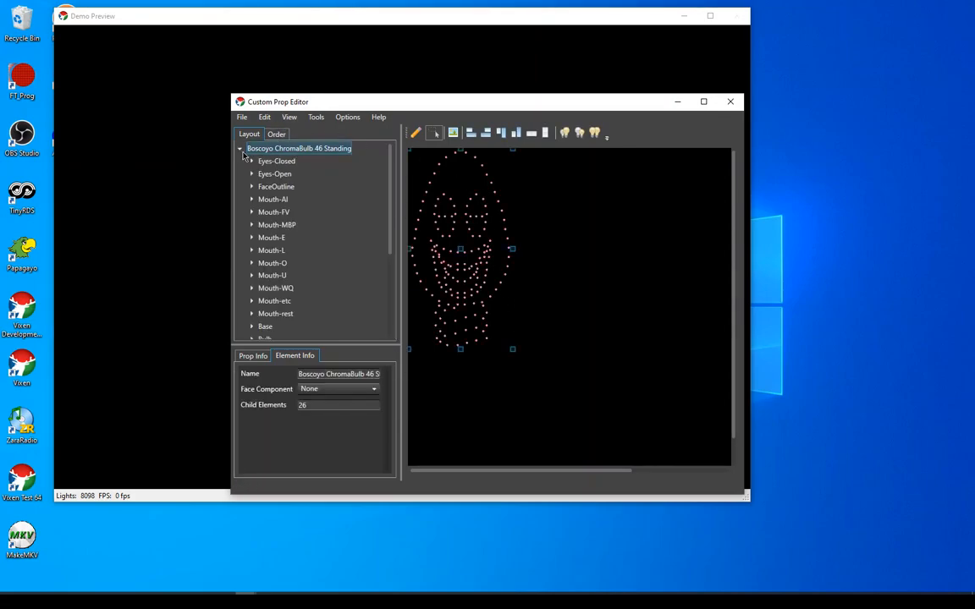
click(274, 189)
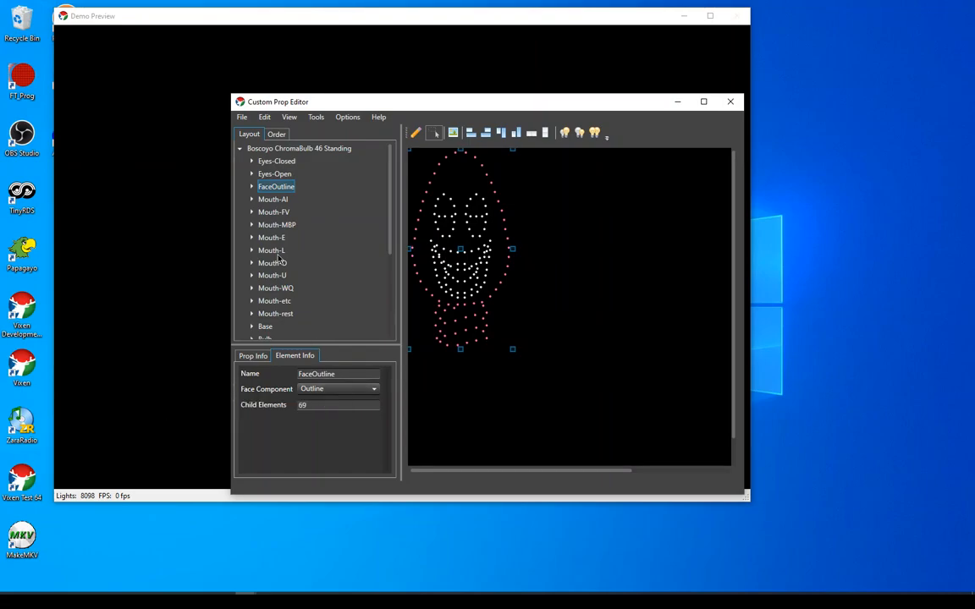
click(273, 201)
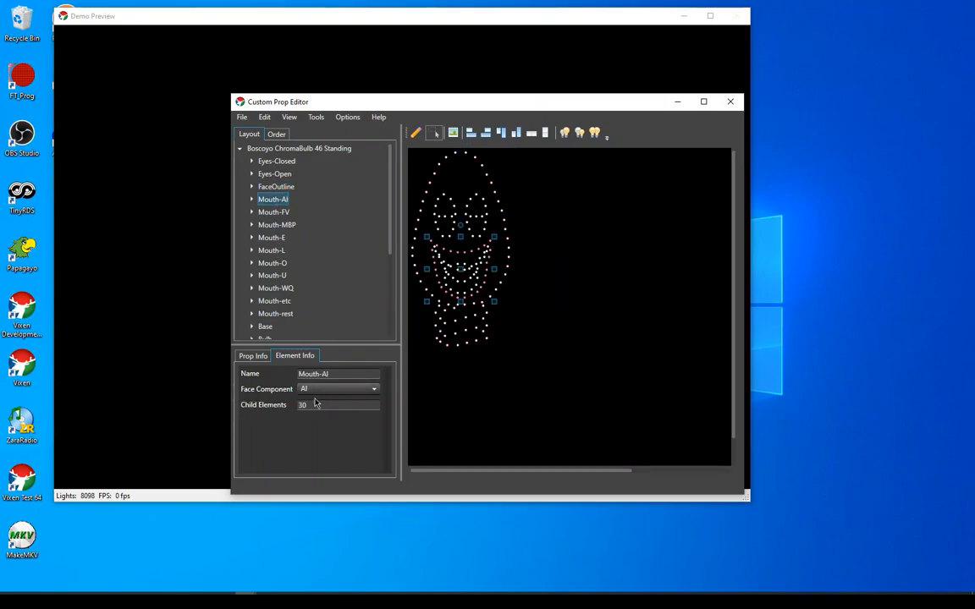
Inspect the face components assigned to the Mouth-FV and Mouth-MBP elements of the ChromaBulb prop
click(275, 212)
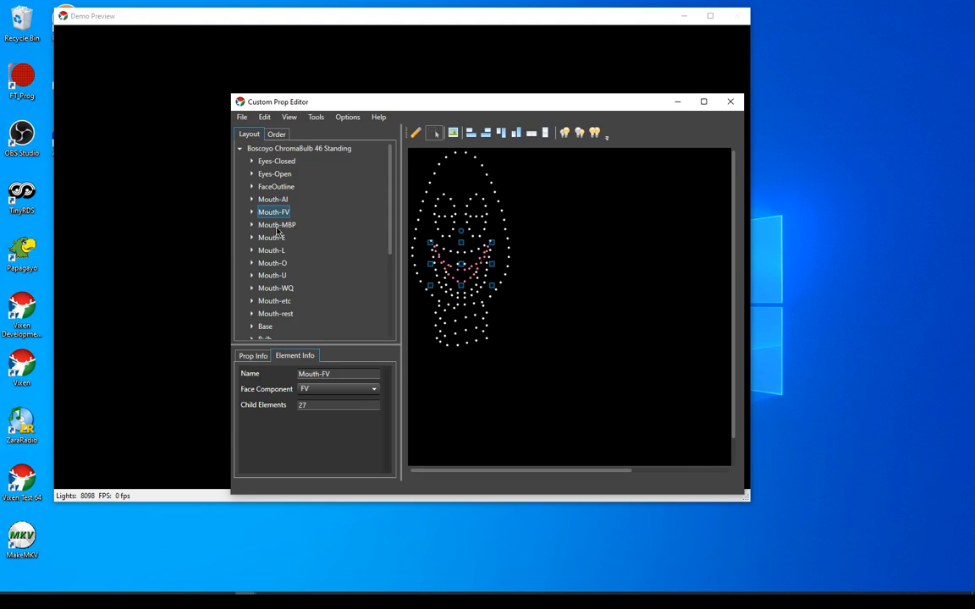
click(276, 226)
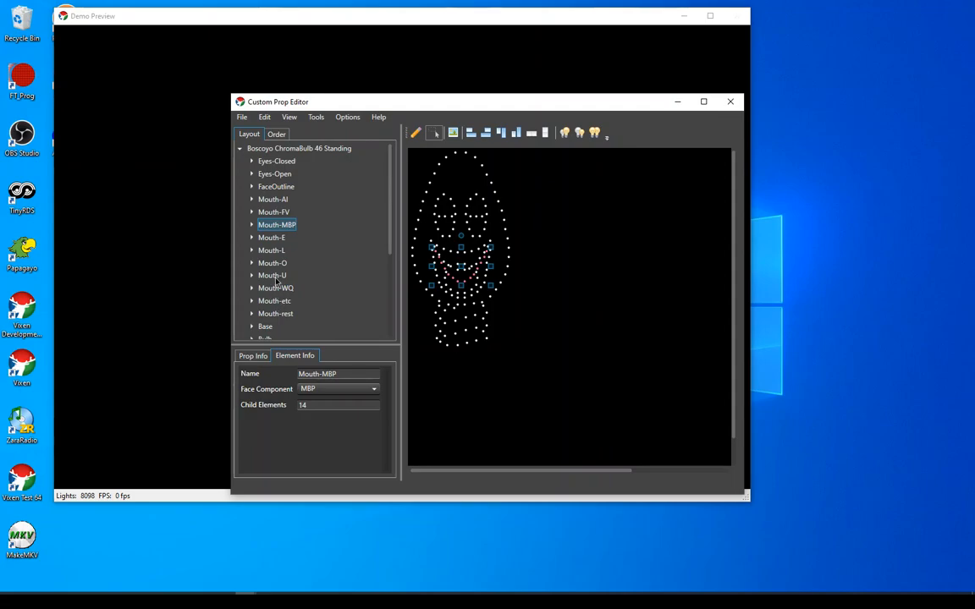
mouse_move(392, 243)
mouse_down()
mouse_move(397, 341)
mouse_move(394, 224)
mouse_up()
Close the Custom Prop Editor and return to the Vixen Administration window
drag(423, 102, 412, 122)
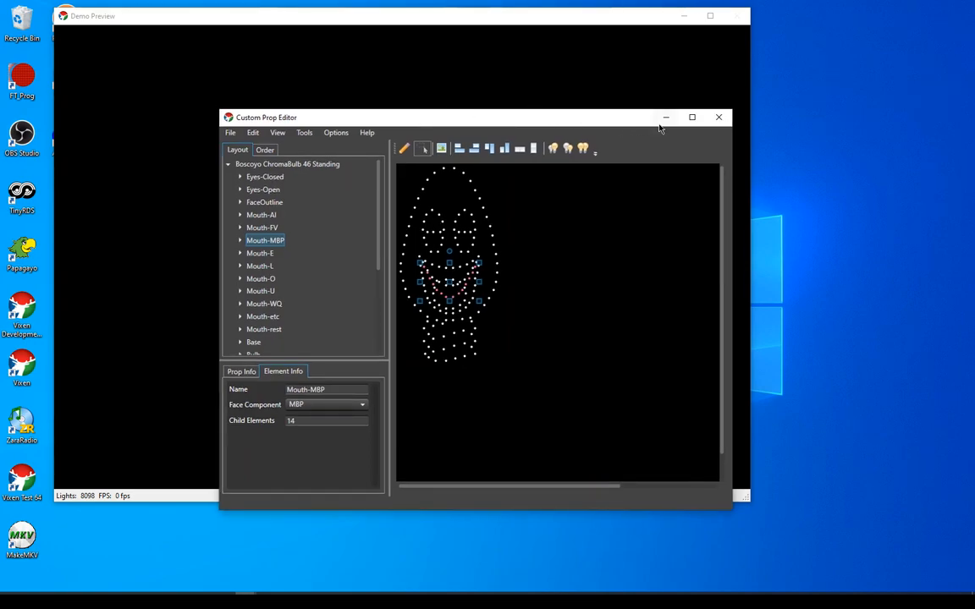
click(719, 119)
click(564, 364)
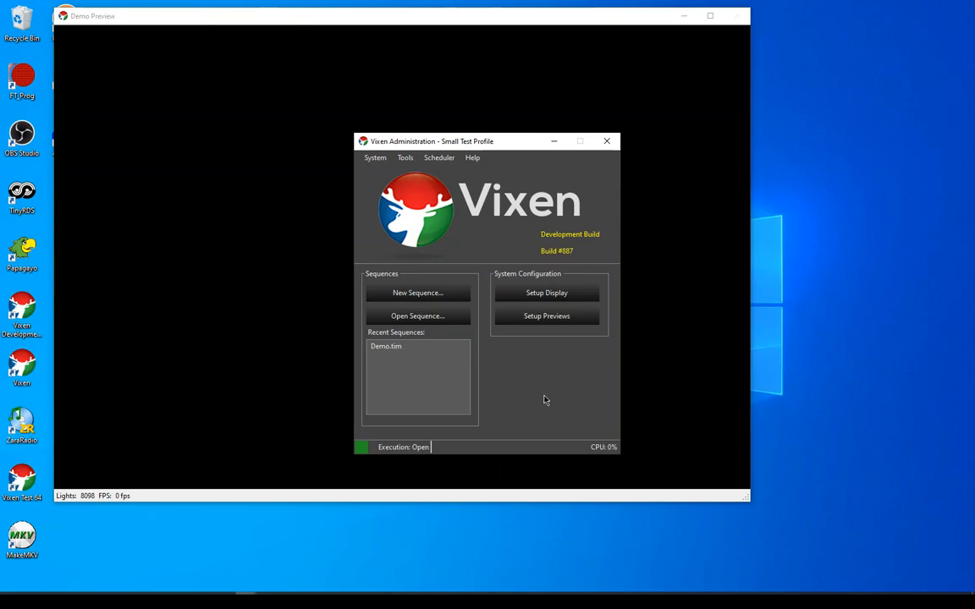
Examine the available tools, such as sequence package import and export, and the scheduler commands without running any of them
click(407, 158)
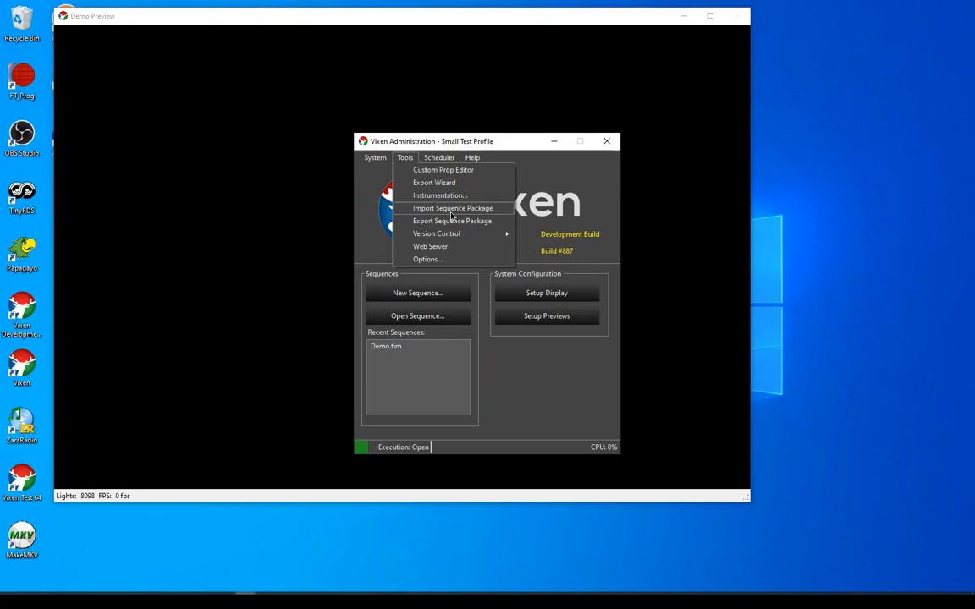
click(547, 383)
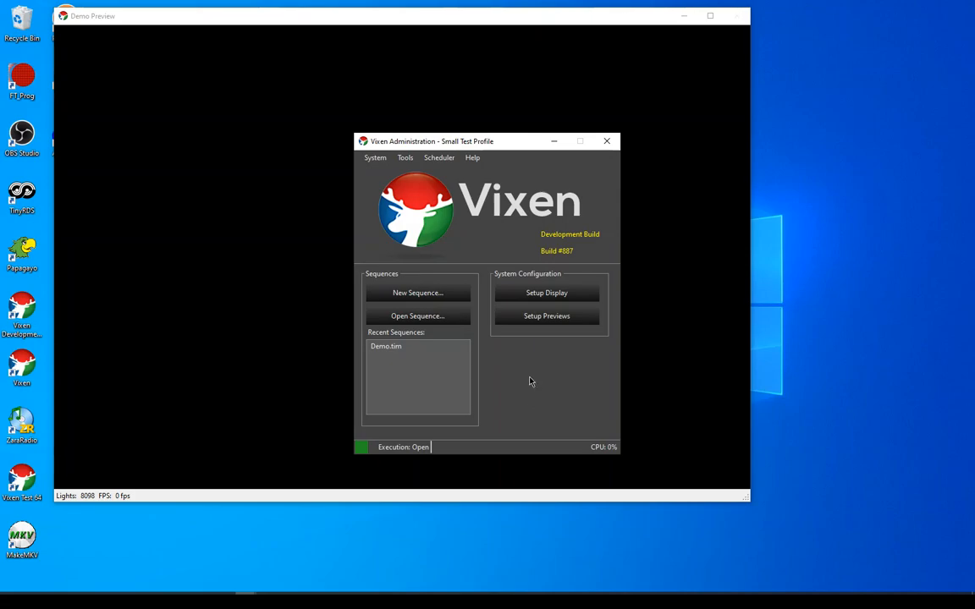
click(448, 159)
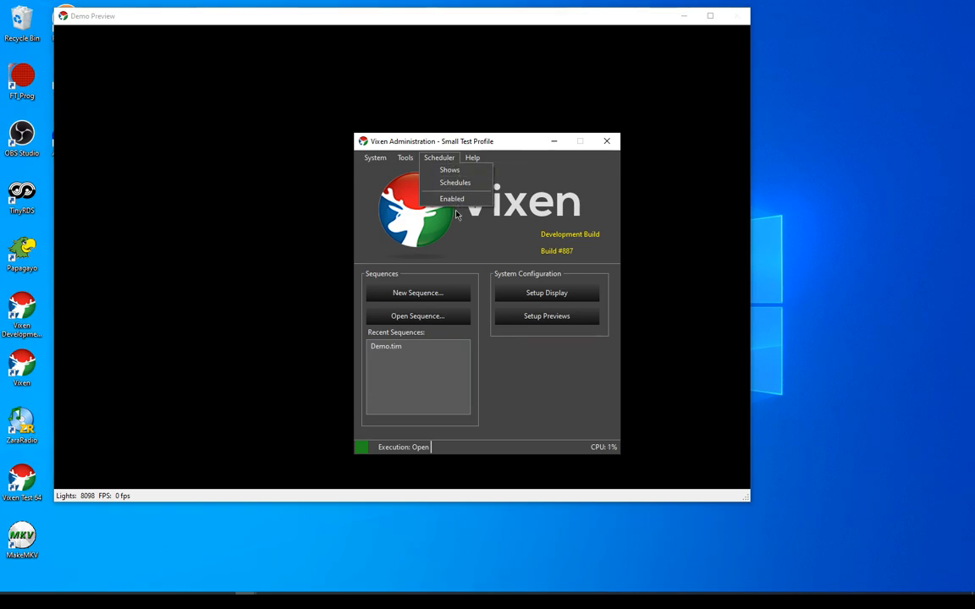
click(515, 404)
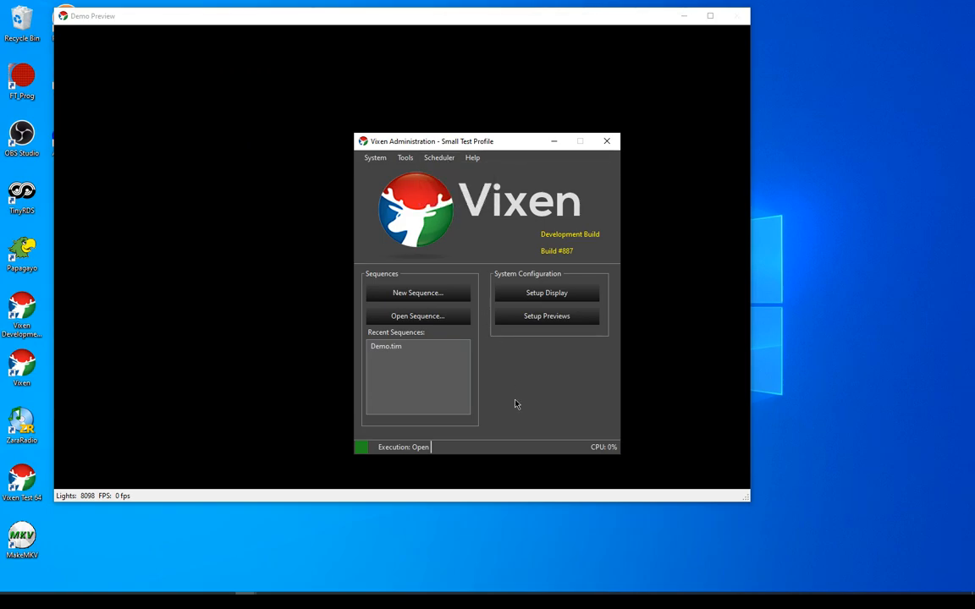